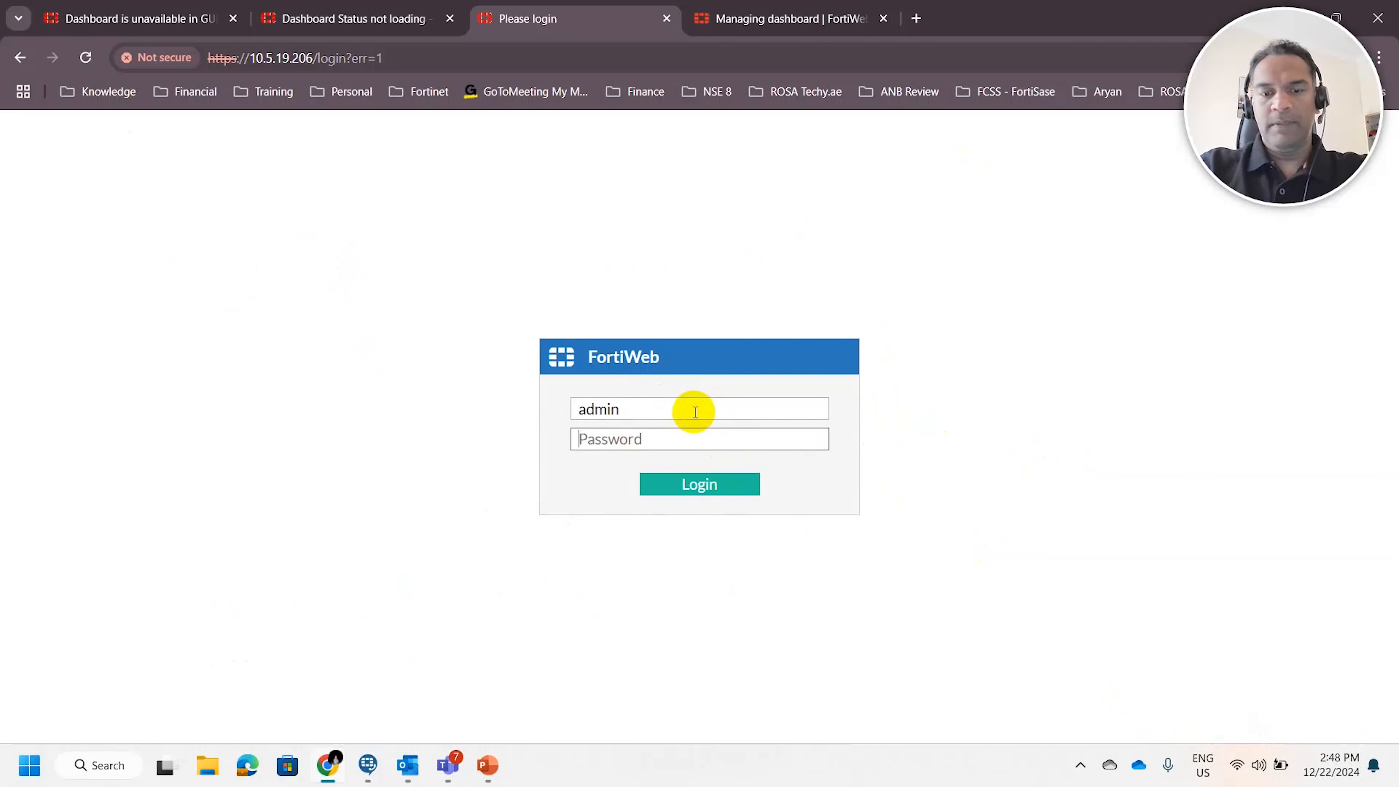
Log in to the FortiWeb interface as admin with the account password
key("Return")
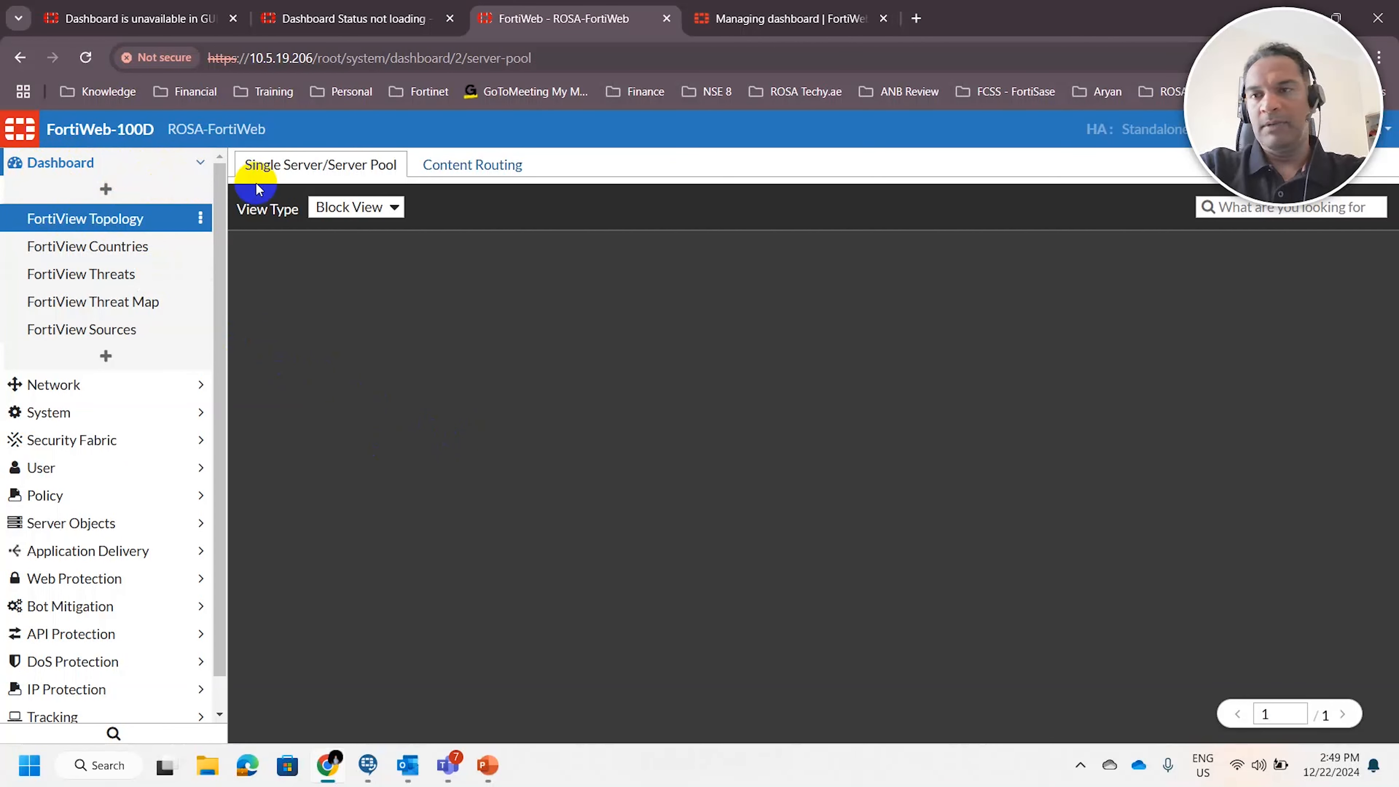
Open the CLI console and connect to the appliance
left_click_drag(1316, 102, 923, 112)
left_click_drag(1265, 140, 1302, 456)
left_click(1213, 129)
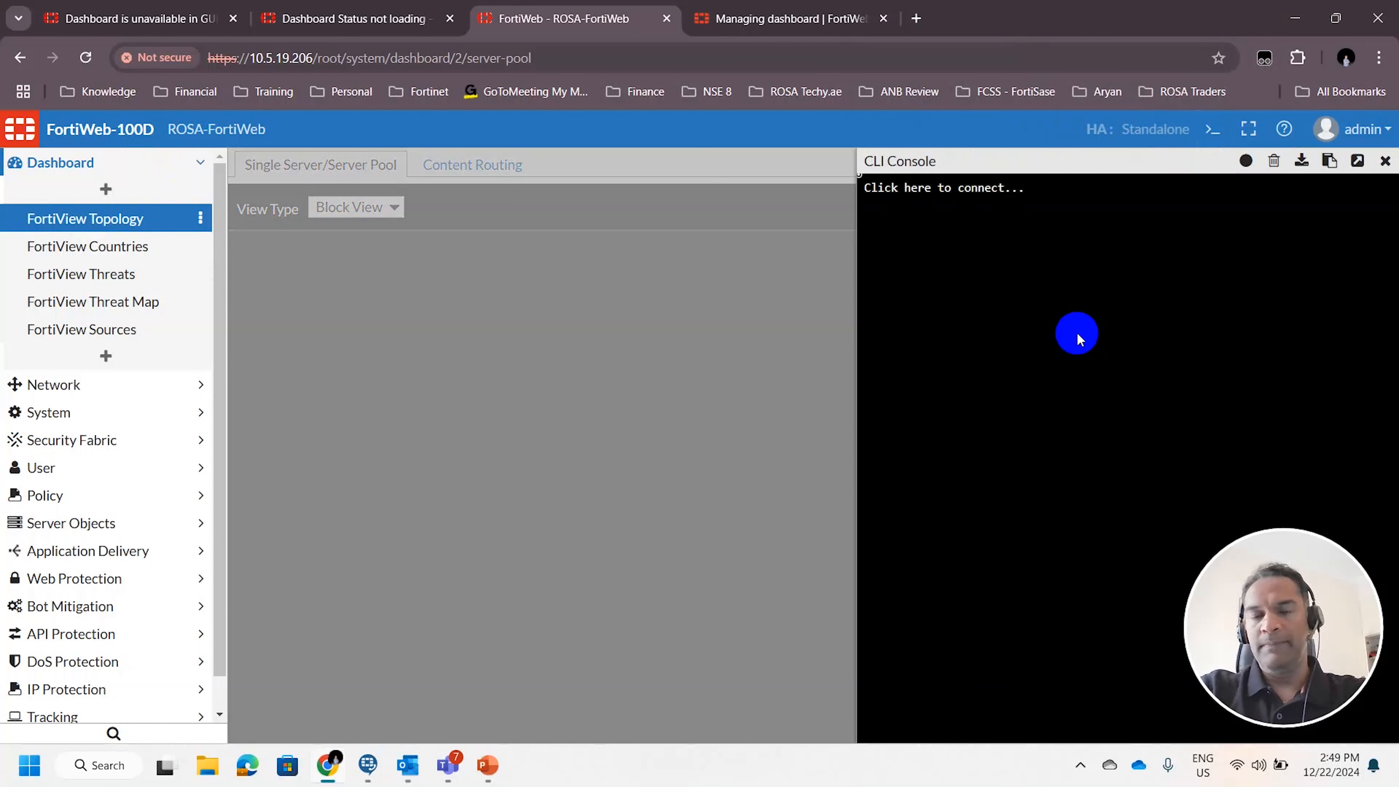
left_click(1078, 332)
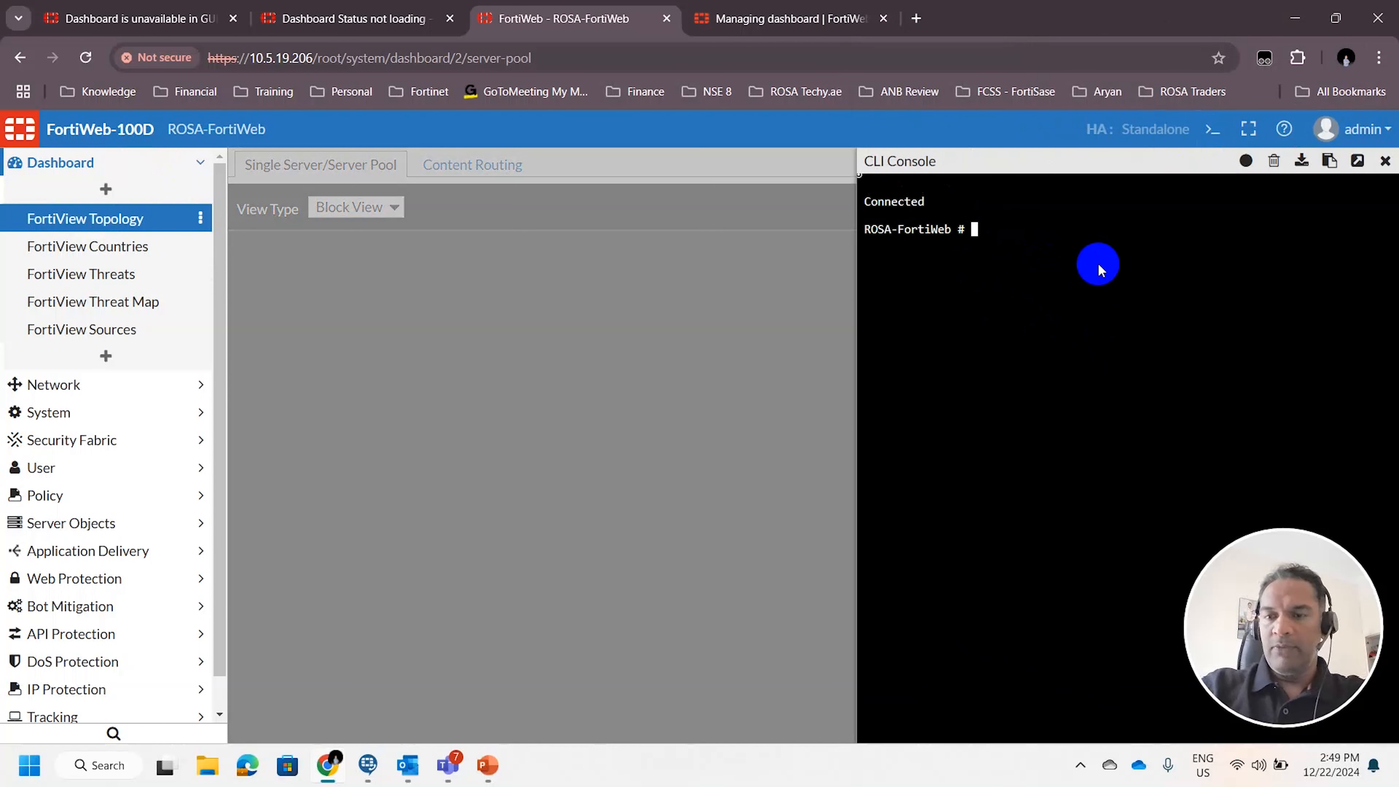
Enter the admin account's configuration in the console using config system admin and edit admin
key("Return")
key("Return")
type("config ")
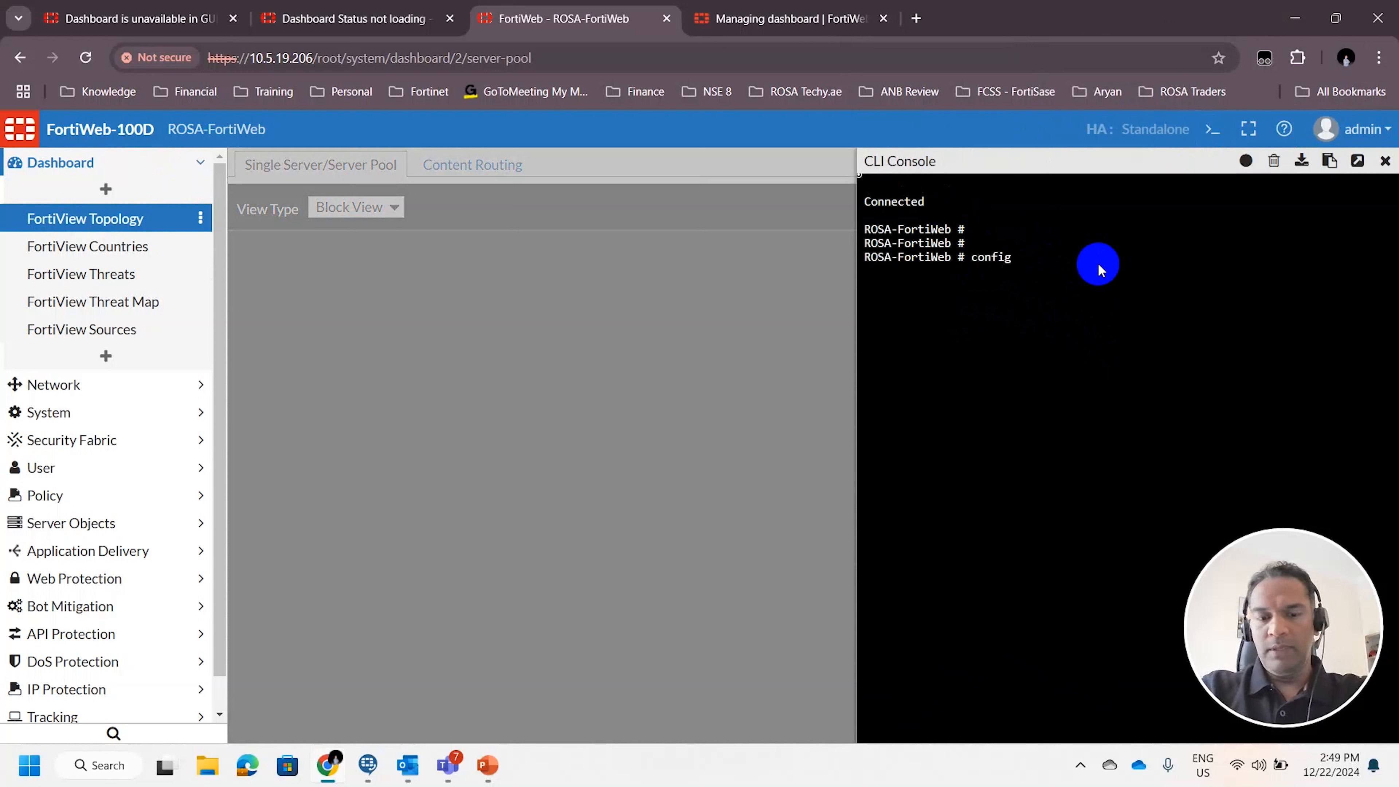
type("system adm")
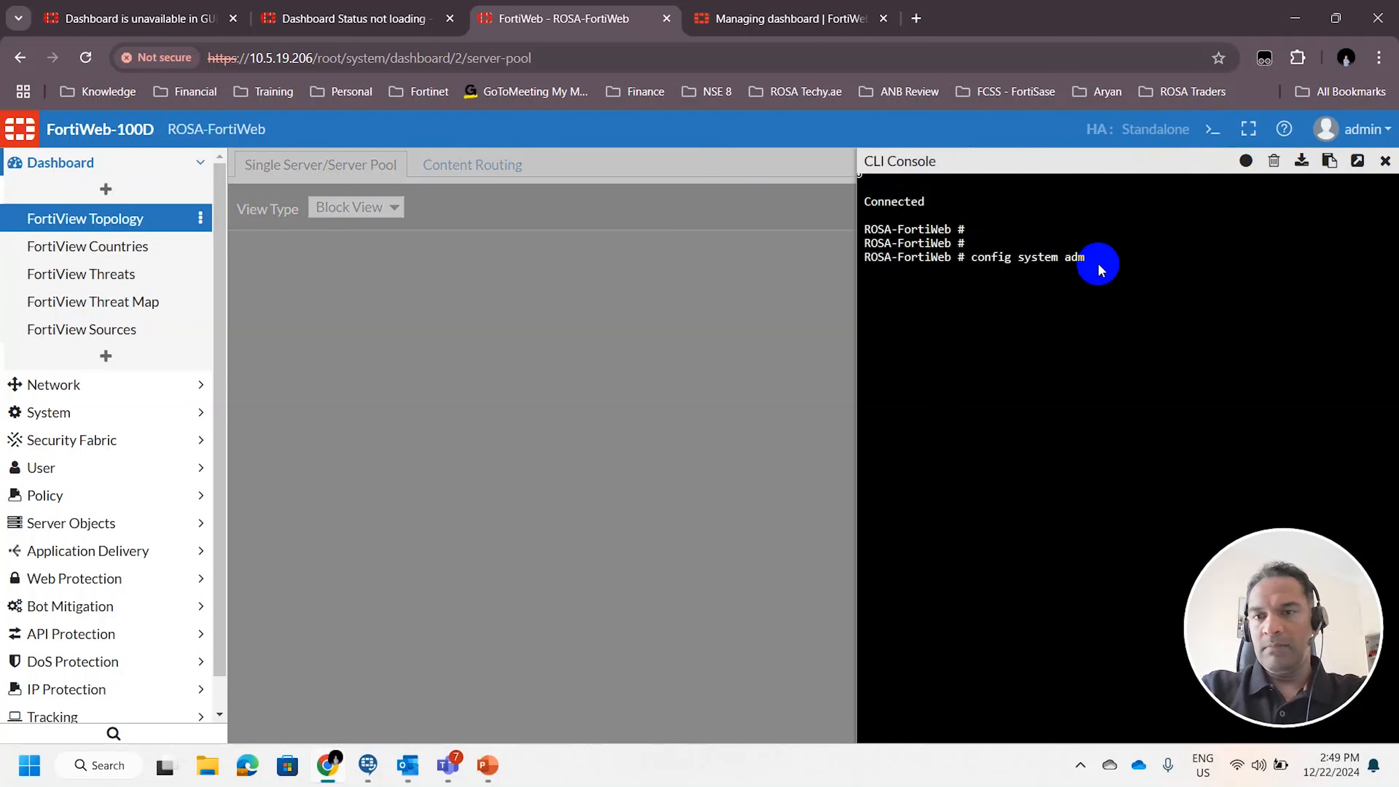
key("Tab")
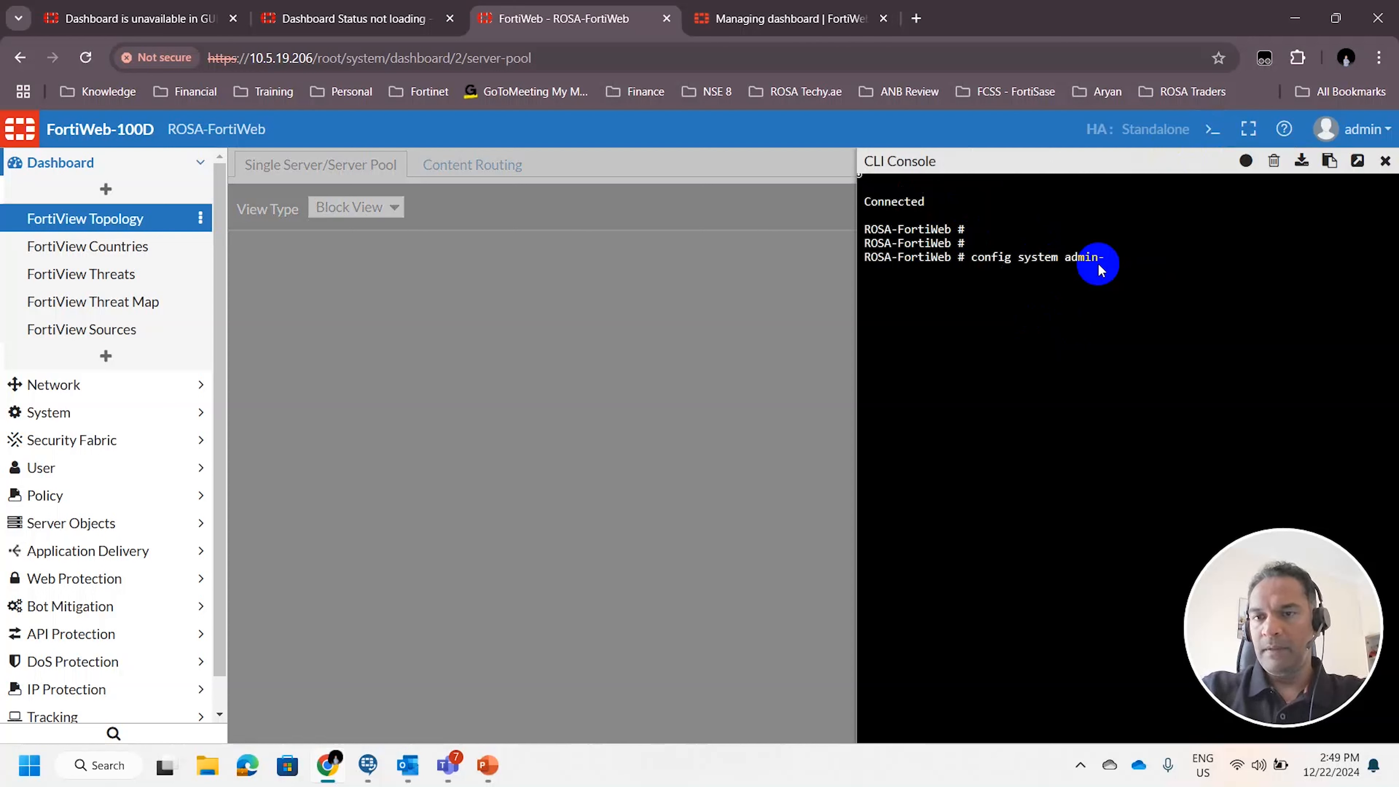
key("Return")
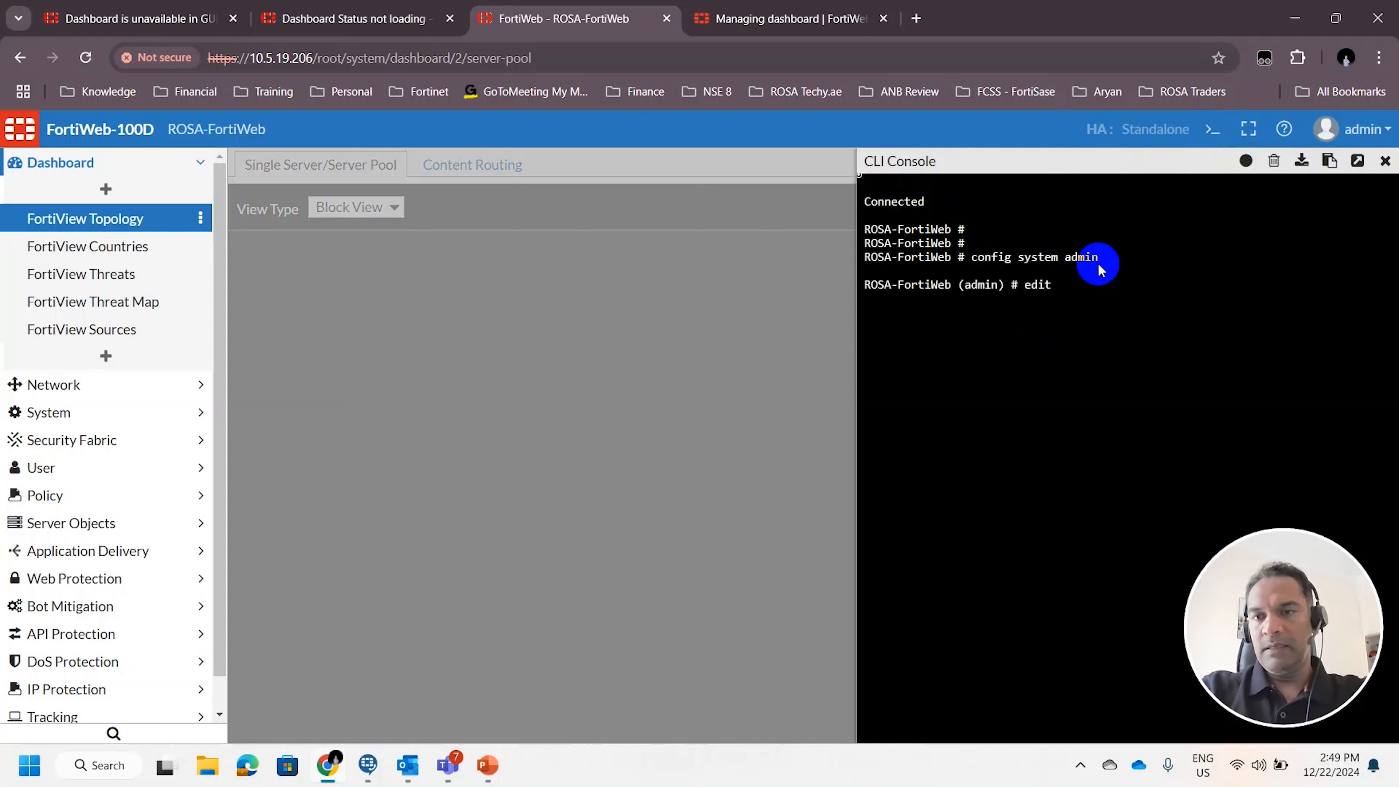
key("Return")
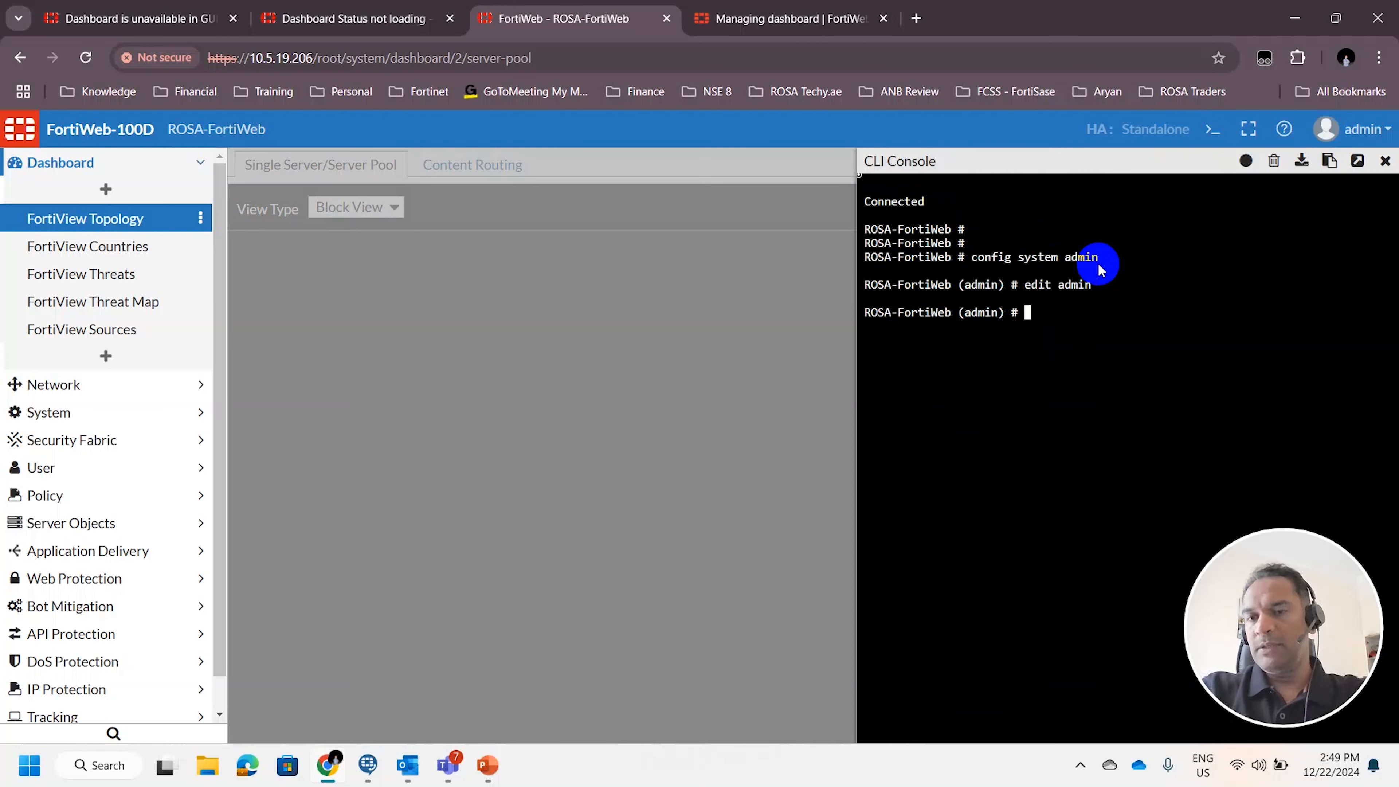
key("Return")
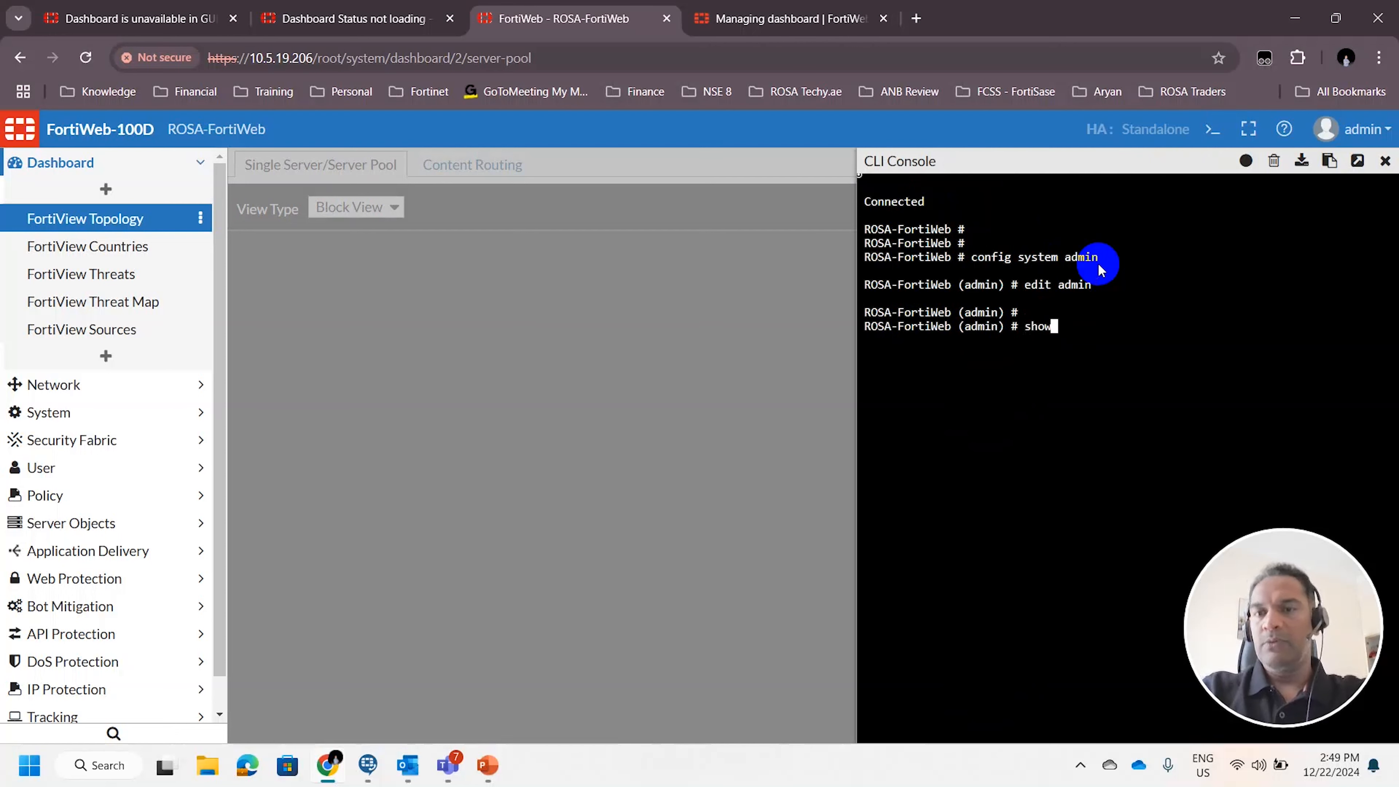
Show the admin account's configuration and examine its dashboard widgets and gui-dashboard entries
type("show")
key("Return")
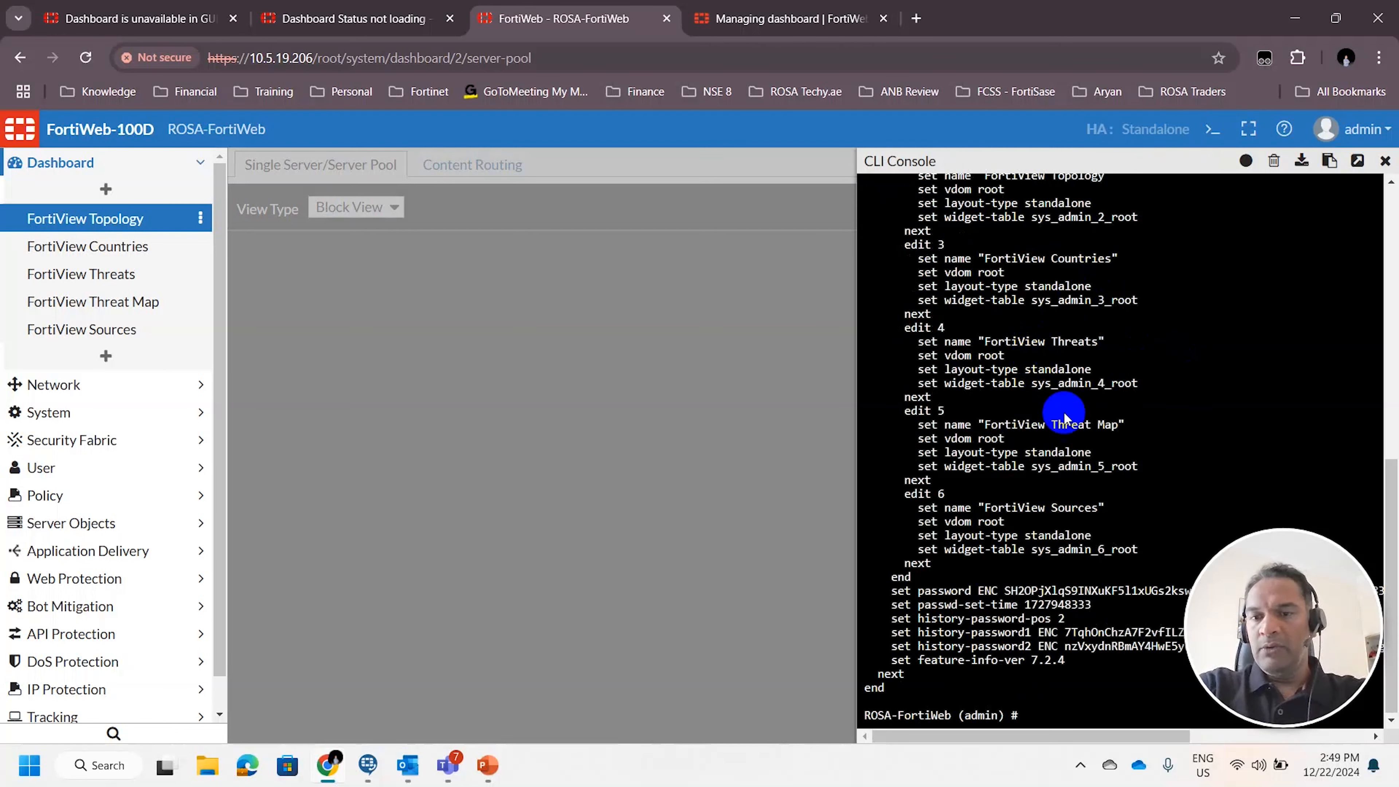
scroll(1088, 394, "up", 6)
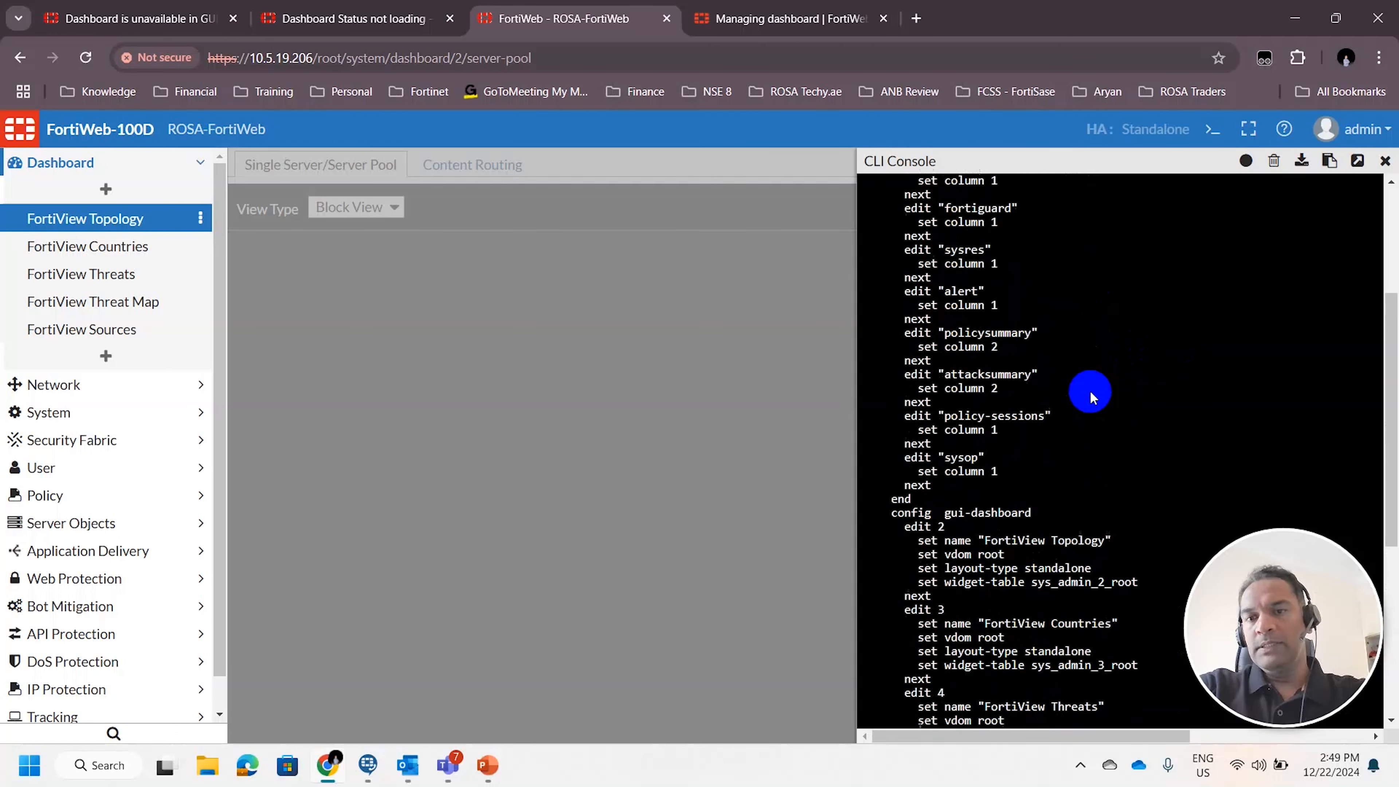
scroll(1089, 397, "up", 2)
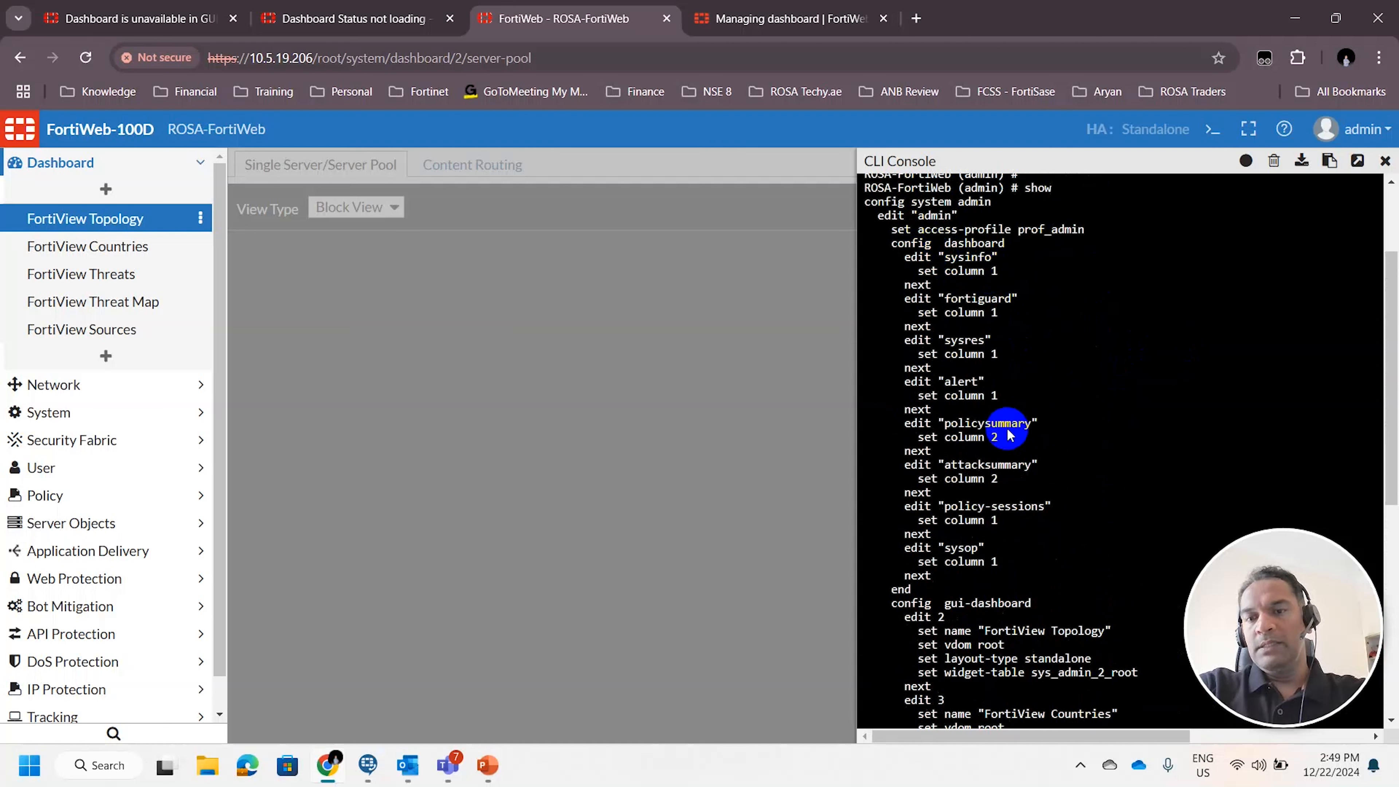
scroll(1010, 435, "down", 2)
left_click_drag(939, 513, 1049, 510)
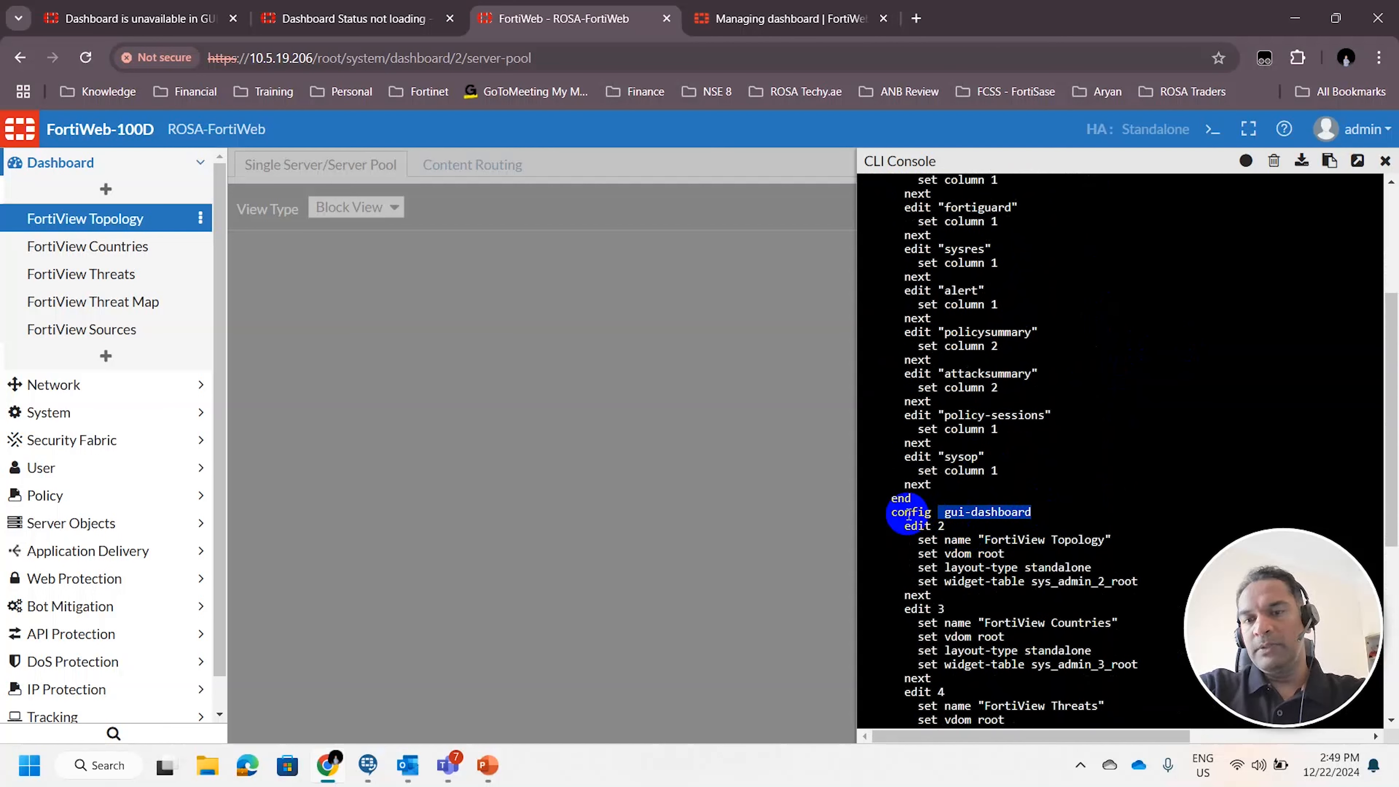
left_click_drag(909, 514, 1058, 514)
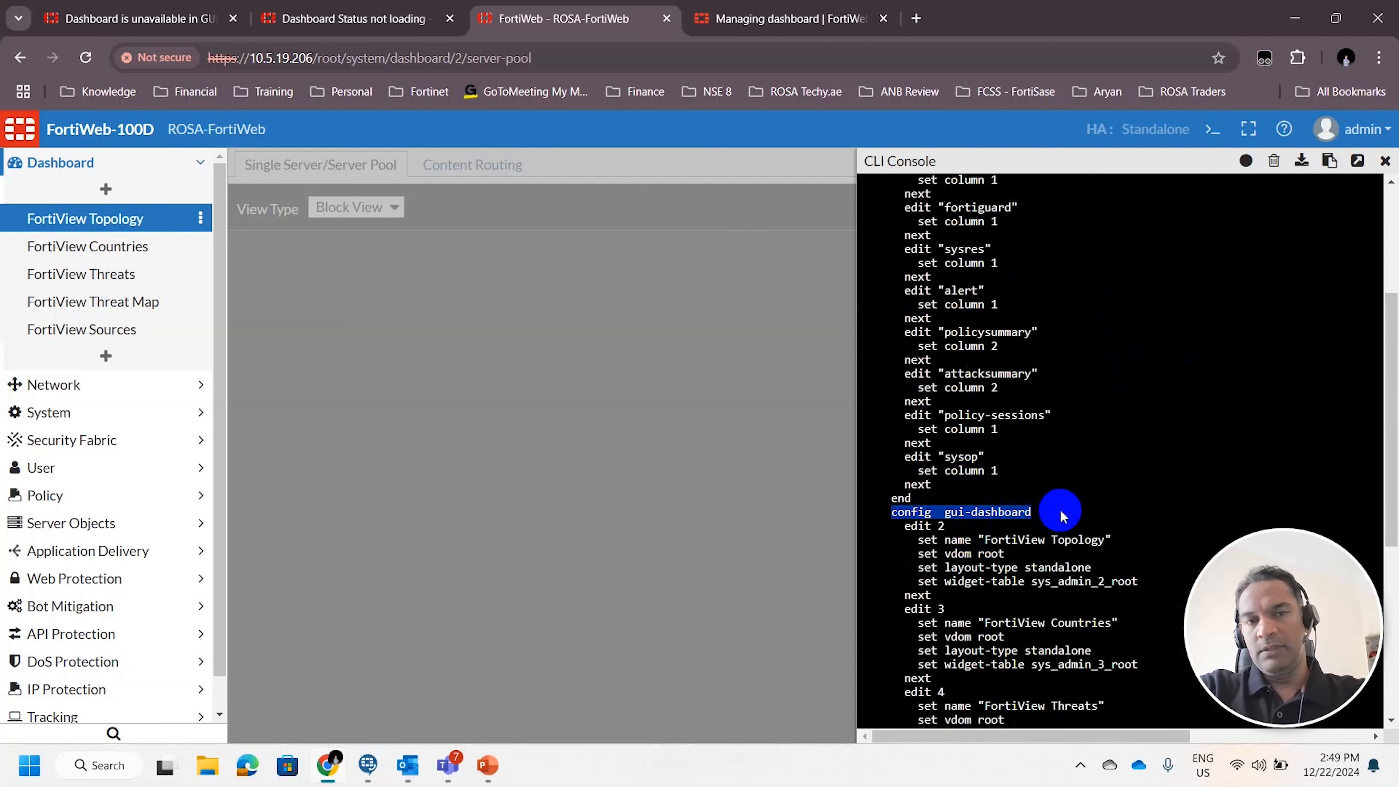
scroll(1060, 496, "down", 2)
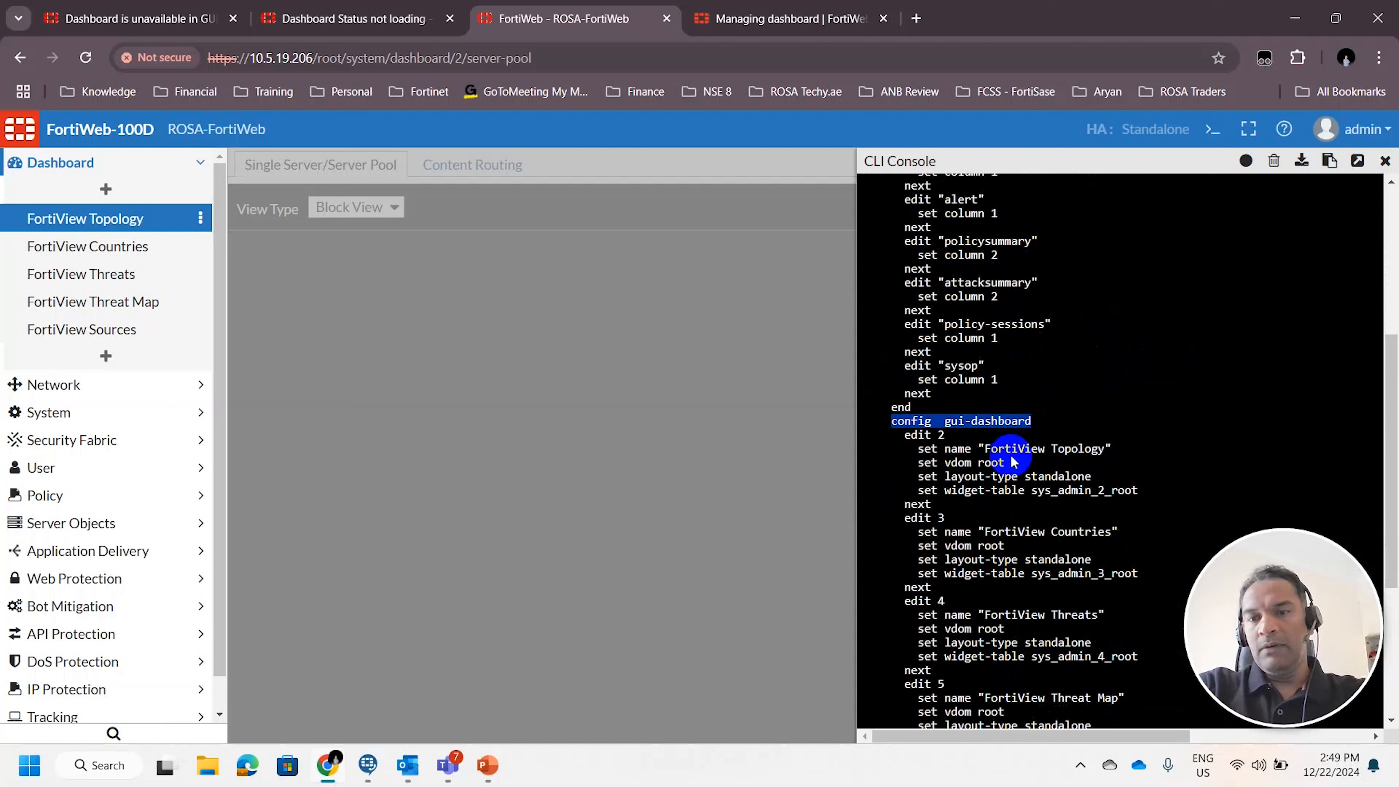
scroll(1011, 461, "down", 2)
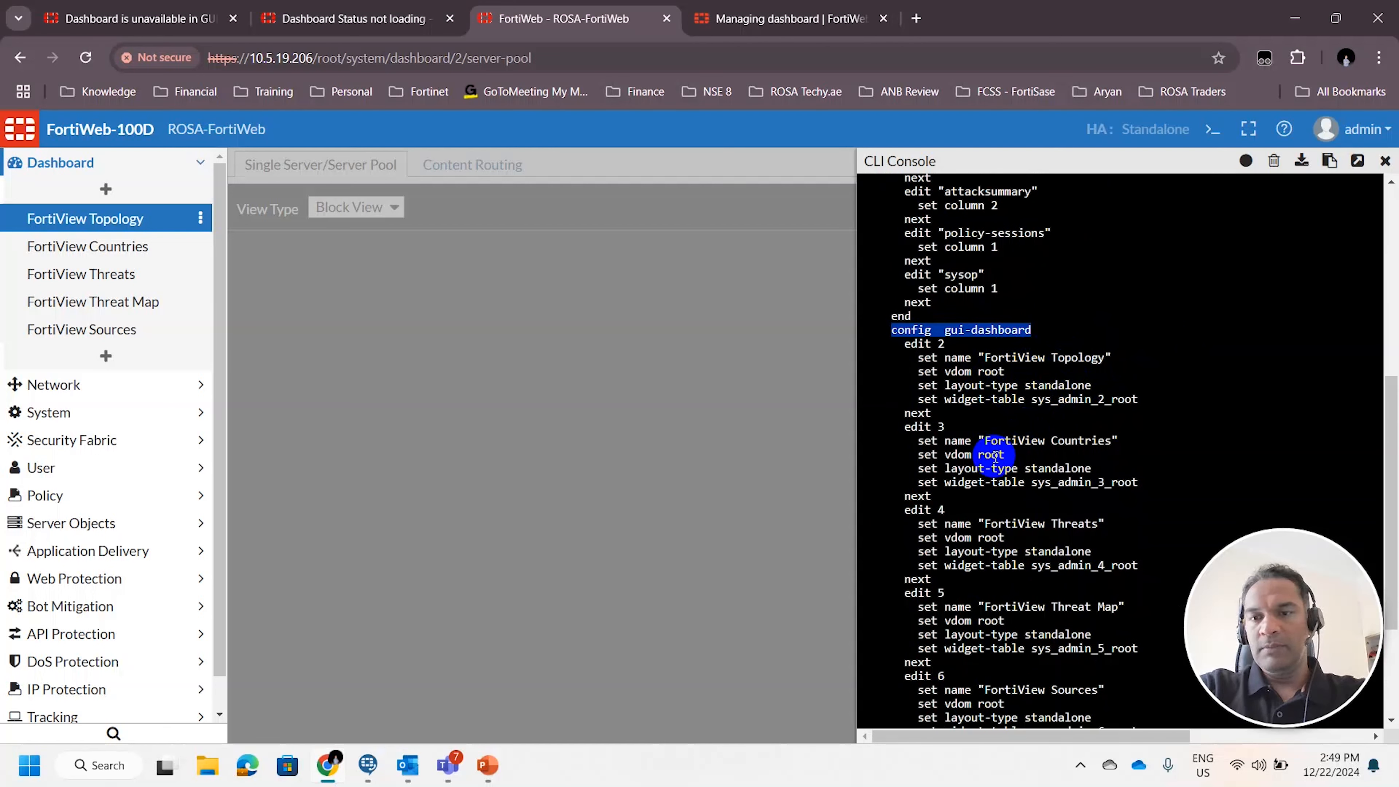
scroll(995, 455, "down", 2)
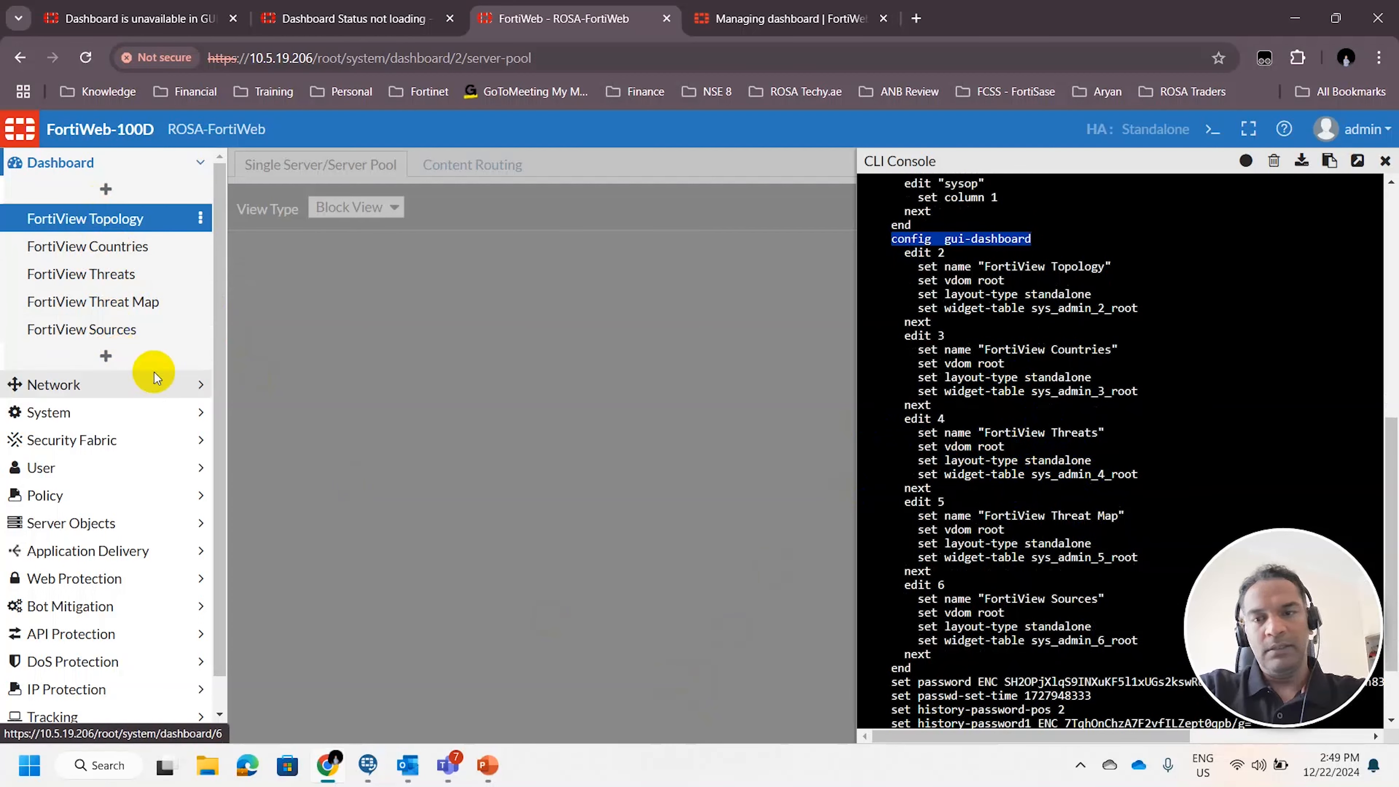
scroll(1075, 424, "down", 2)
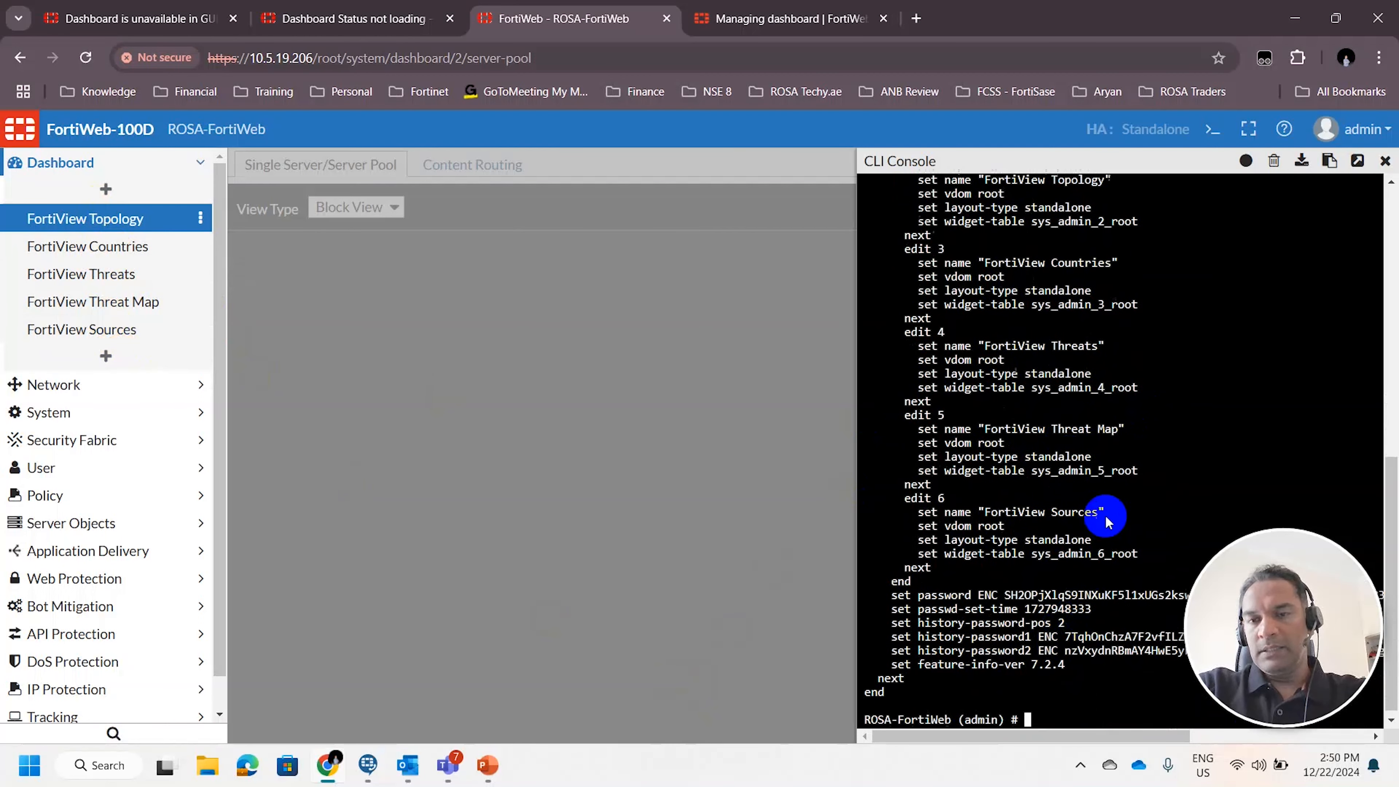
scroll(1074, 508, "up", 5)
scroll(1050, 524, "up", 3)
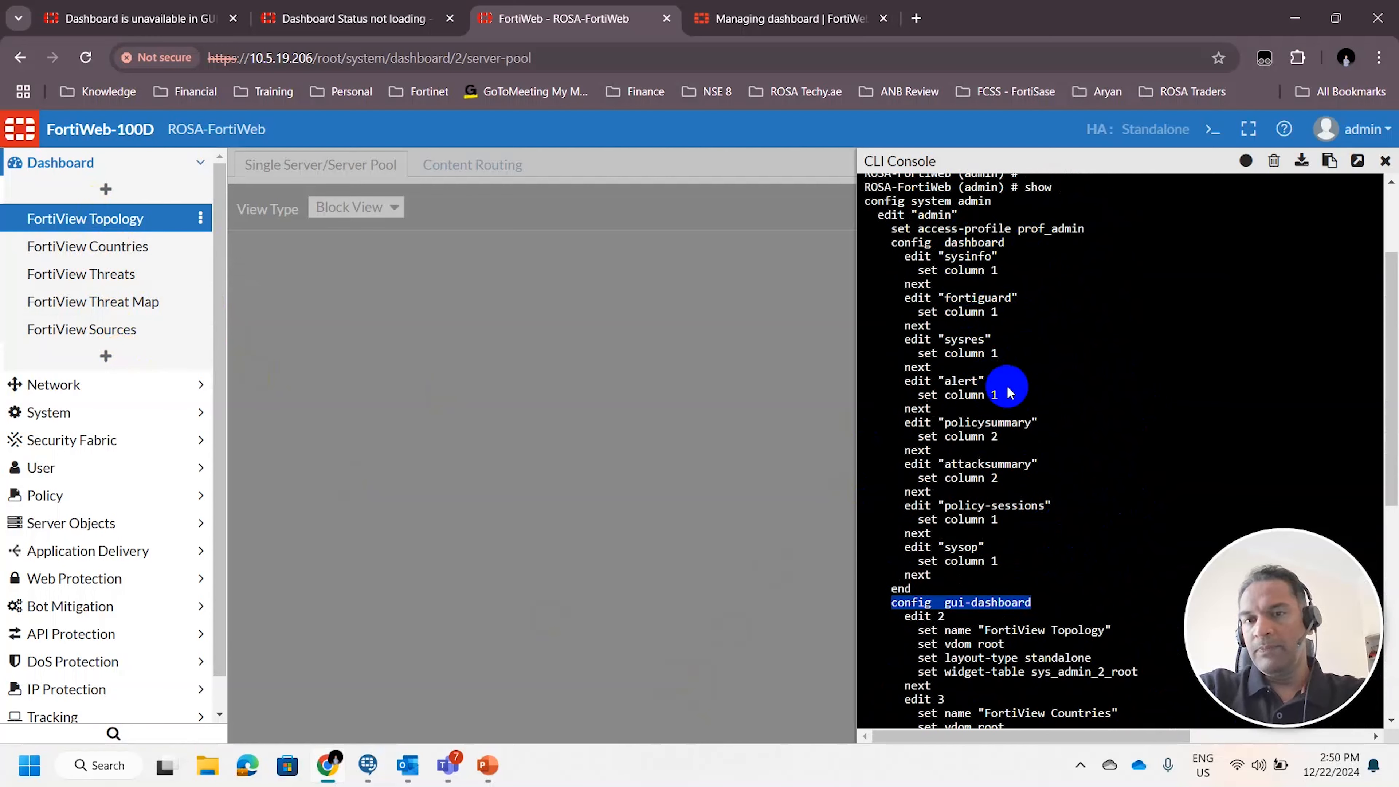
scroll(1009, 391, "down", 8)
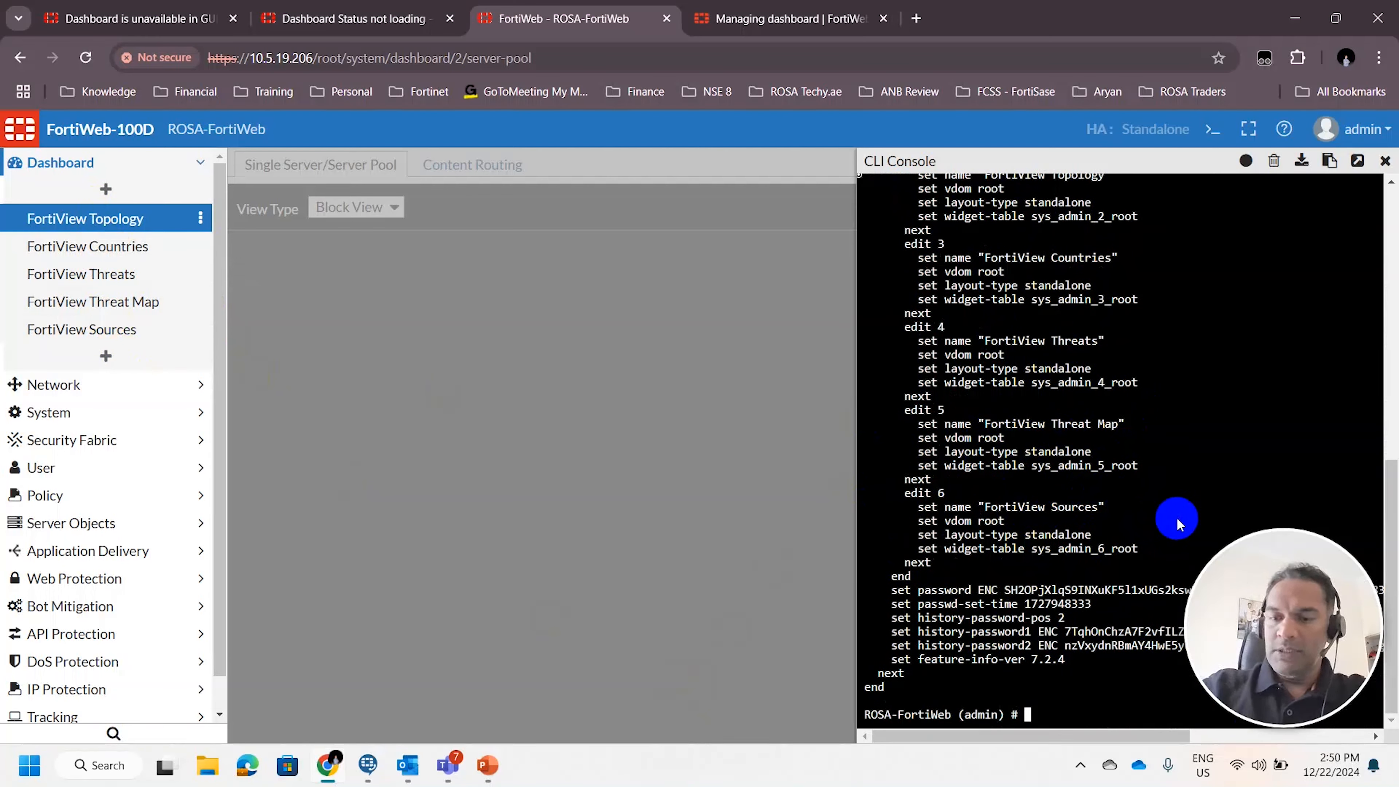
key("Return")
key("Return")
key("Return")
key("Return")
key("Return")
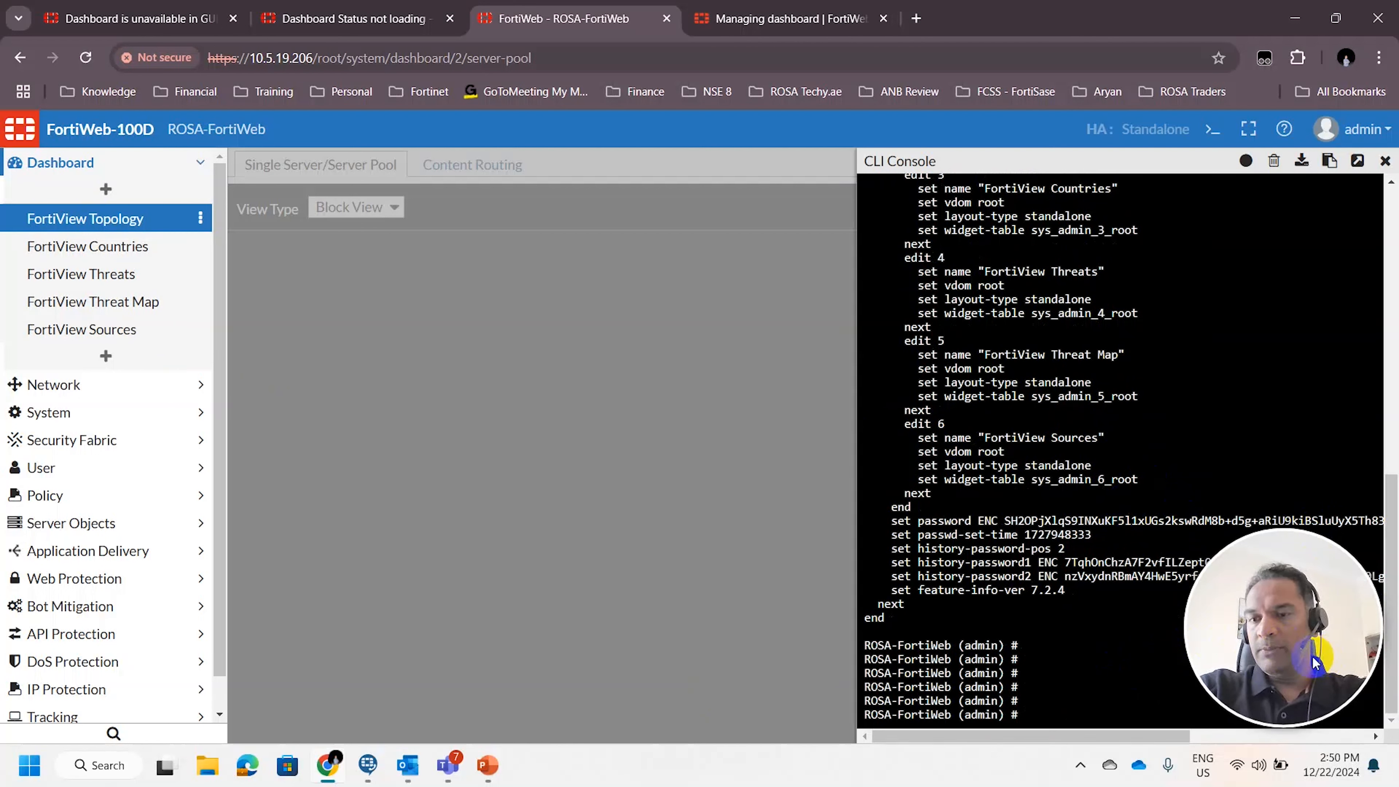
left_click_drag(1286, 658, 1255, 152)
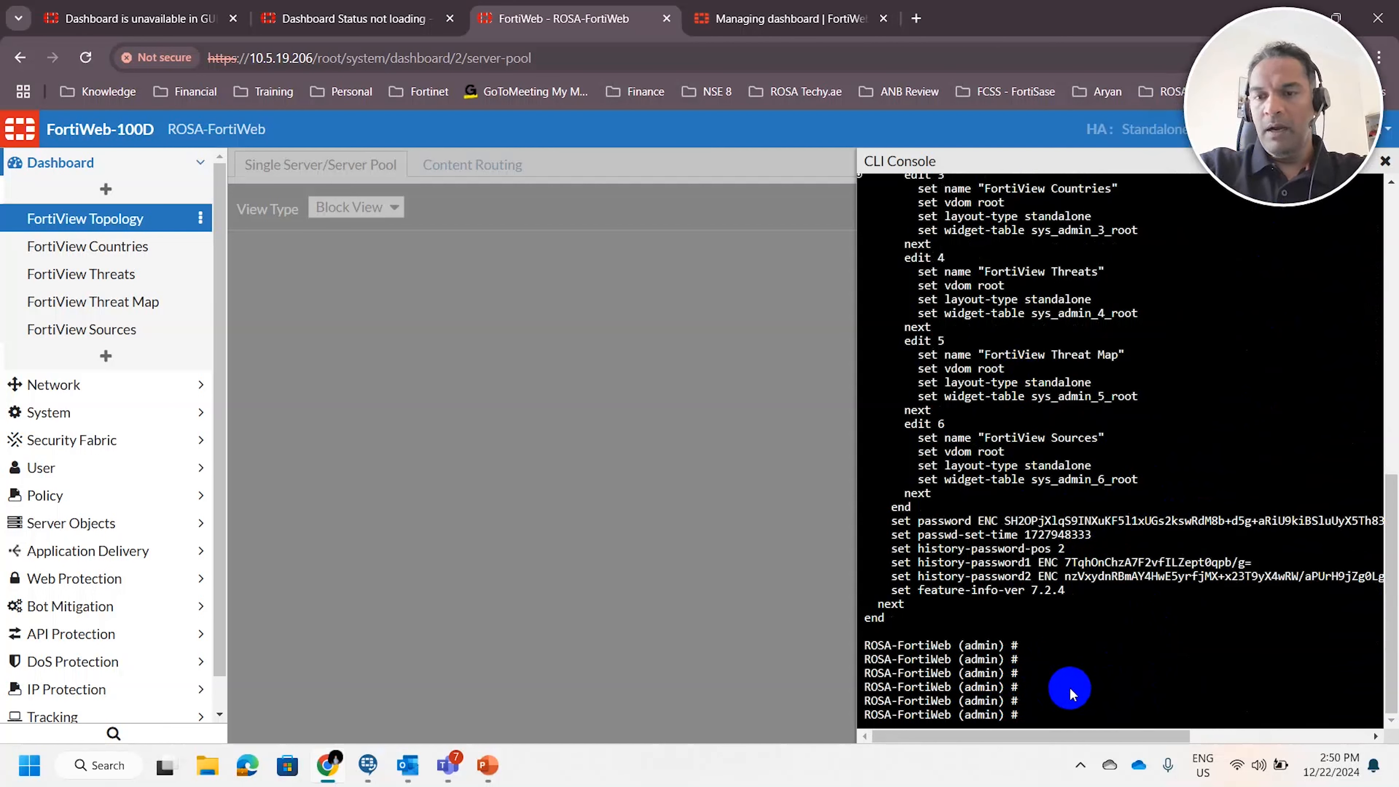
key("Return")
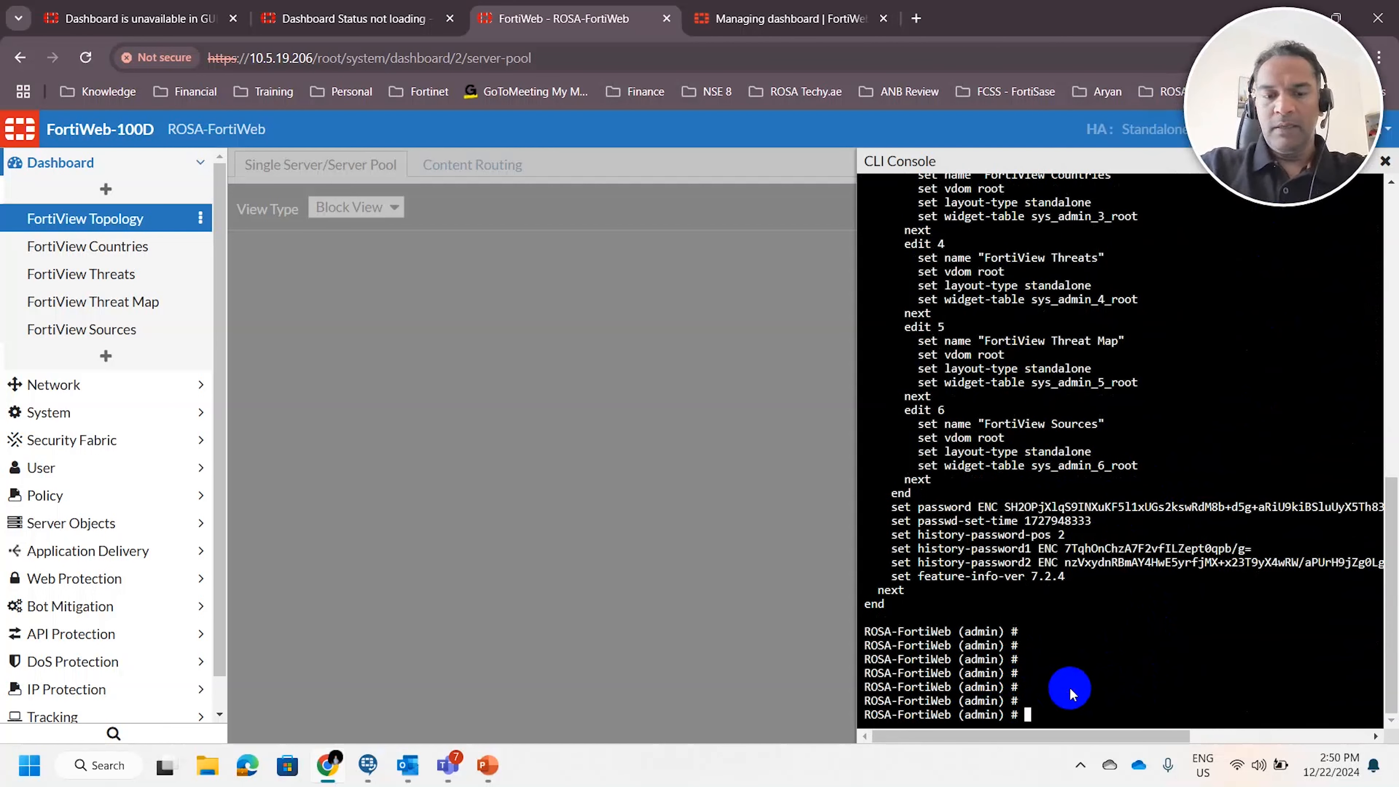
Enter the gui-dashboard configuration of the admin account with config gui-dashboard
type("conf")
type("ig u")
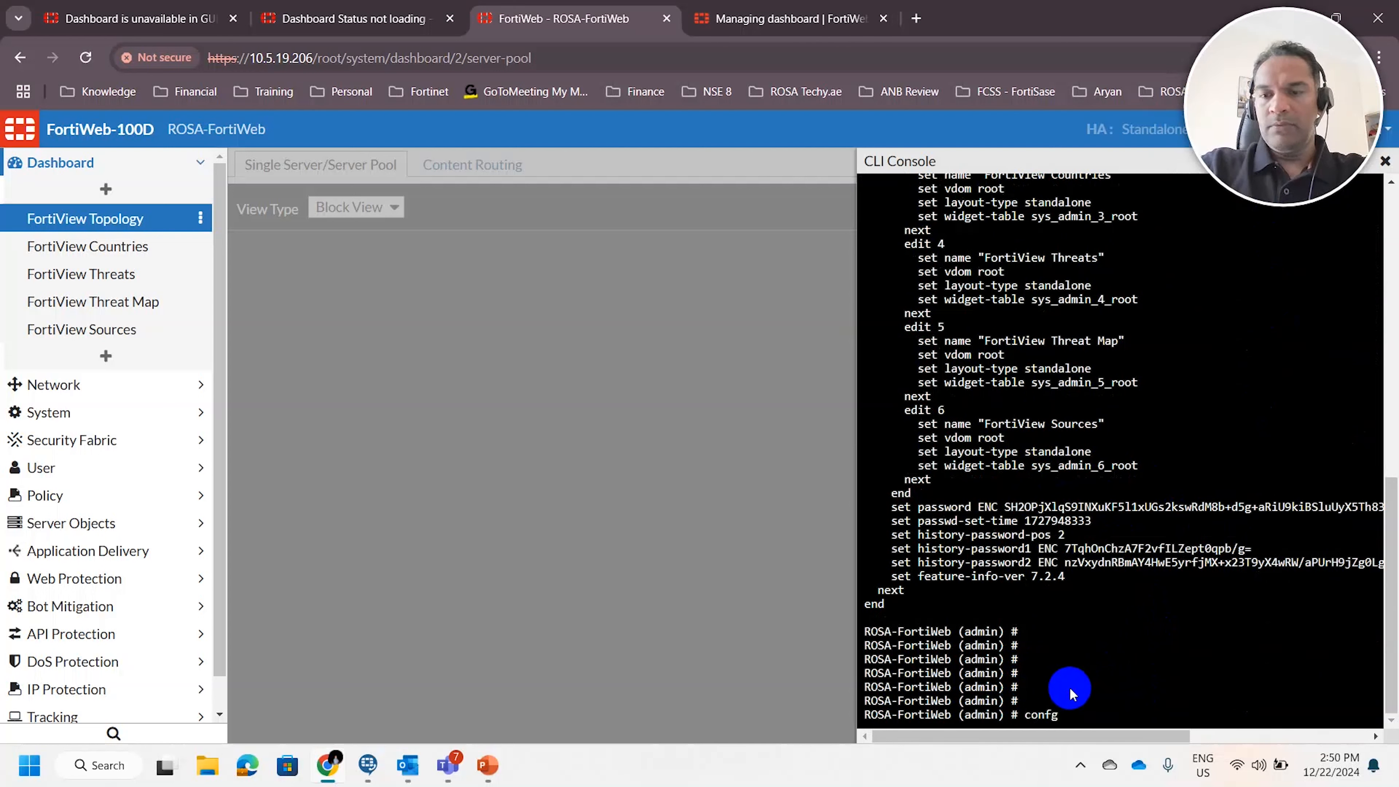
type("id-")
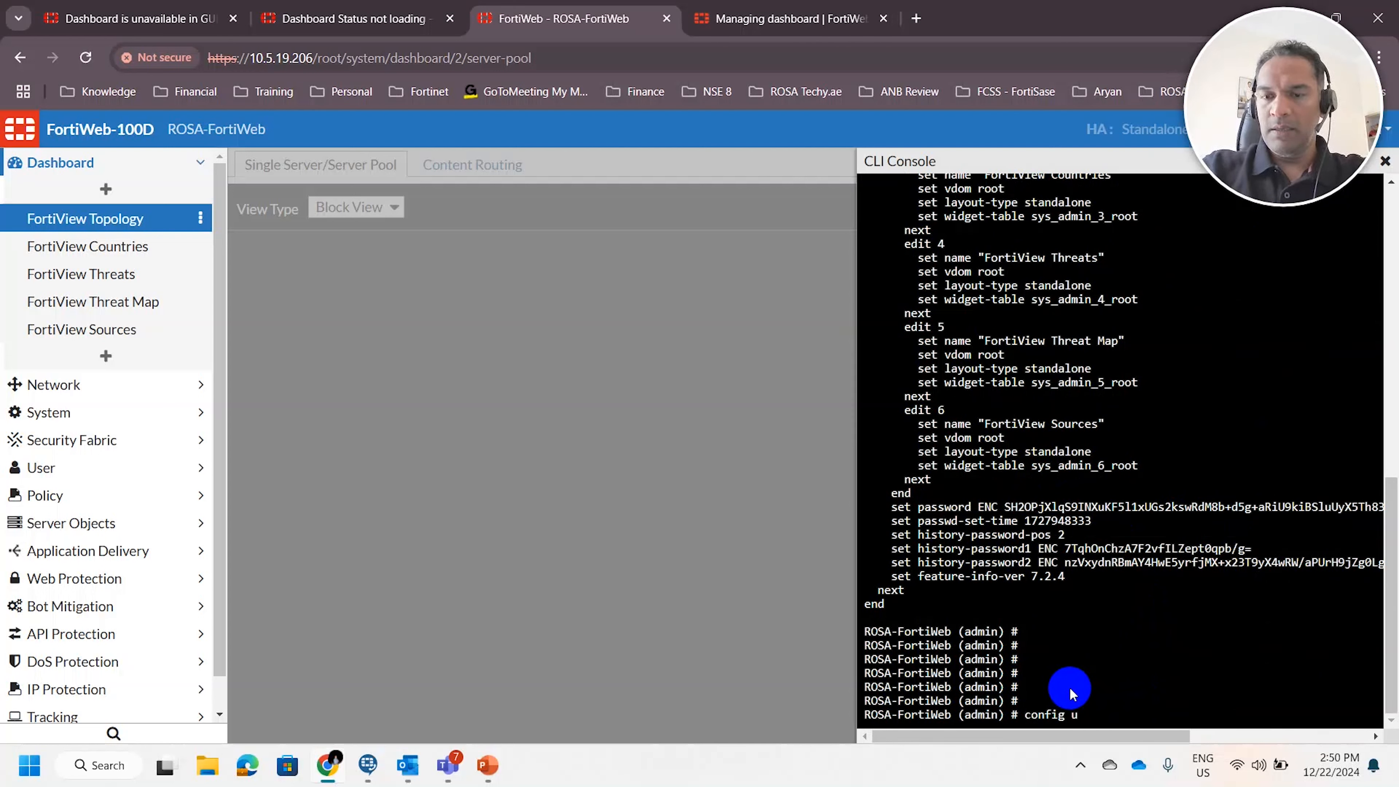
key("BackSpace")
type("gui-")
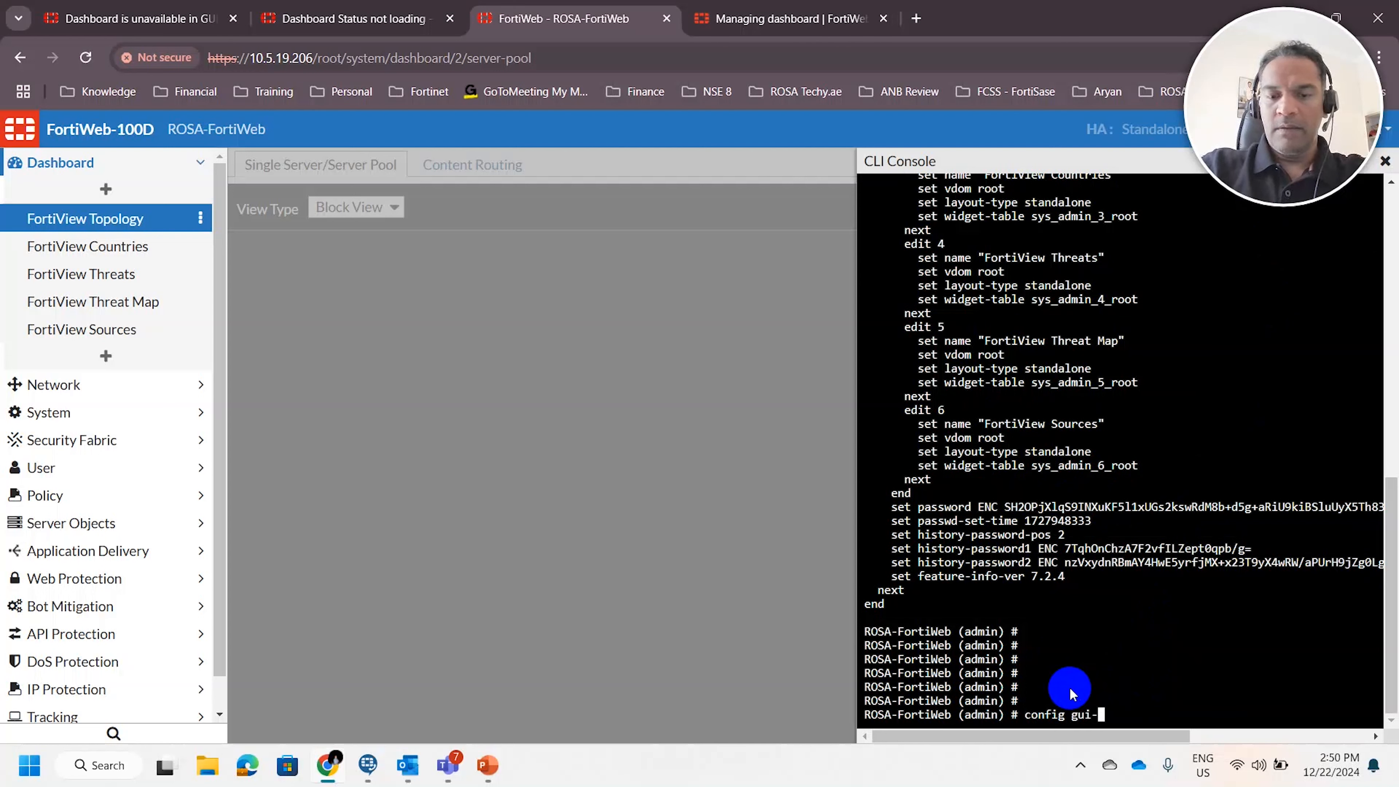
type("dashboard")
key("Return")
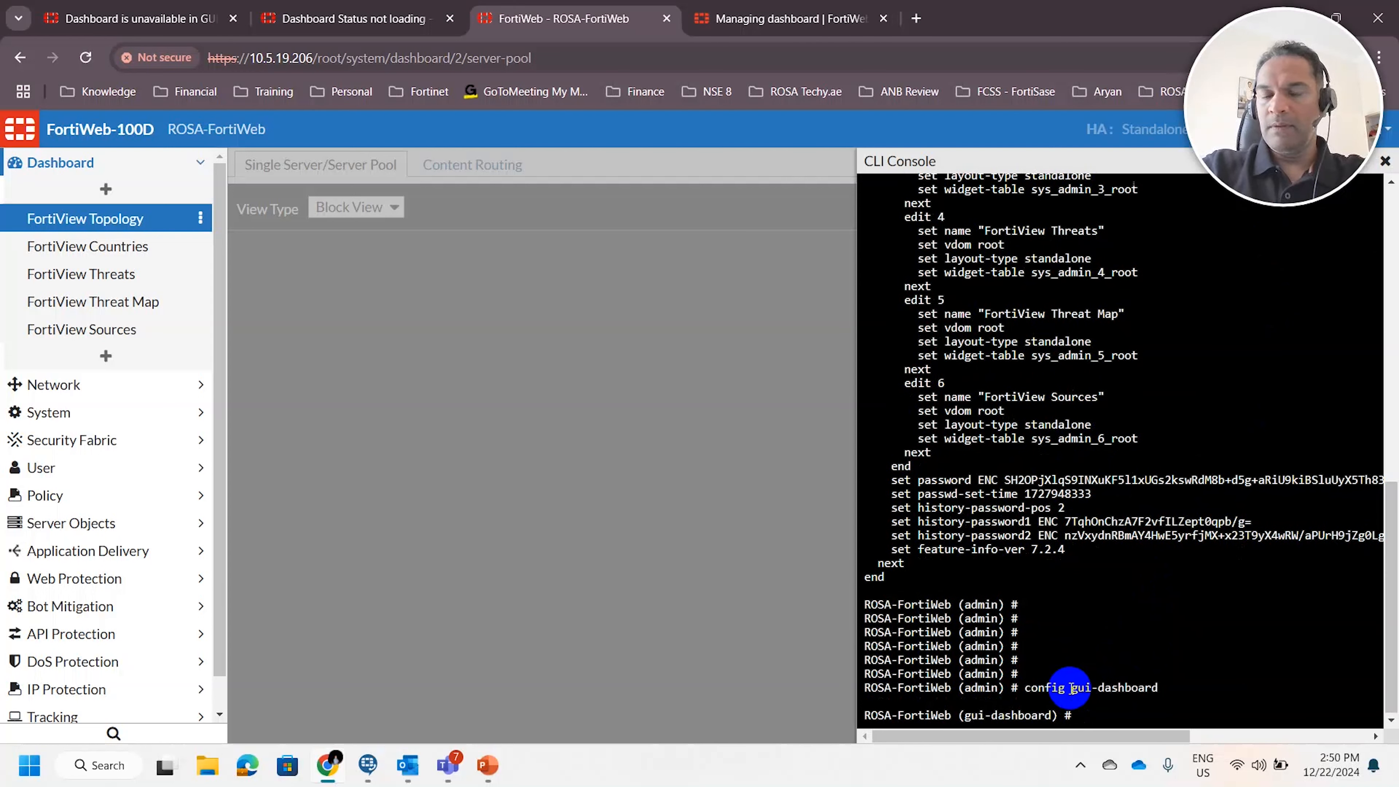
Create gui-dashboard entry 15 and set its name to Status
key("Return")
key("Return")
type("edit 15")
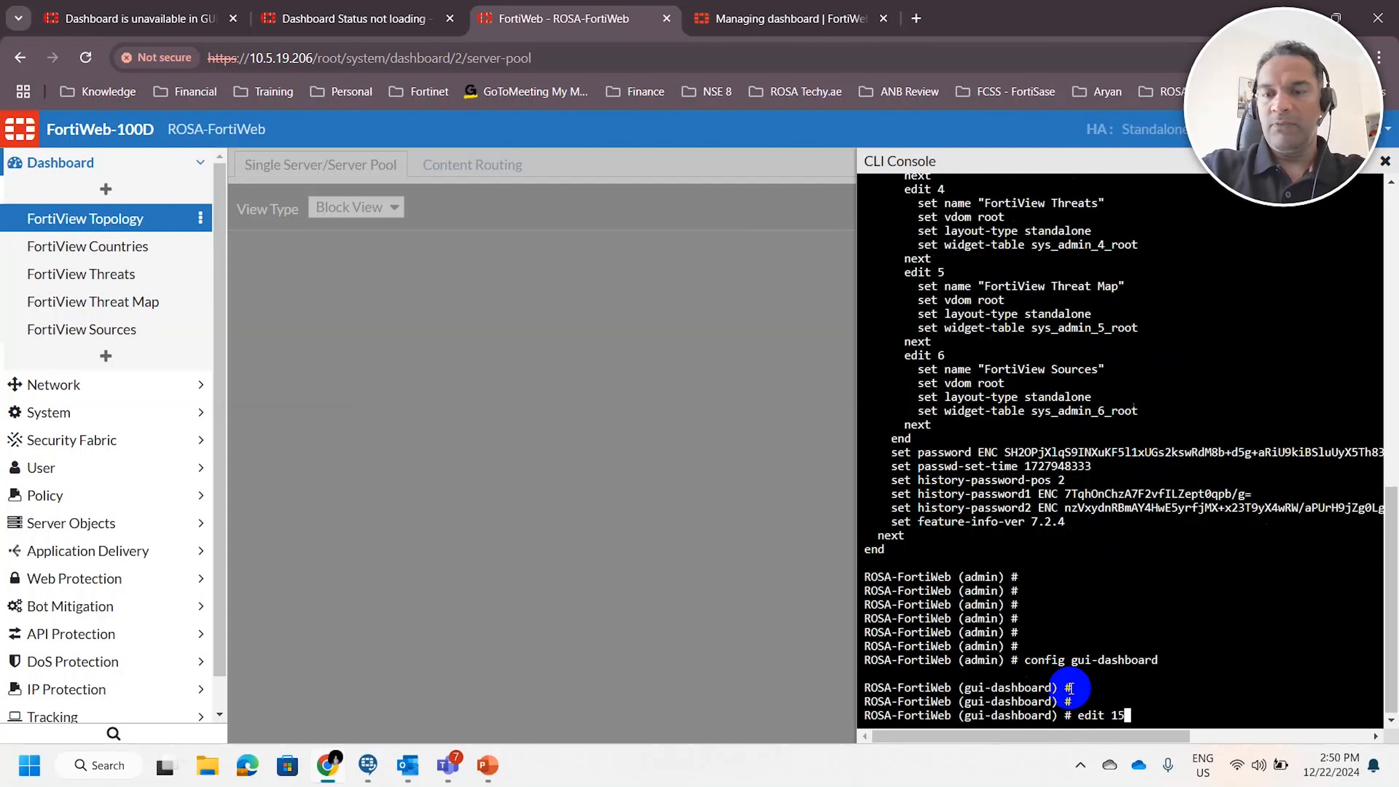
key("Return")
key("Return")
type("set name St")
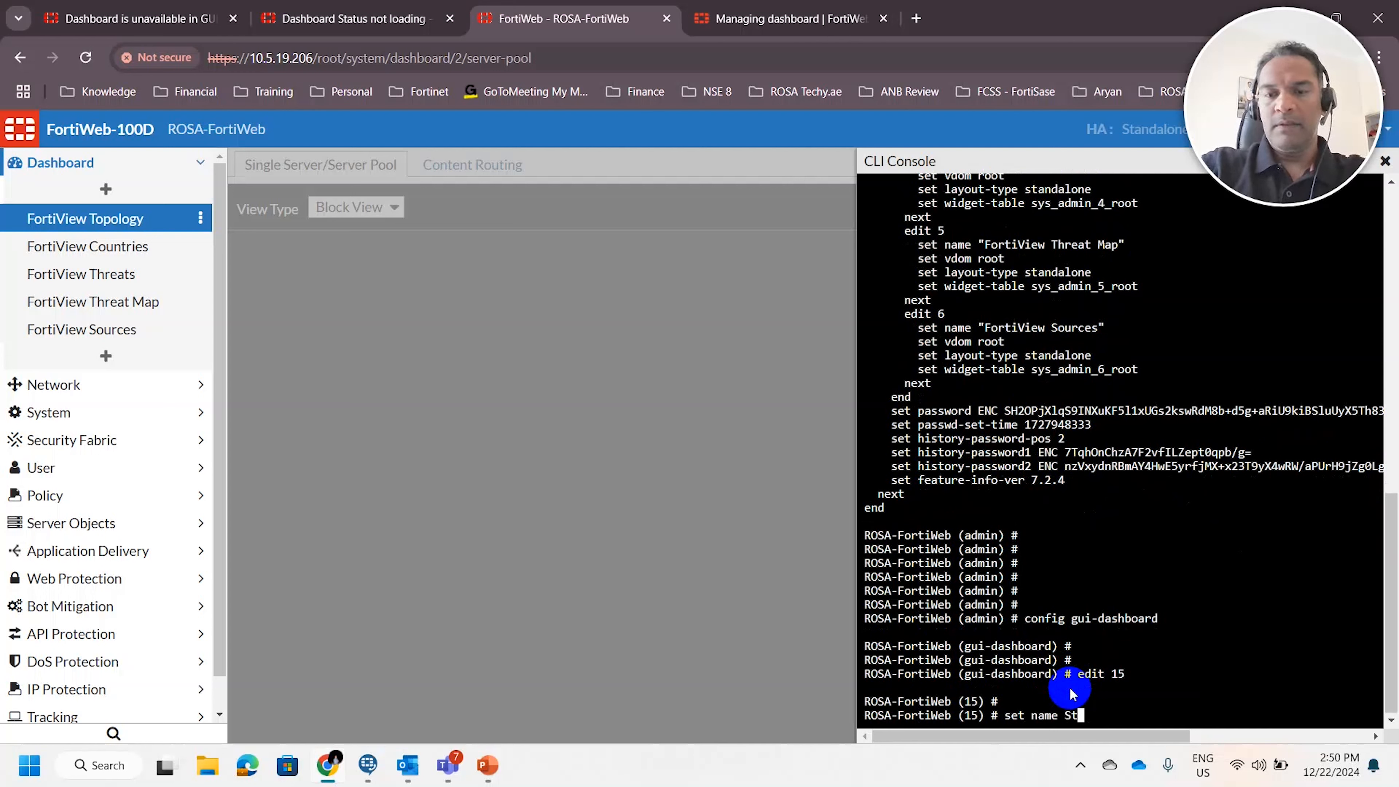
type("atus")
key("Return")
Set the vdom of gui-dashboard entry 15 to root
key("Return")
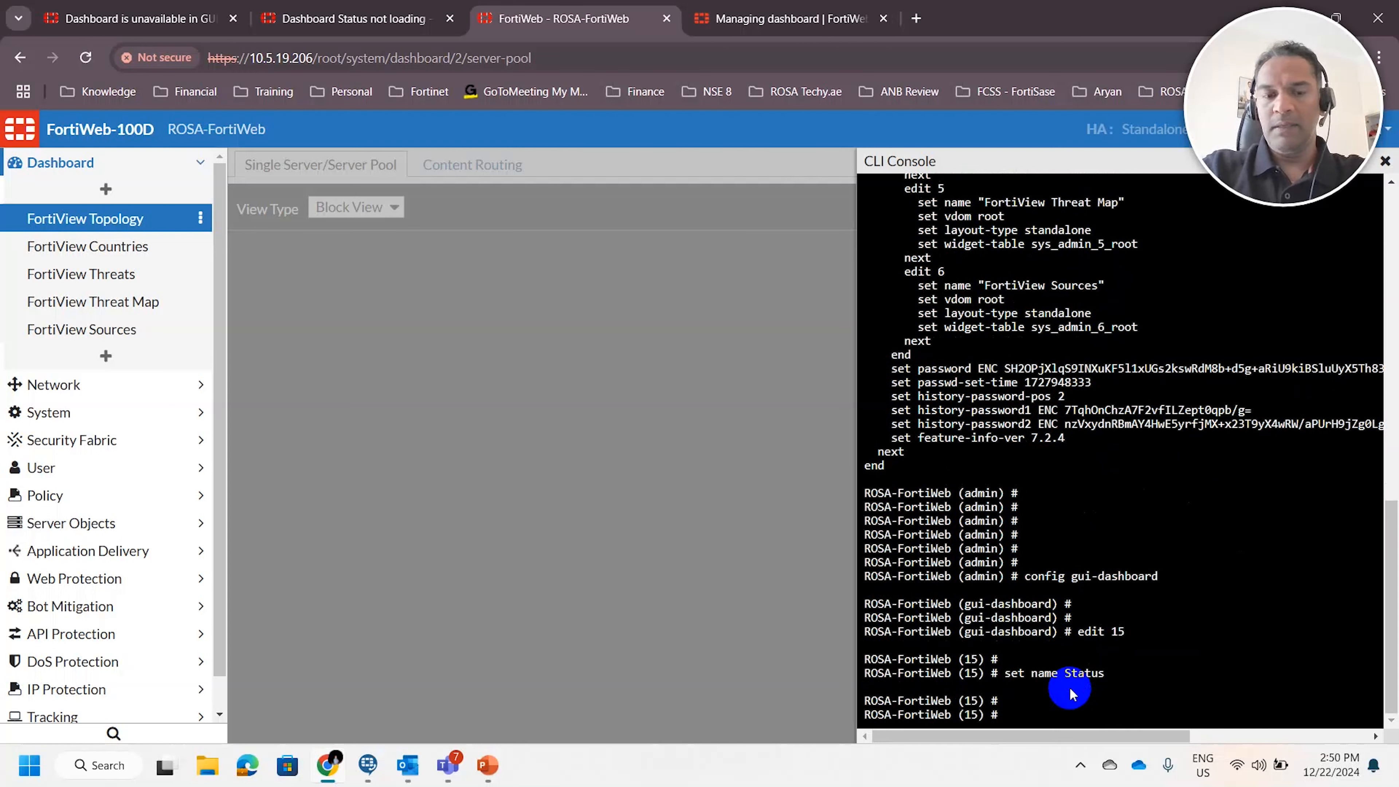
key("Return")
type("set vdom ro")
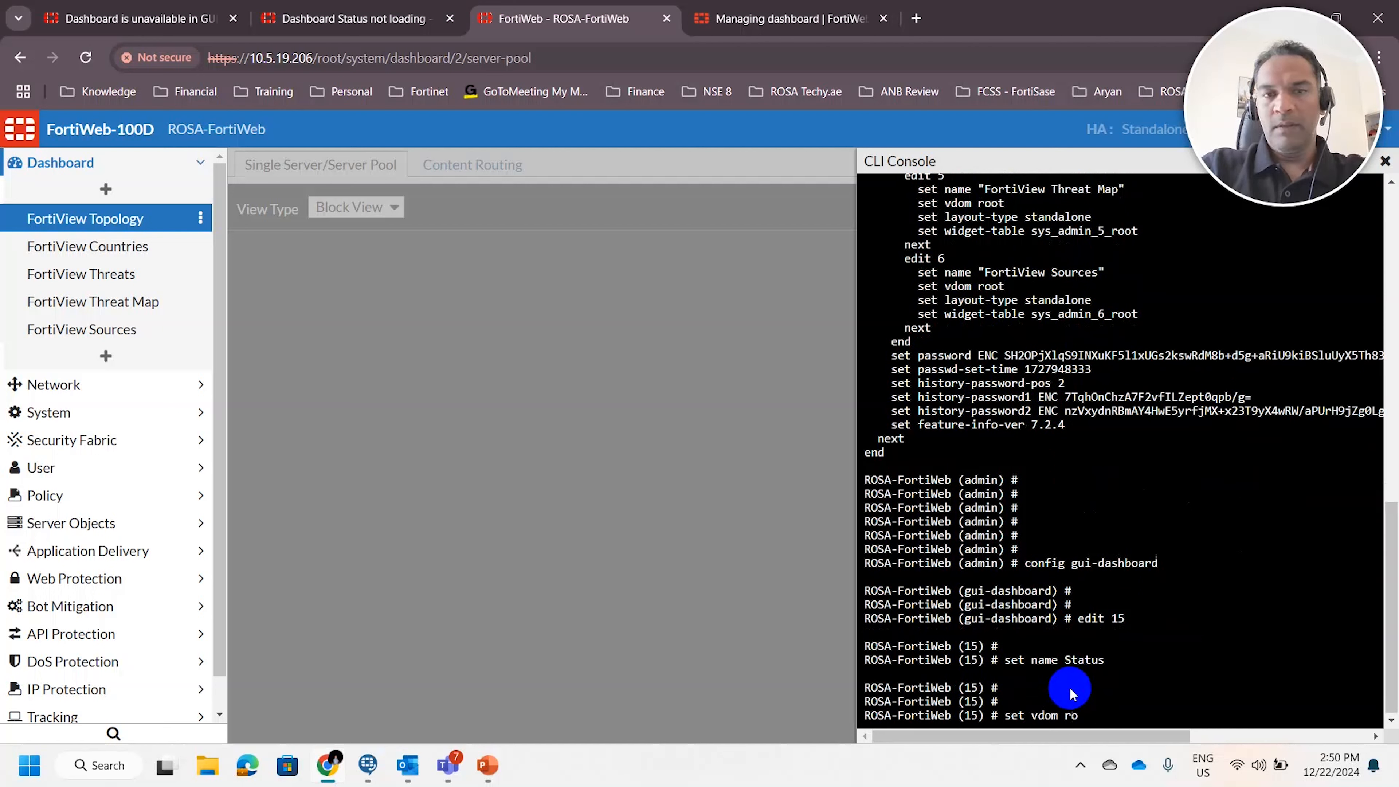
type("ot")
key("Return")
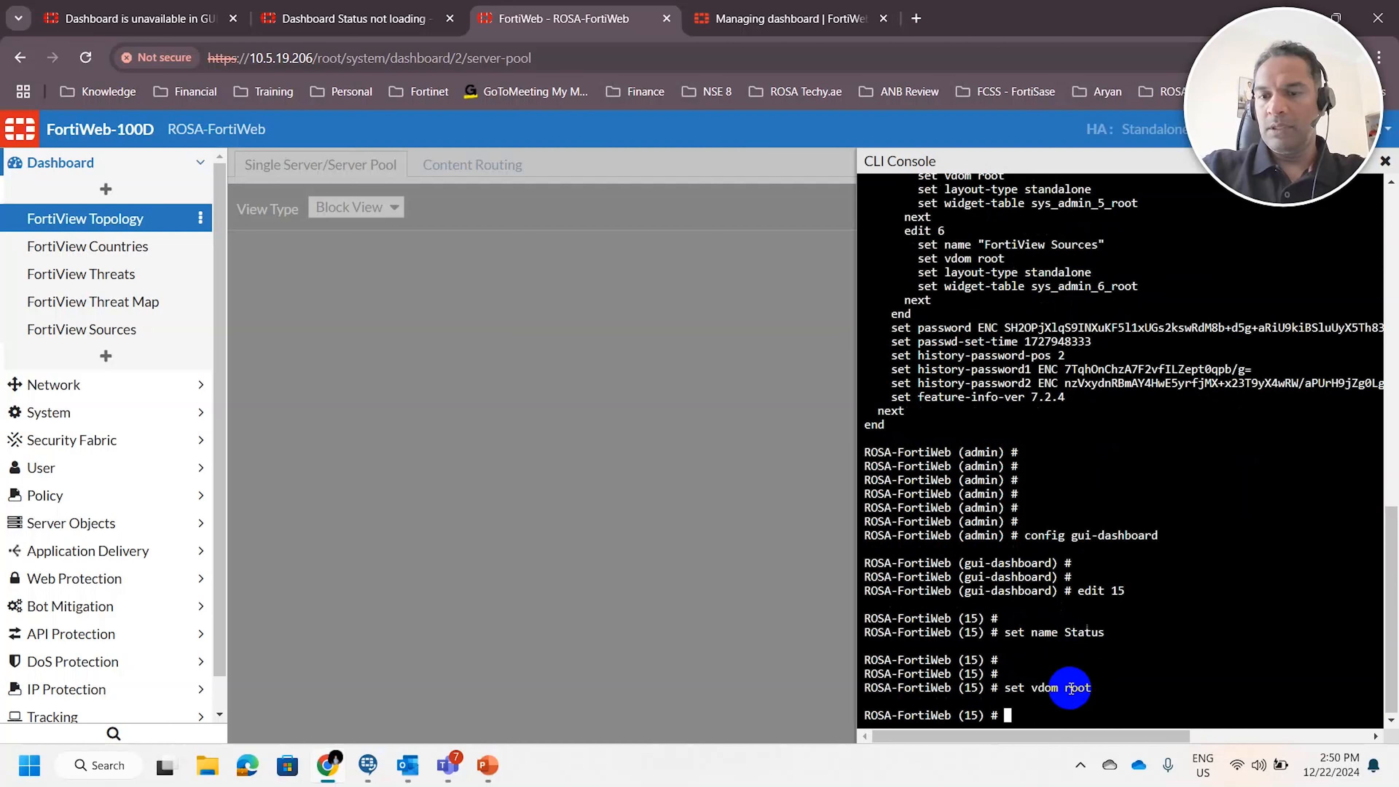
Set the vdom of gui-dashboard entry 15 to global
key("Up")
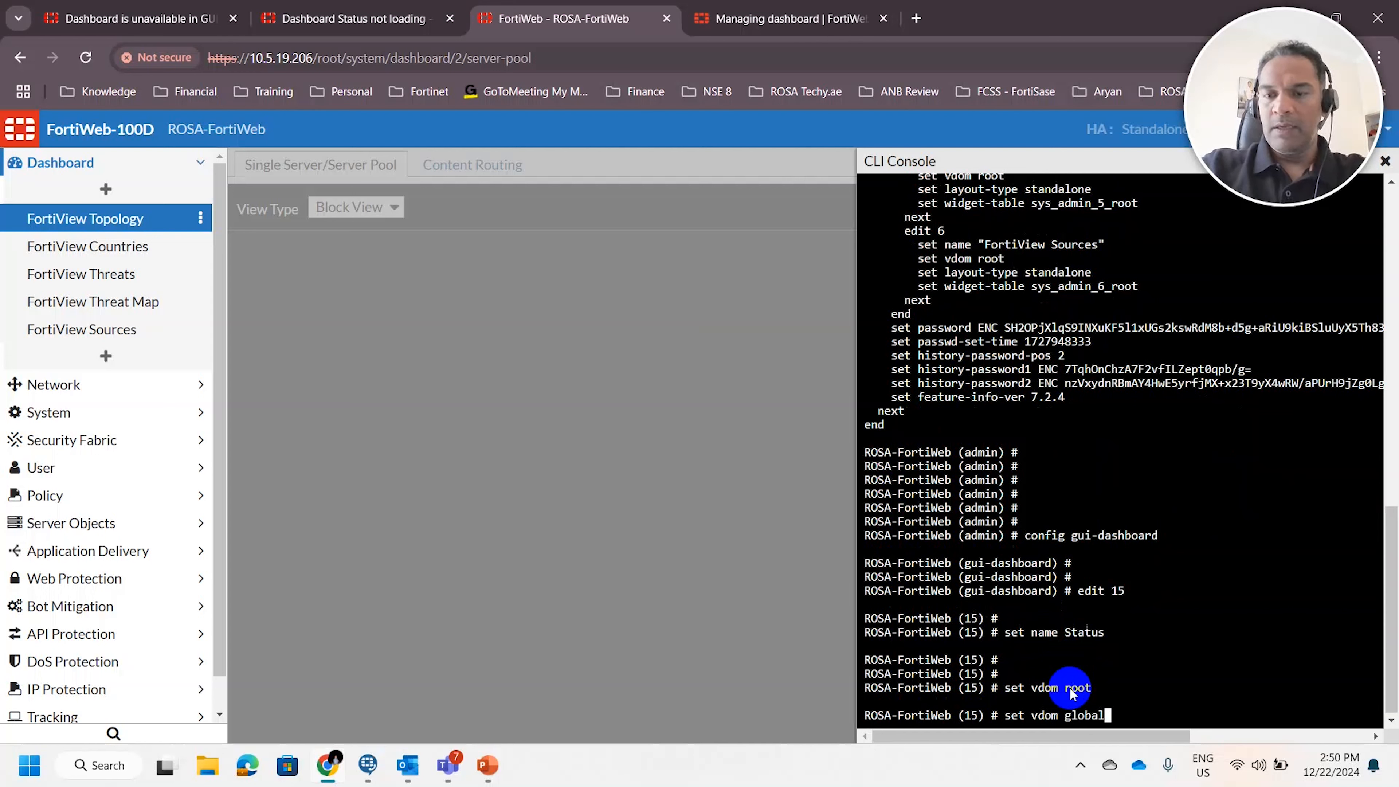
key("Return")
key("Up")
key("BackSpace")
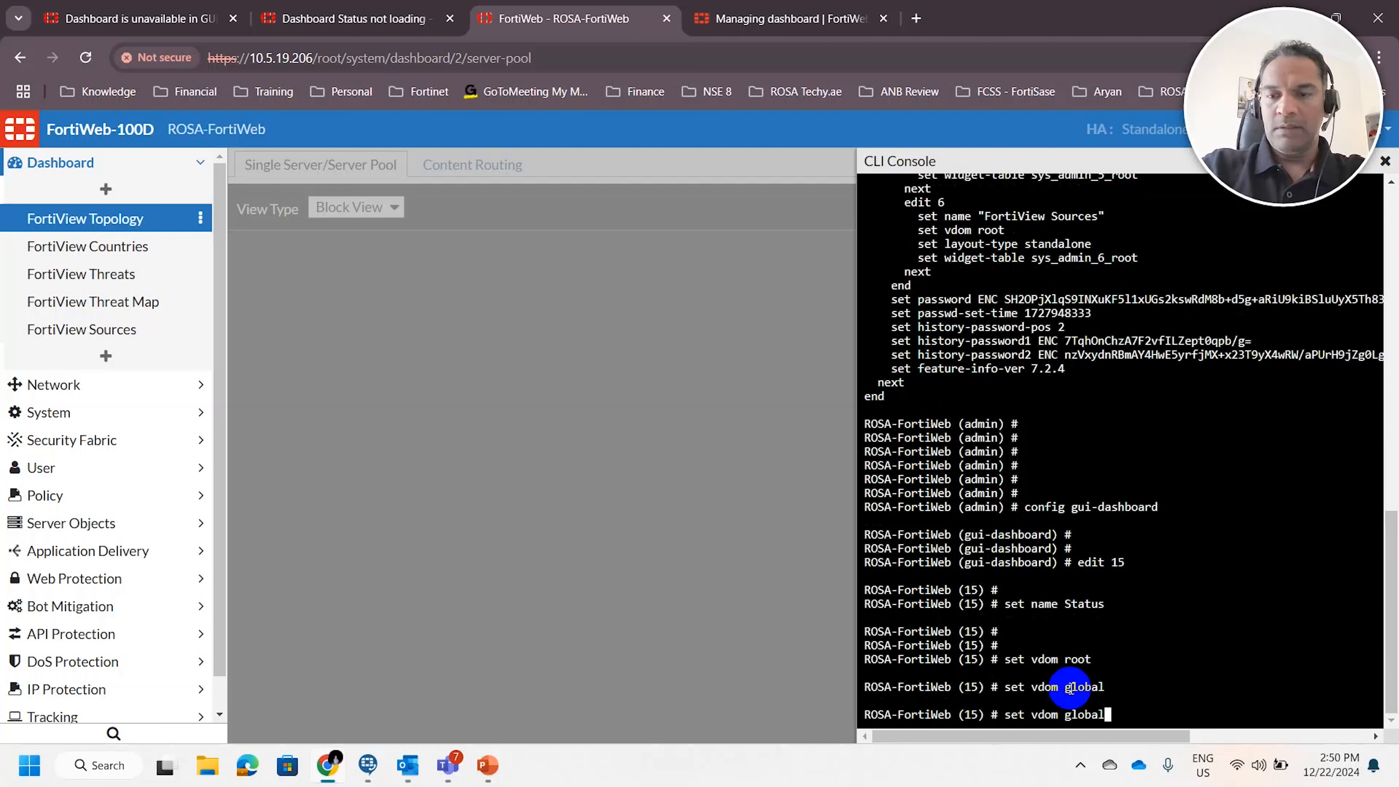
type("l")
key("Return")
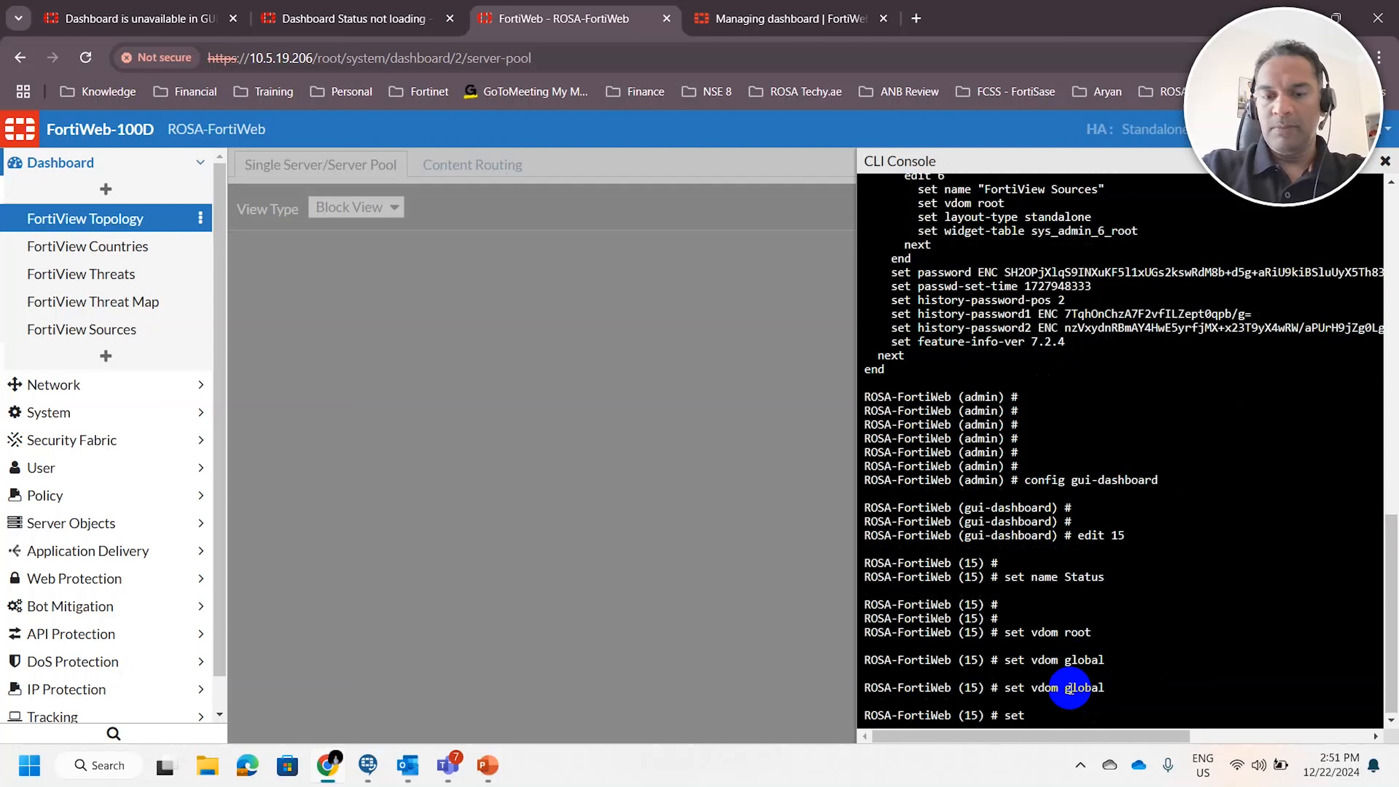
List the settings available for gui-dashboard entry 15 and the accepted data sources for its widget-table
type("set")
key("question")
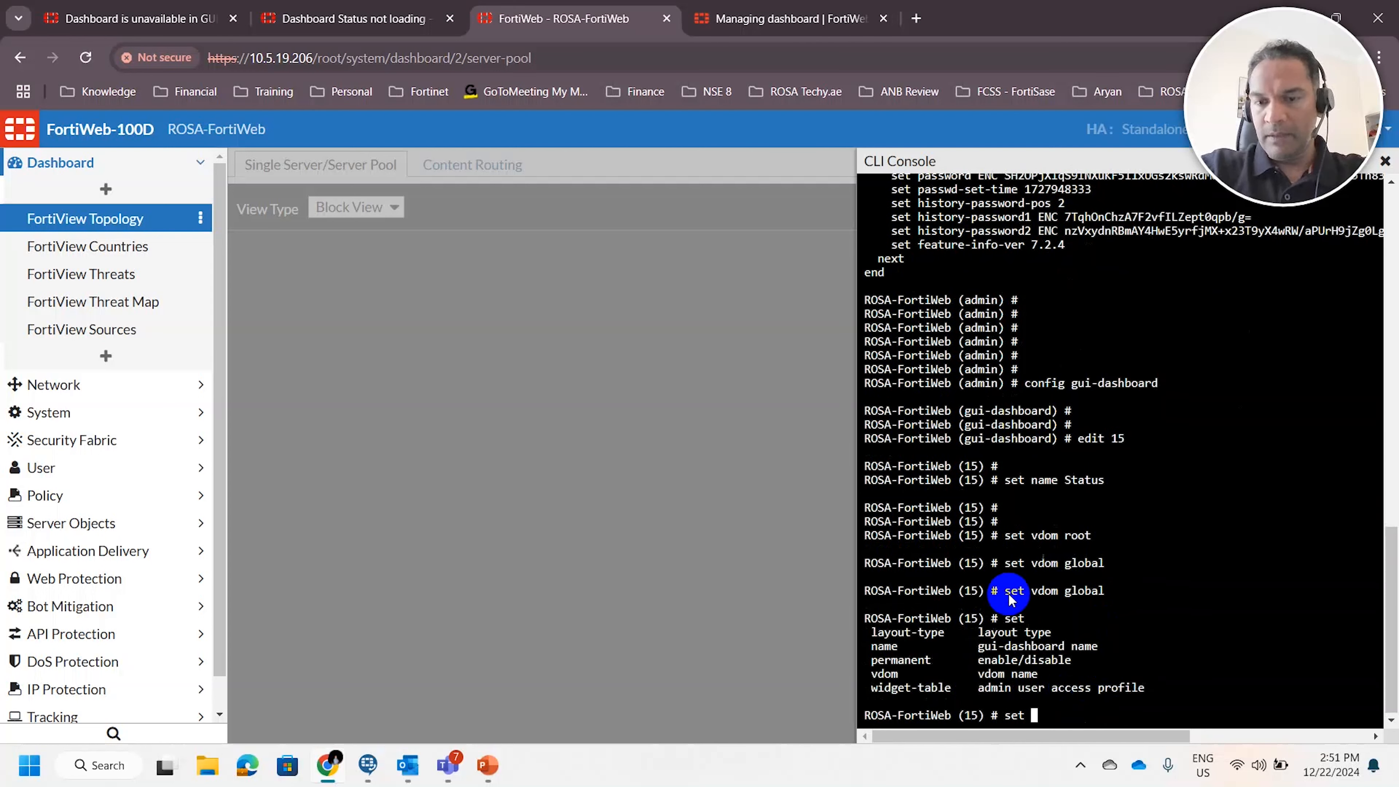
left_click_drag(872, 689, 951, 689)
left_click(1160, 645)
type("widget-table")
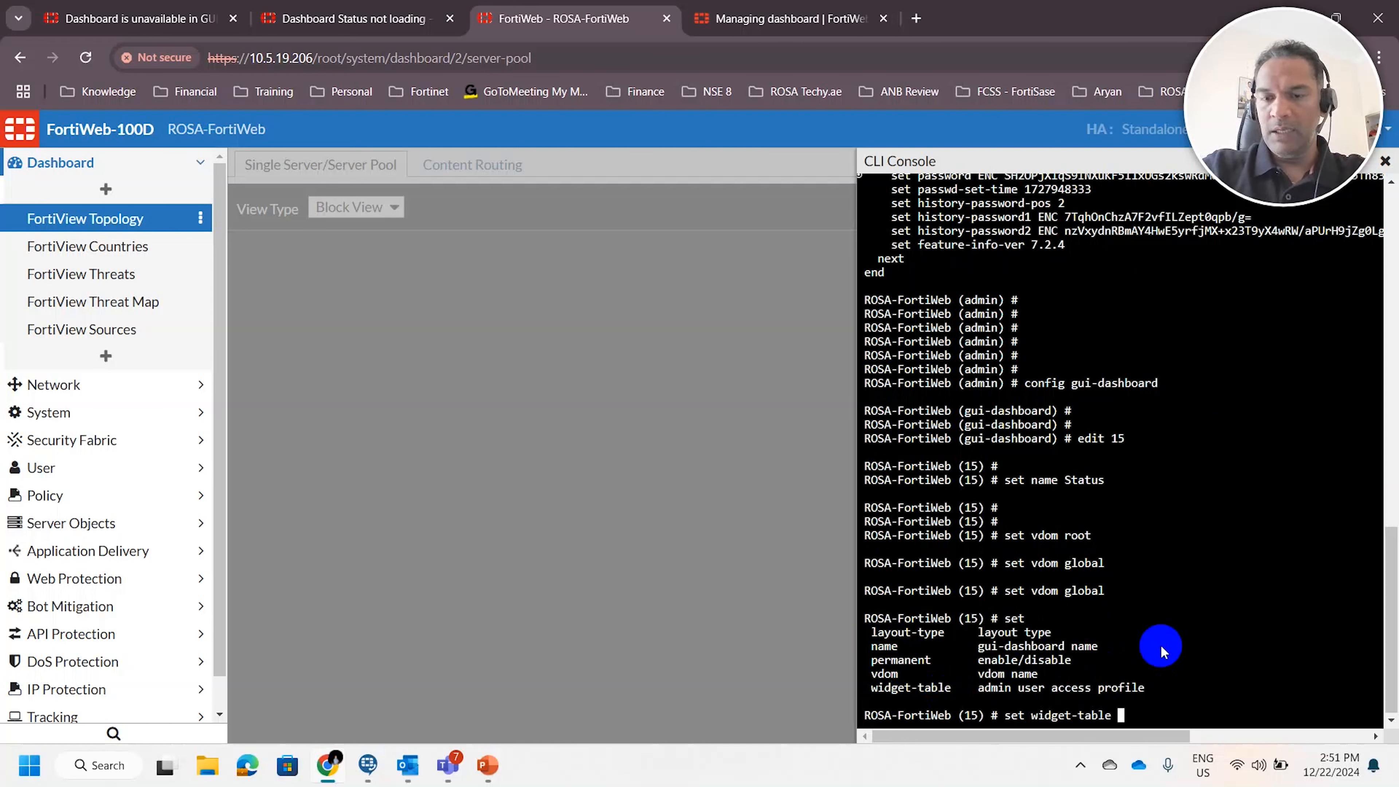
key("question")
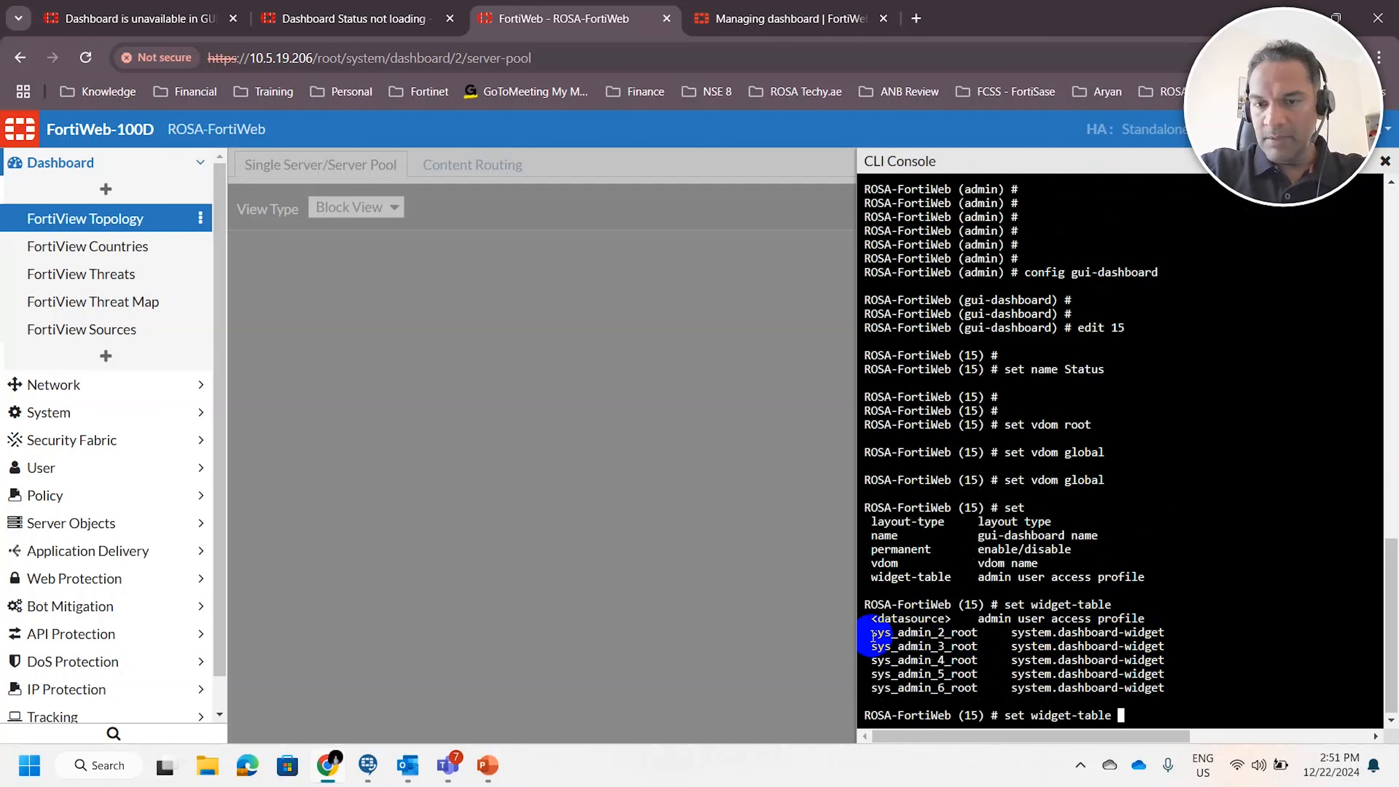
Set the widget-table of gui-dashboard entry 15 to sys_admin_2_root
left_click_drag(870, 633, 976, 637)
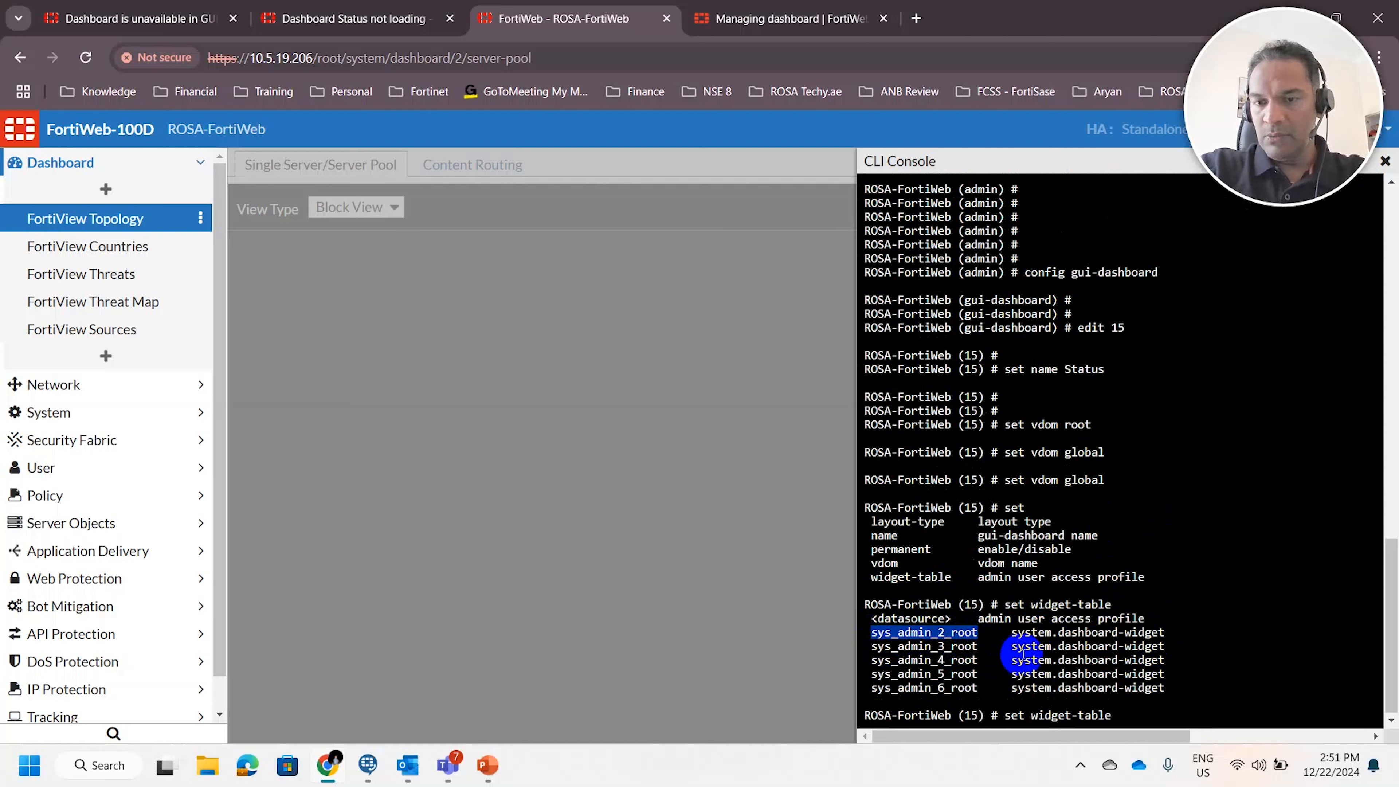
left_click(1222, 604)
right_click(1222, 604)
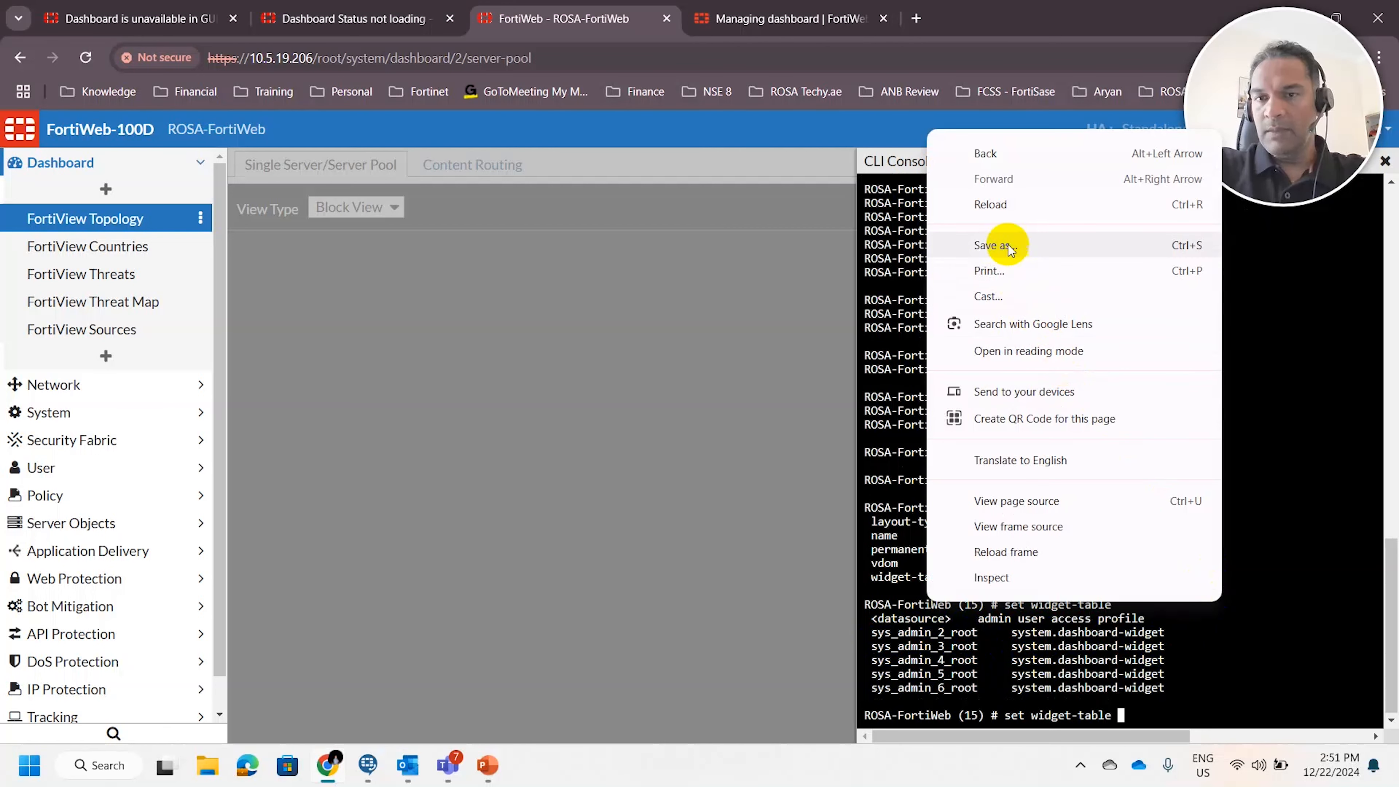
left_click(1283, 604)
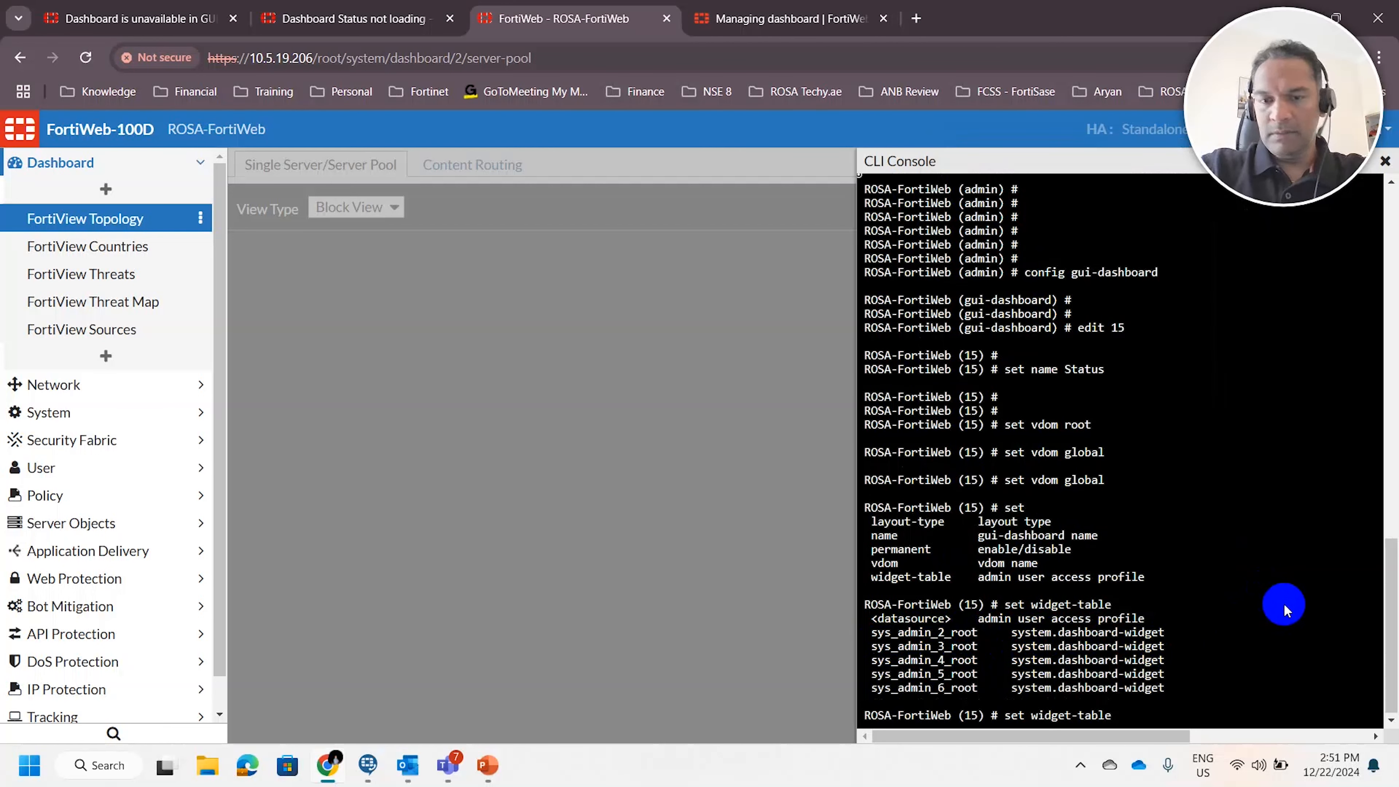
type("sys_admin_2_root")
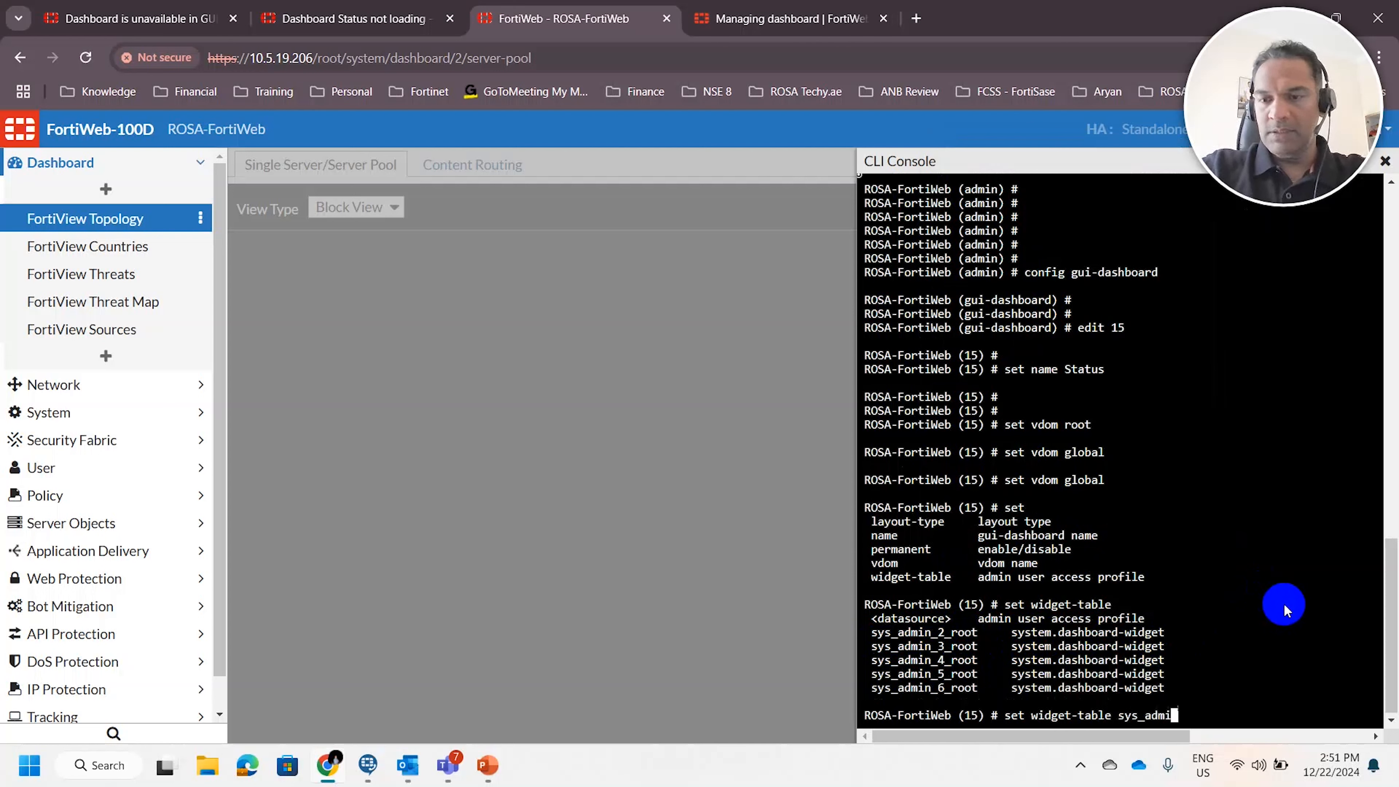
key("Return")
key("Return")
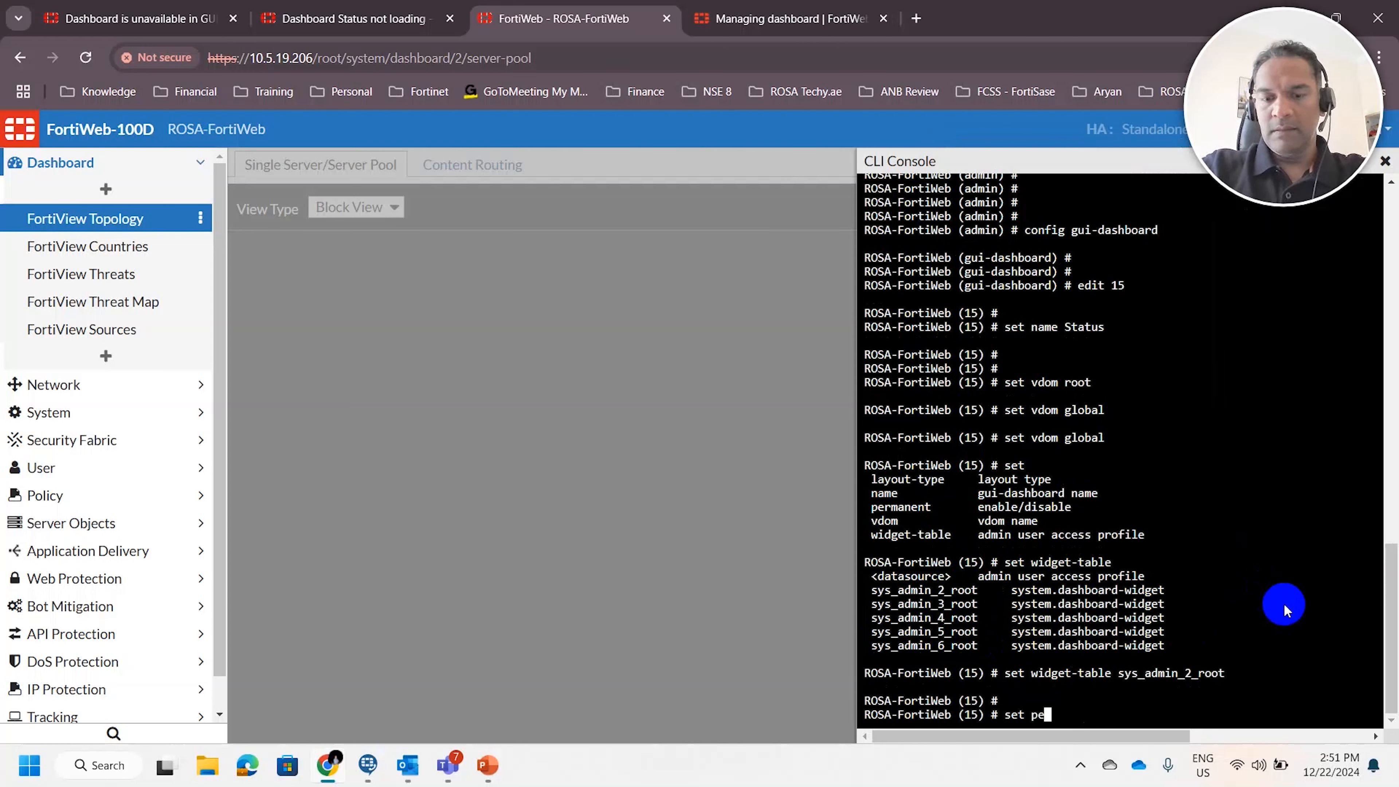
Enable the permanent setting of gui-dashboard entry 15 and save the entry with end
type("set permanent enable")
key("Return")
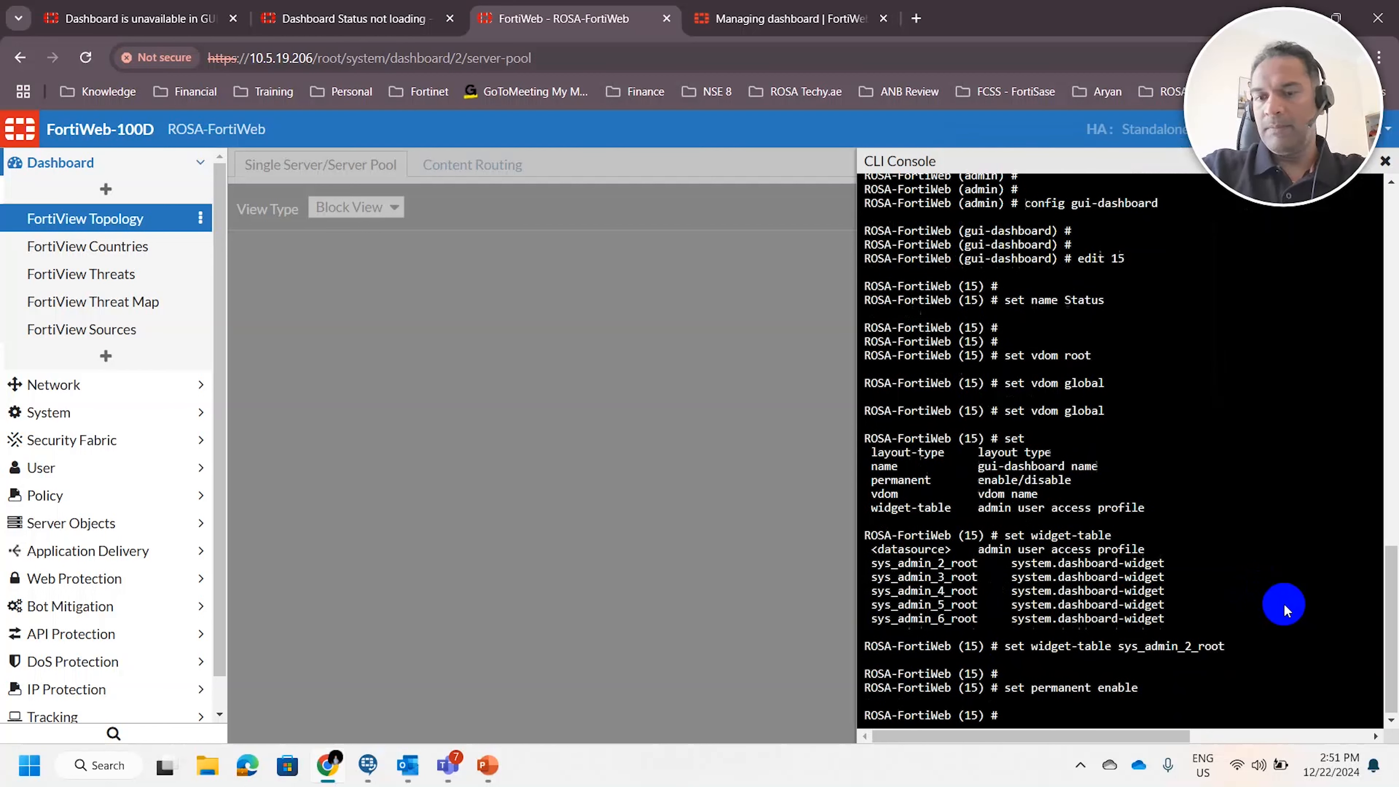
key("Return")
type("end")
key("Return")
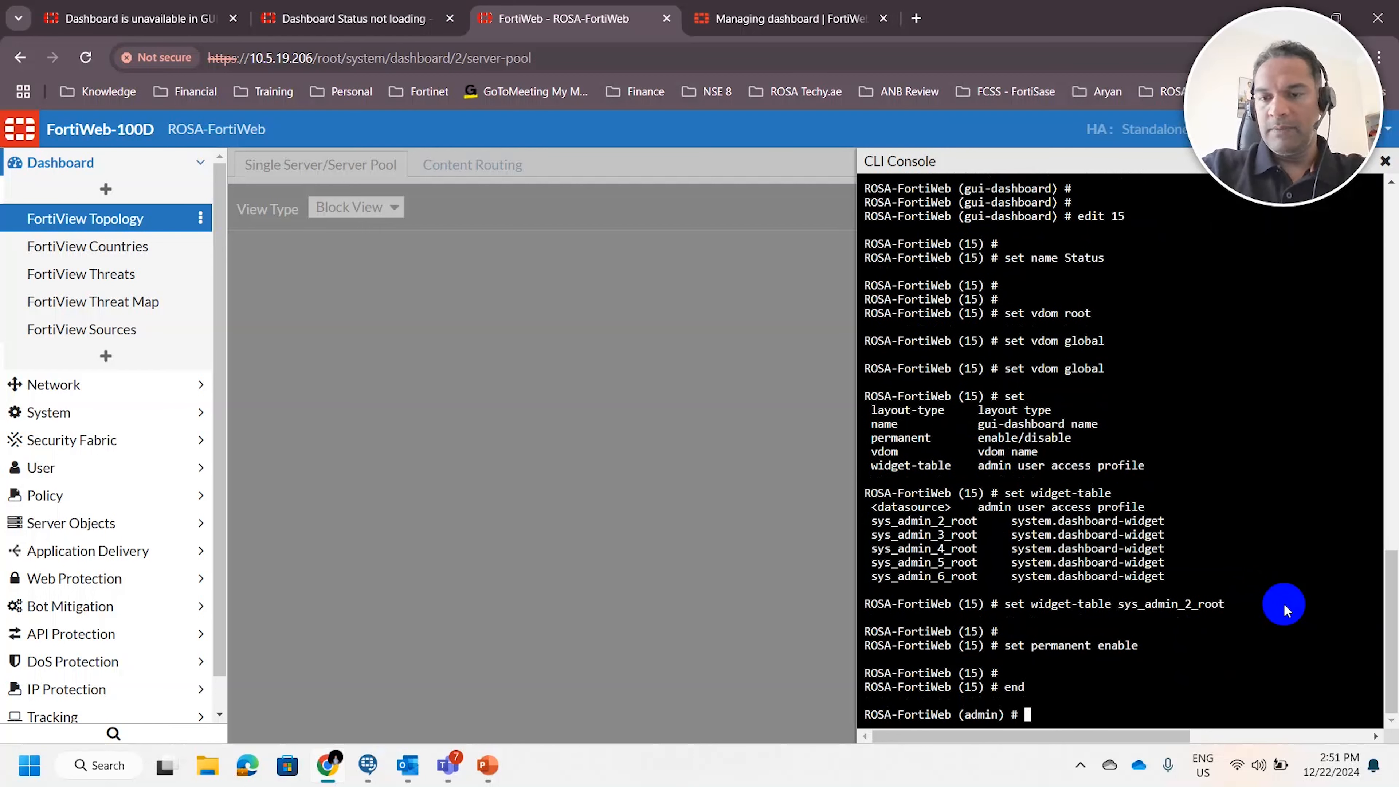
Save and leave the admin account configuration with end, going back to the base CLI prompt
key("Return")
key("Return")
key("Return")
type("end")
key("Return")
key("Return")
key("Return")
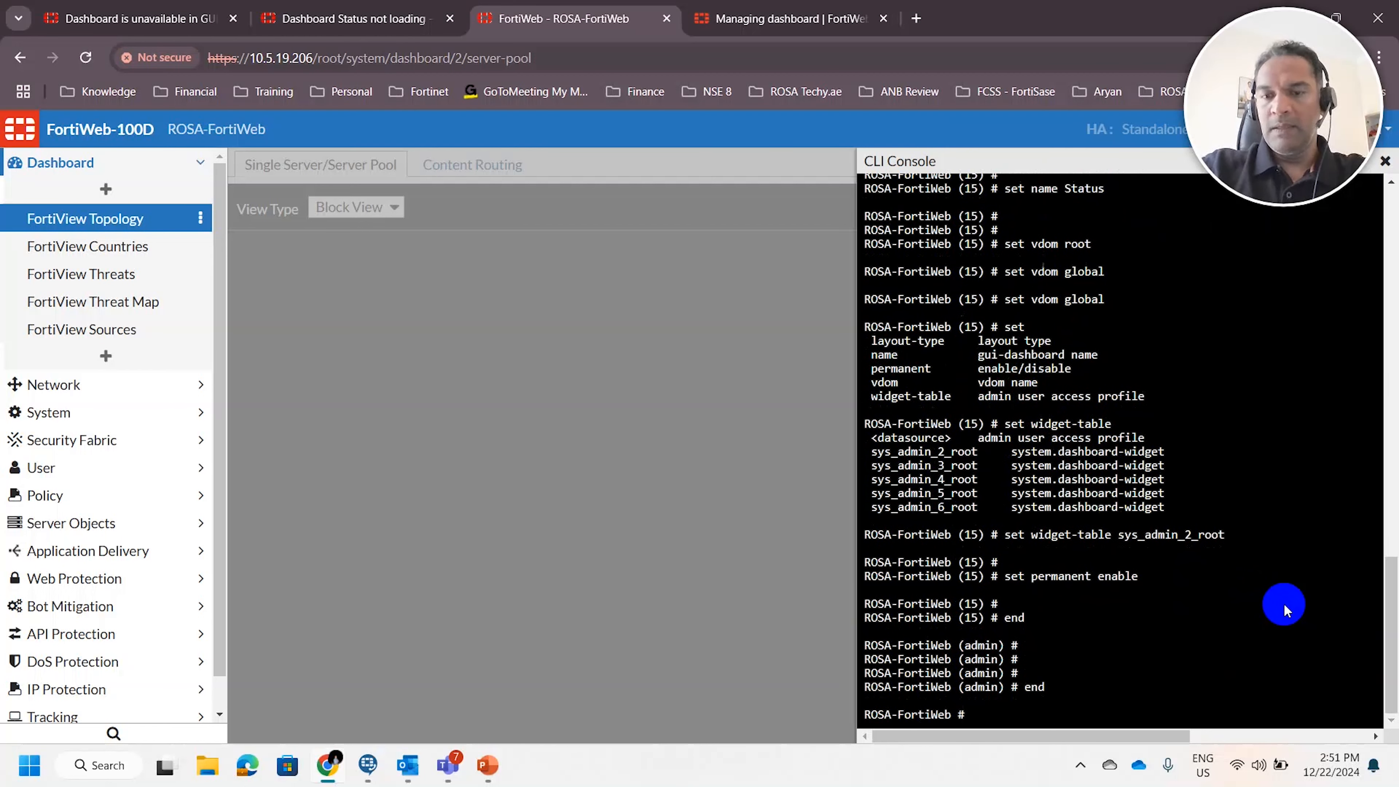
key("Return")
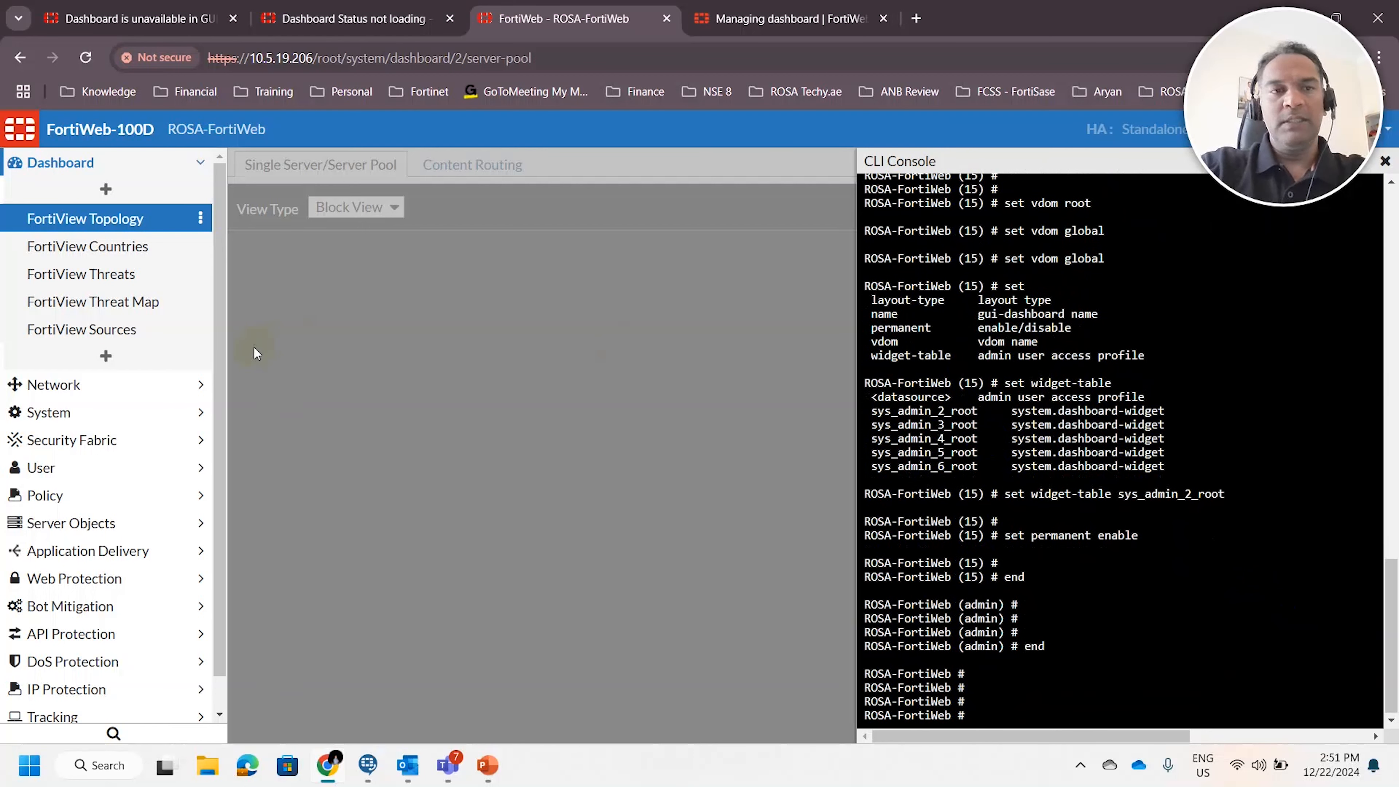
Reload the FortiWeb GUI from its base address 10.5.19.206 and check the Dashboard section for a Status entry
left_click(426, 59)
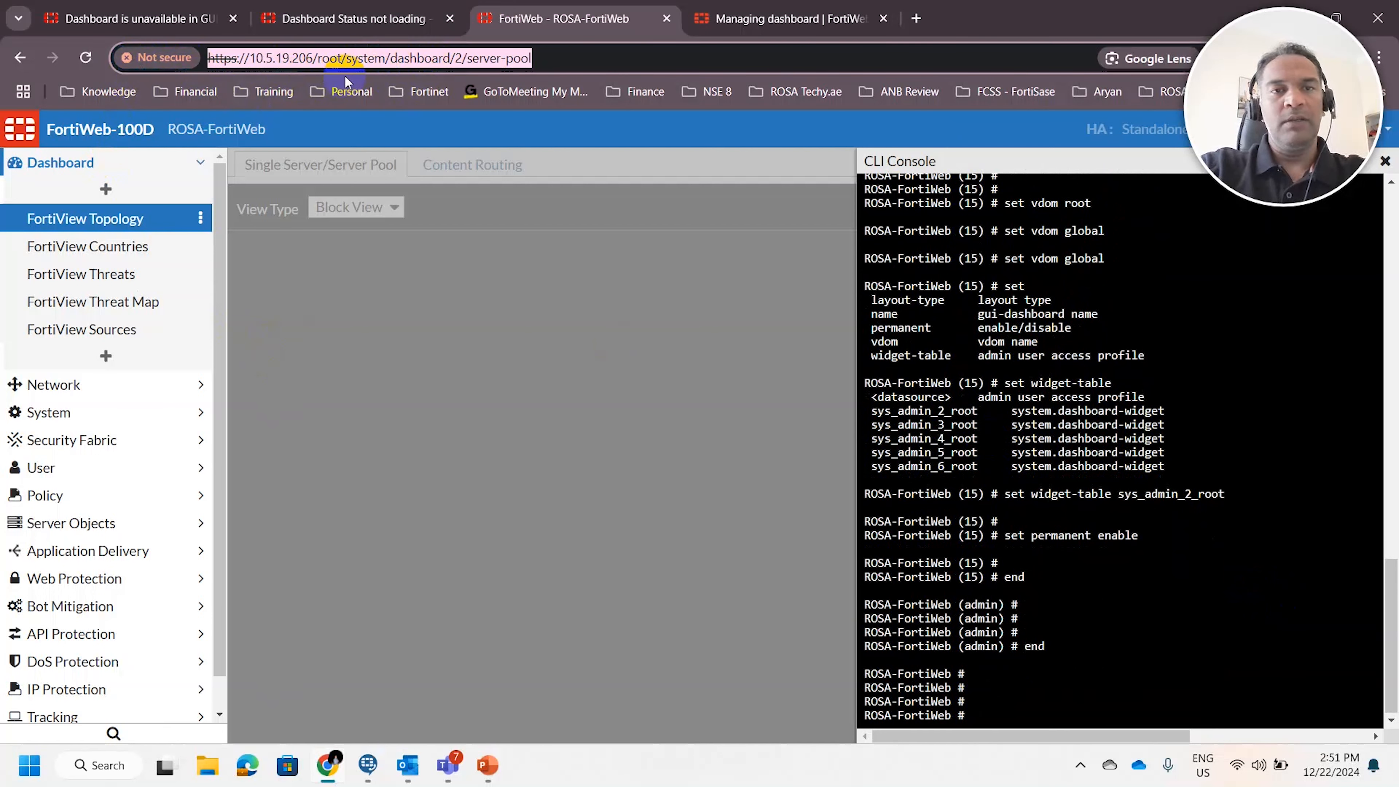
left_click(341, 61)
left_click_drag(318, 59, 586, 72)
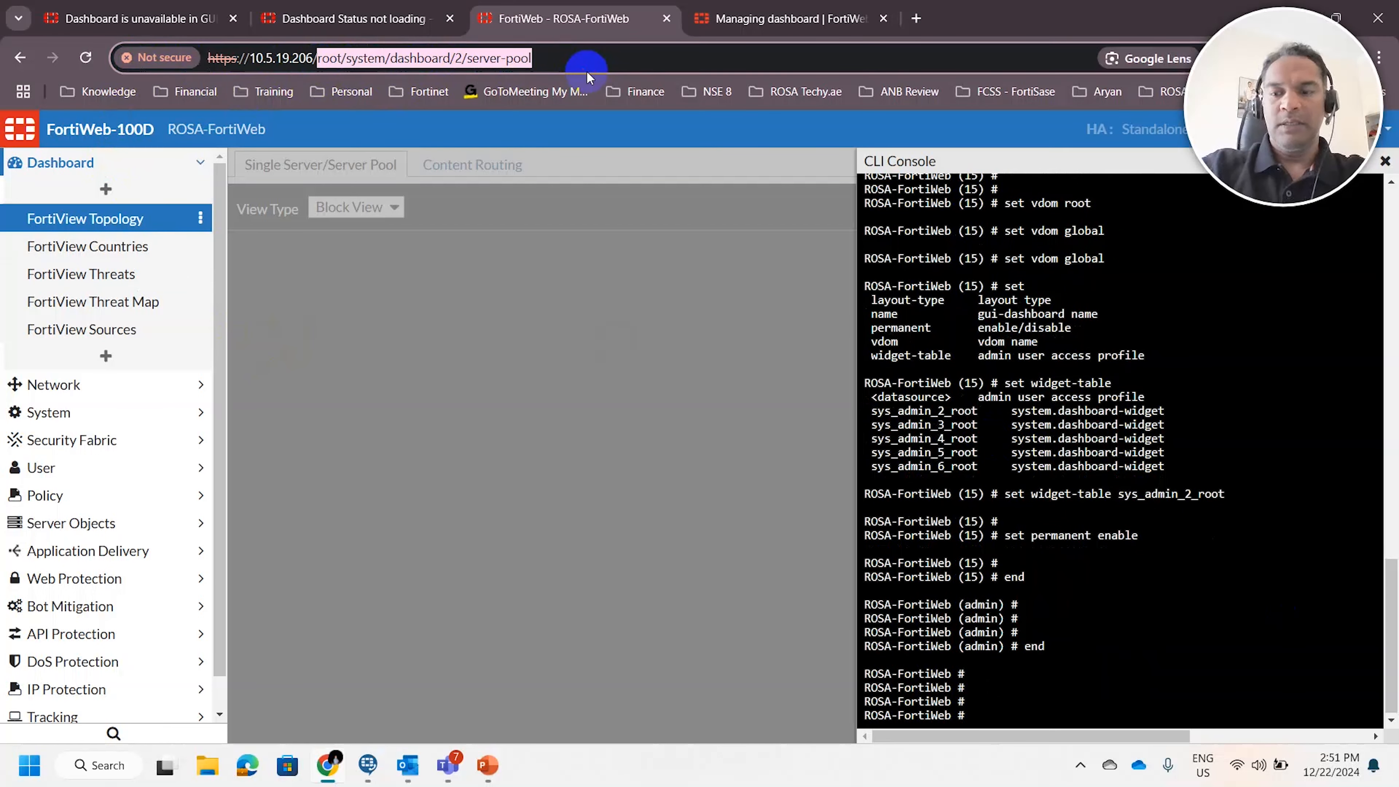
key("BackSpace")
key("Return")
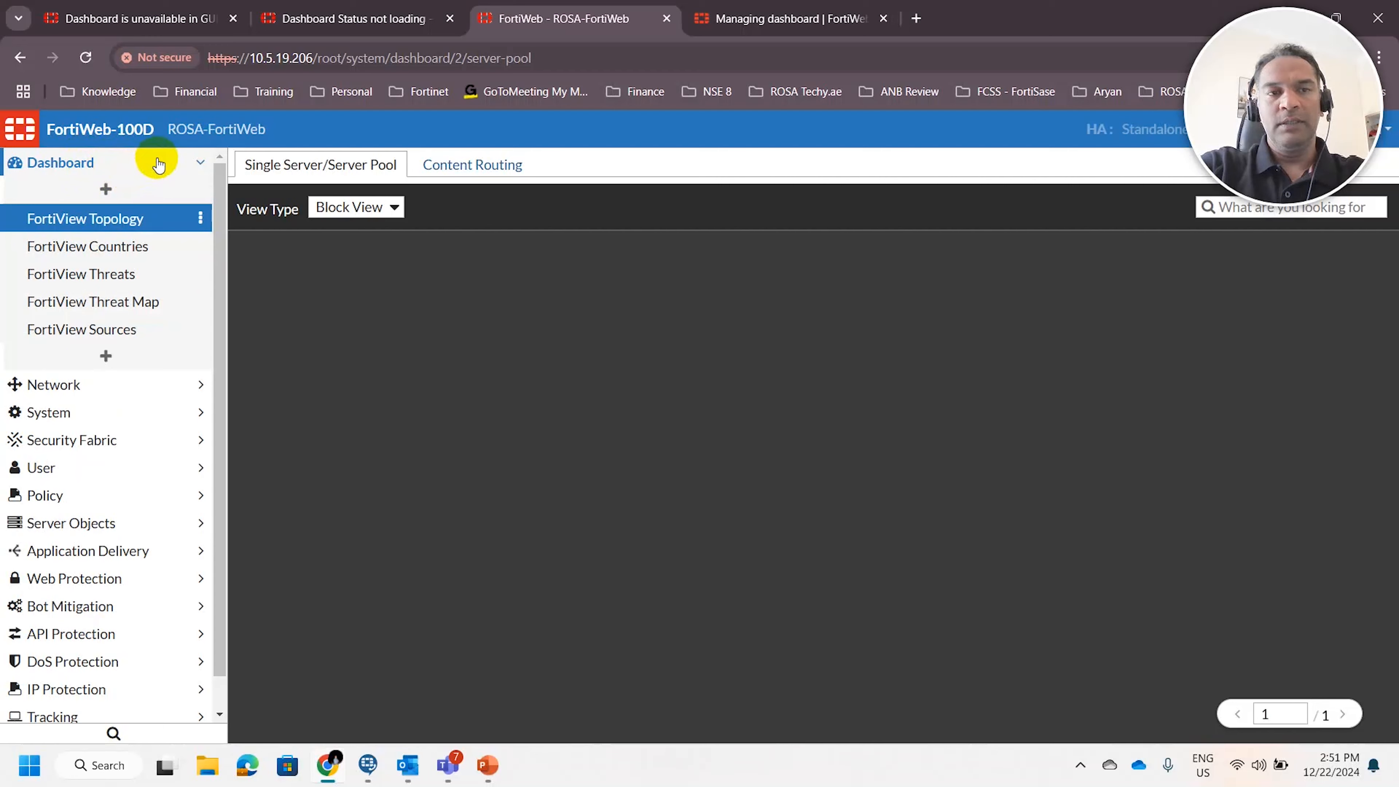
left_click(157, 163)
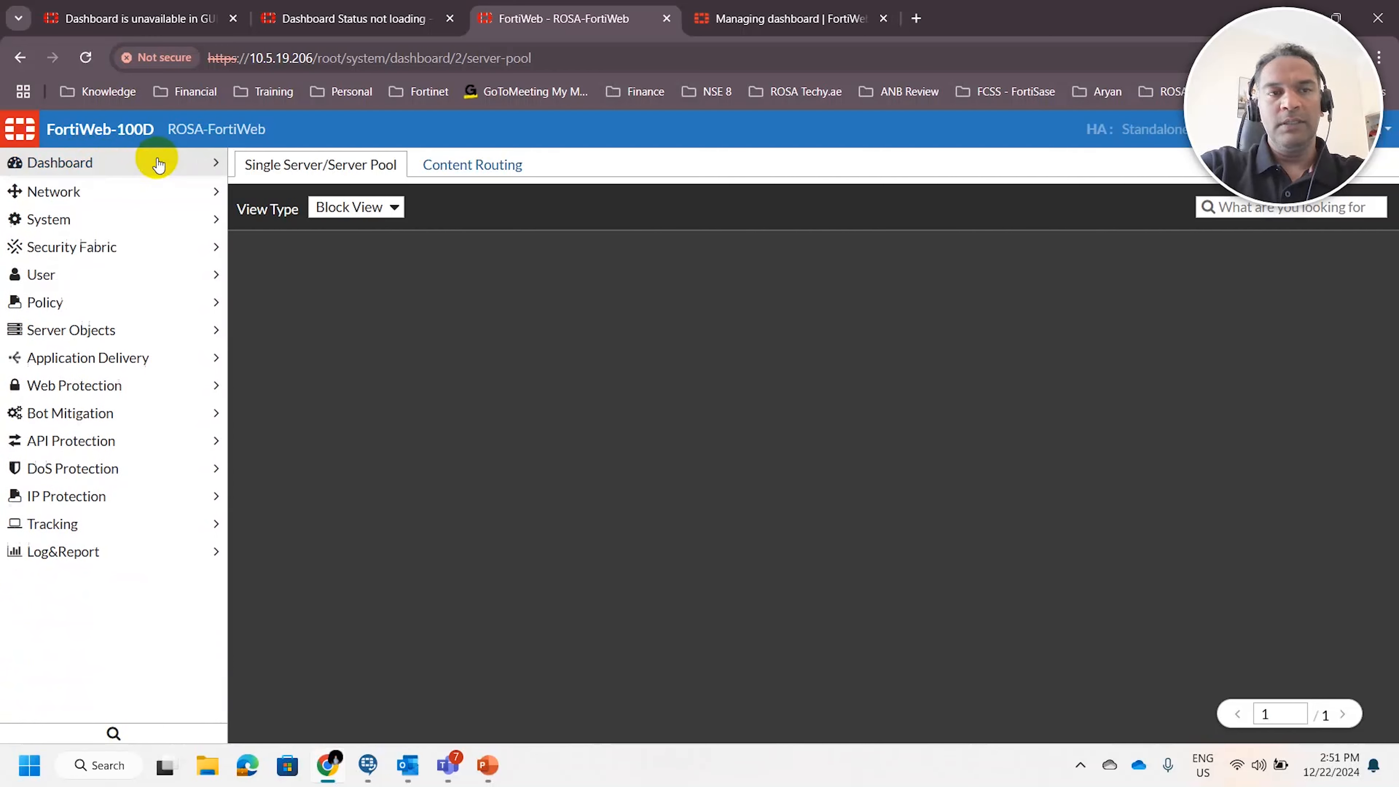
left_click(154, 161)
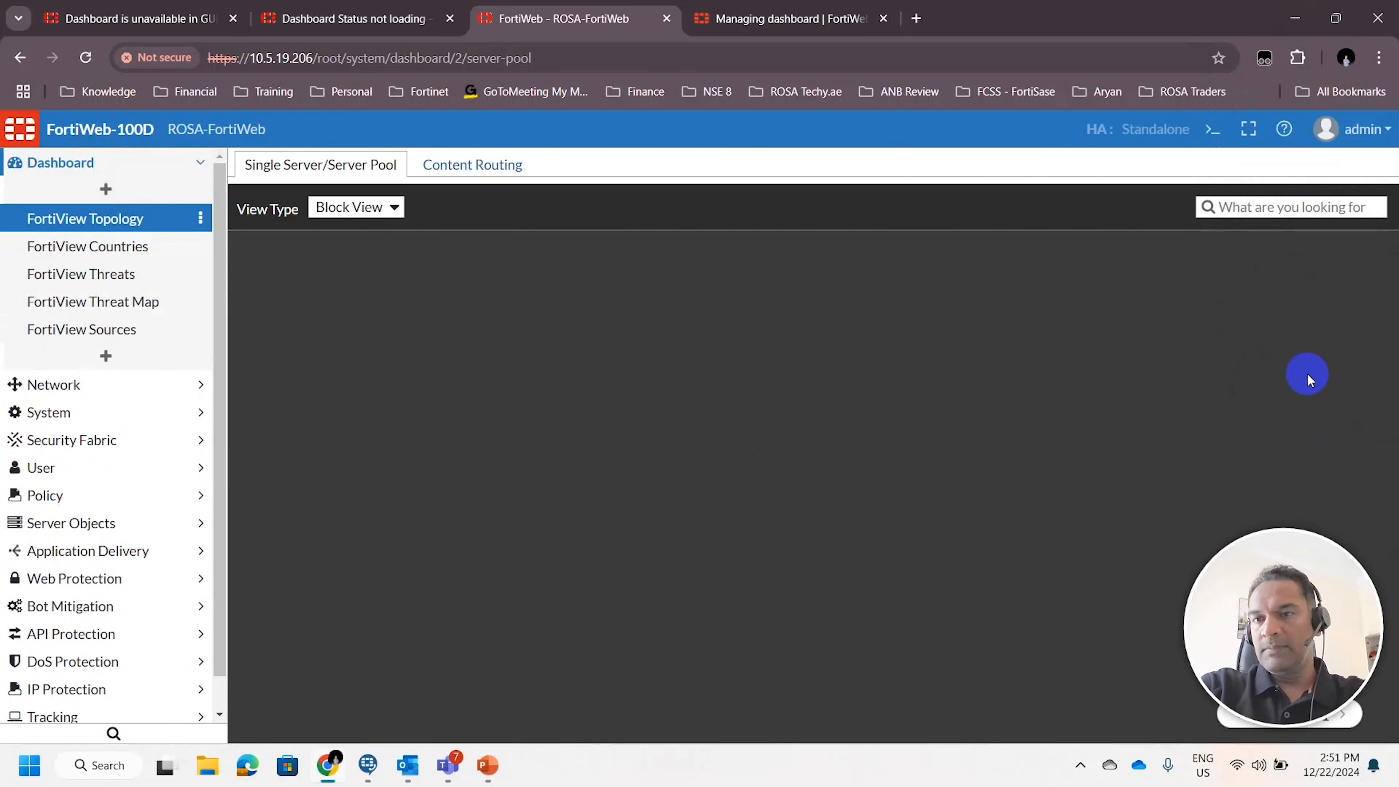
Open the CLI console again and connect a new session
left_click(1213, 130)
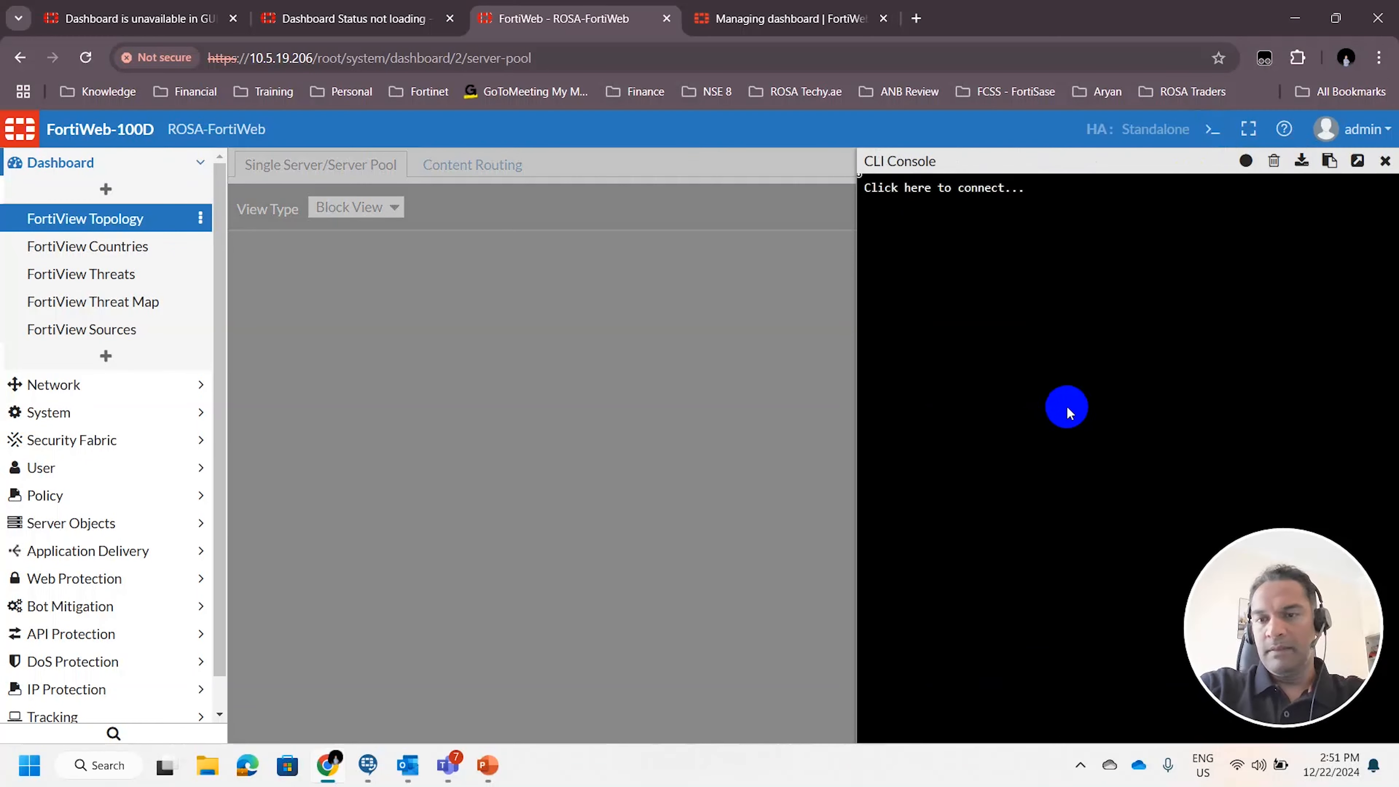
left_click(1067, 412)
key("Return")
key("Return")
key("Return")
key("Return")
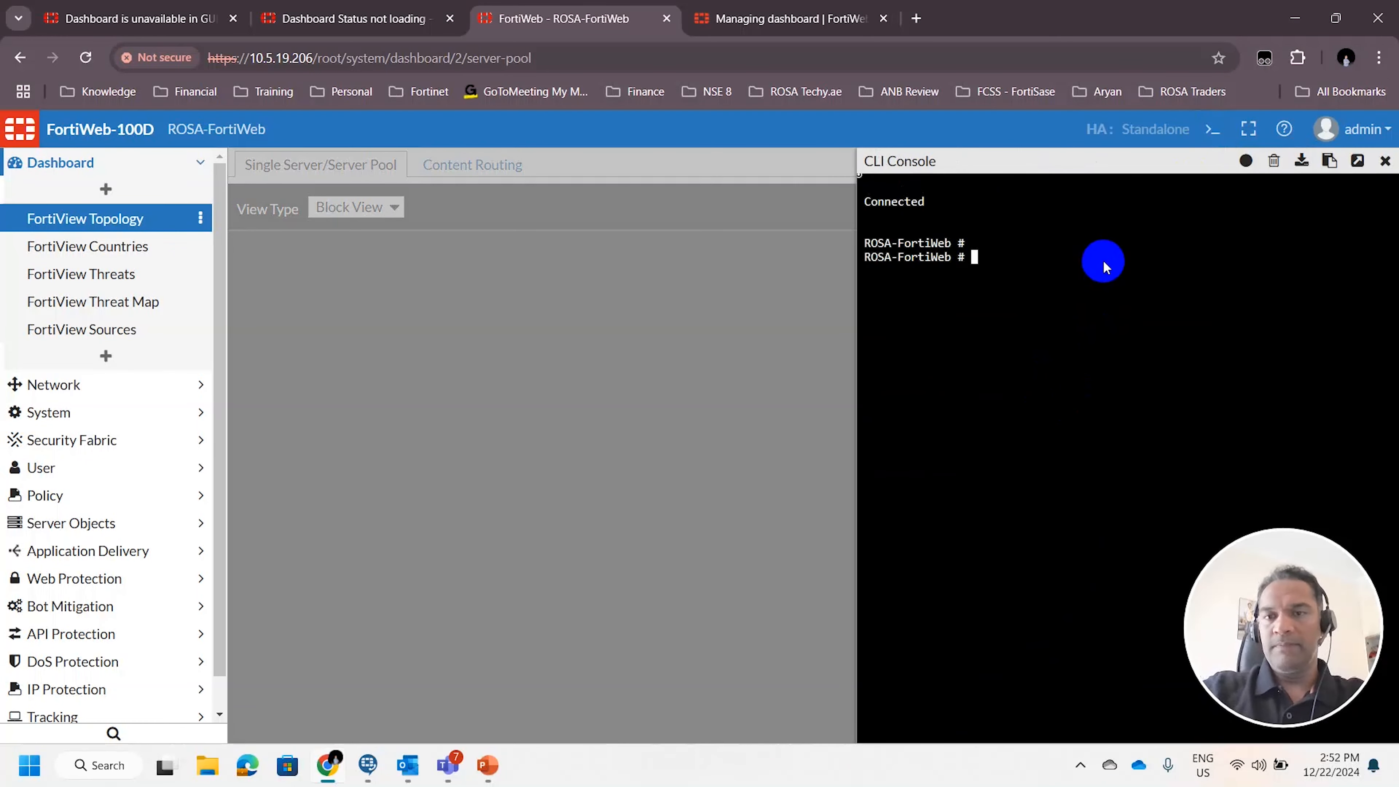
Enter the admin account's gui-dashboard configuration with config system admin, edit admin and config gui-dashboard, and show its entries
type("config system admin-certificate")
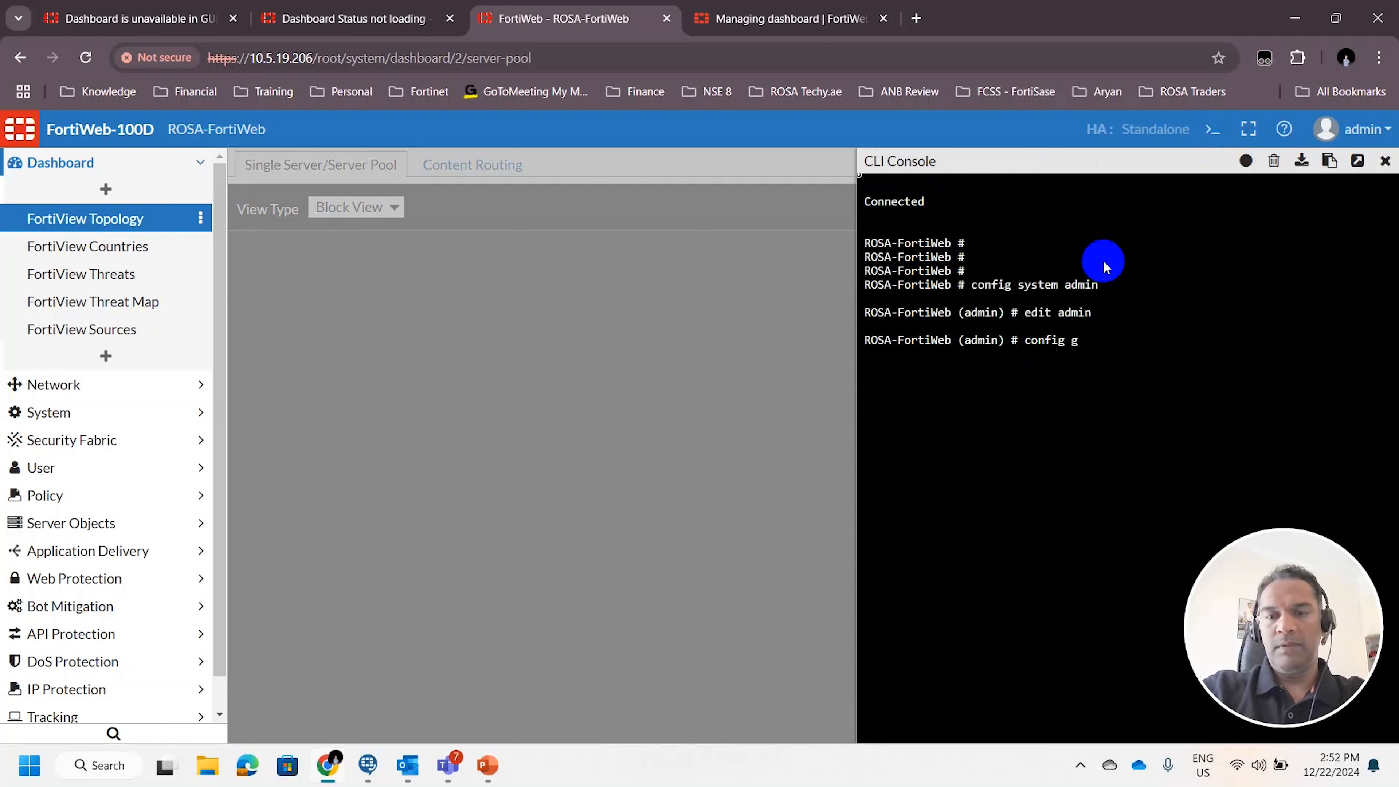
type("d?")
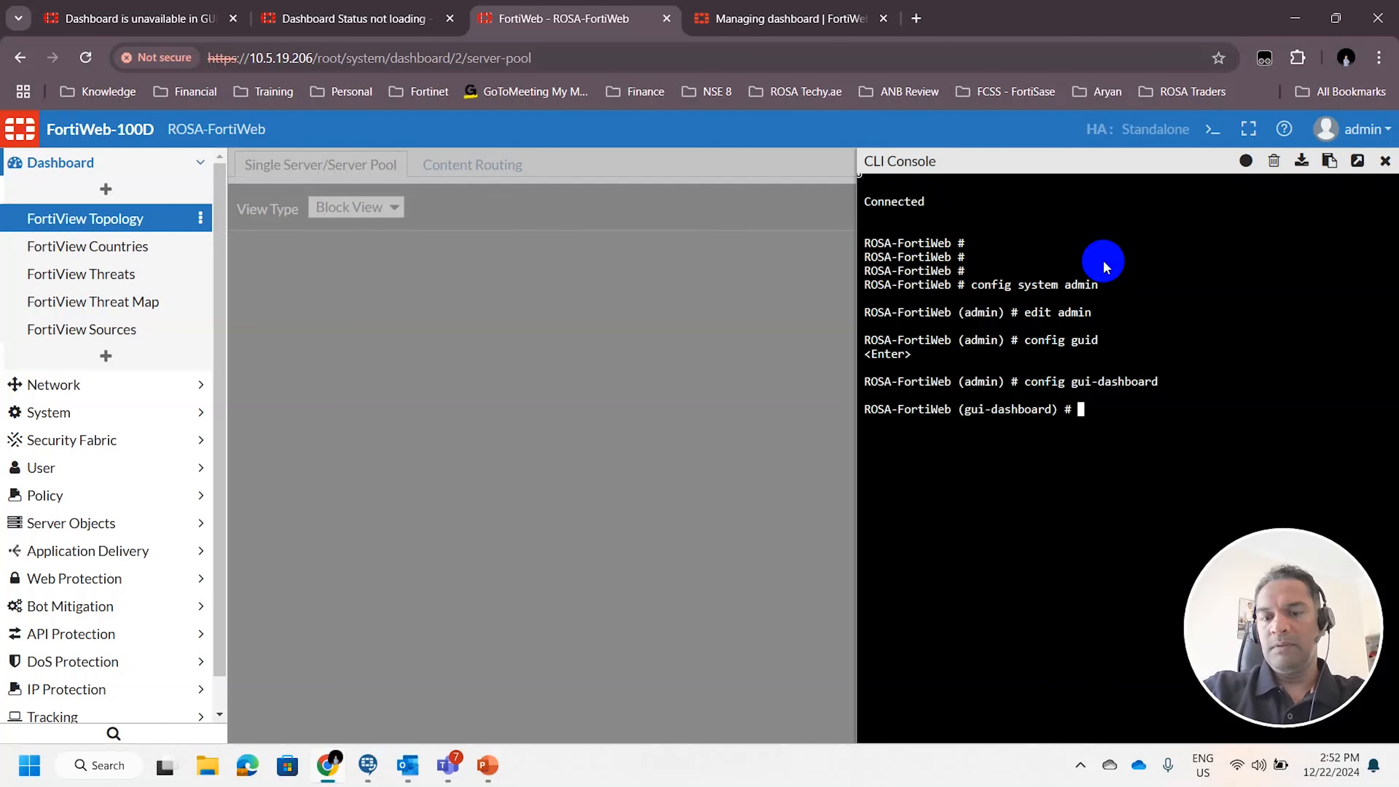
key("Return")
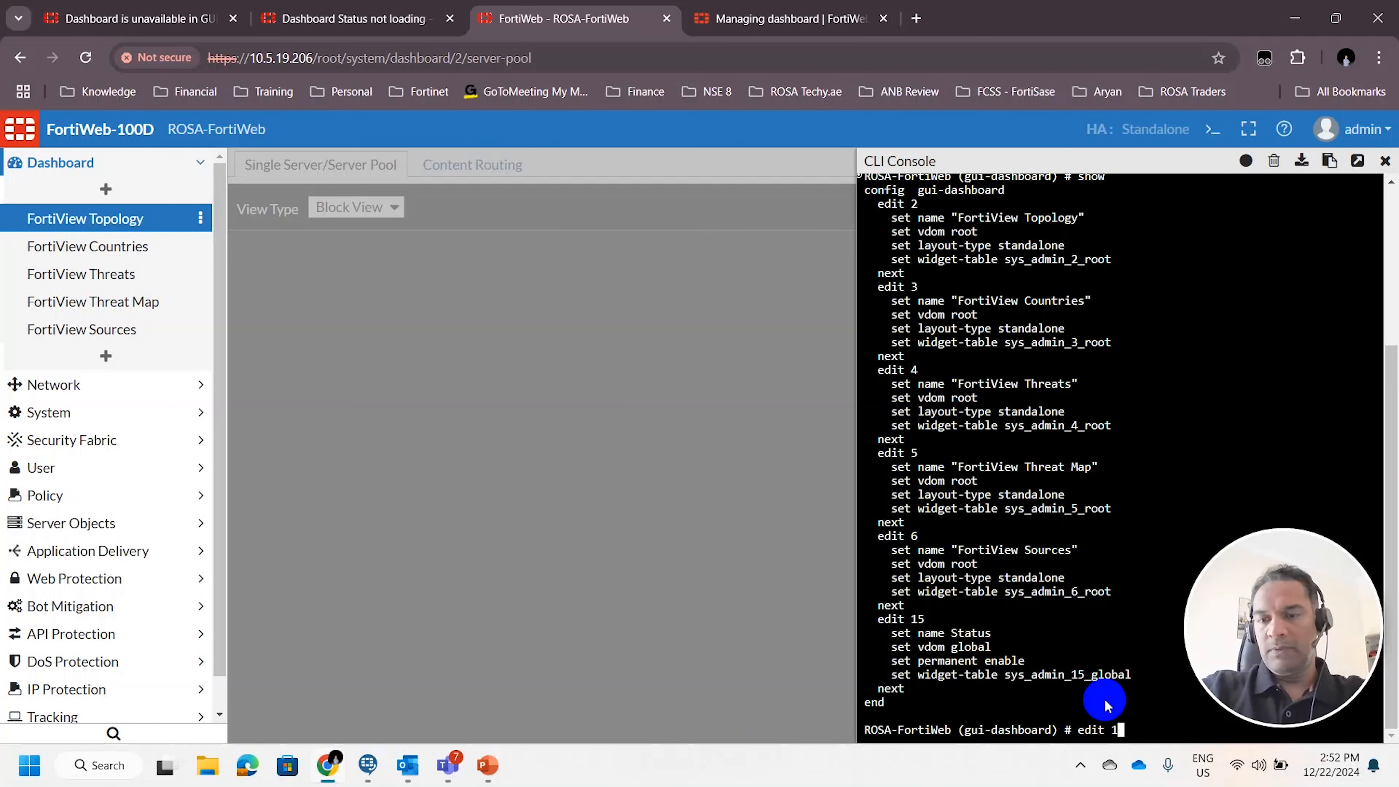
Edit gui-dashboard entry 15, set its vdom to root and save it with end
type("5")
key("Return")
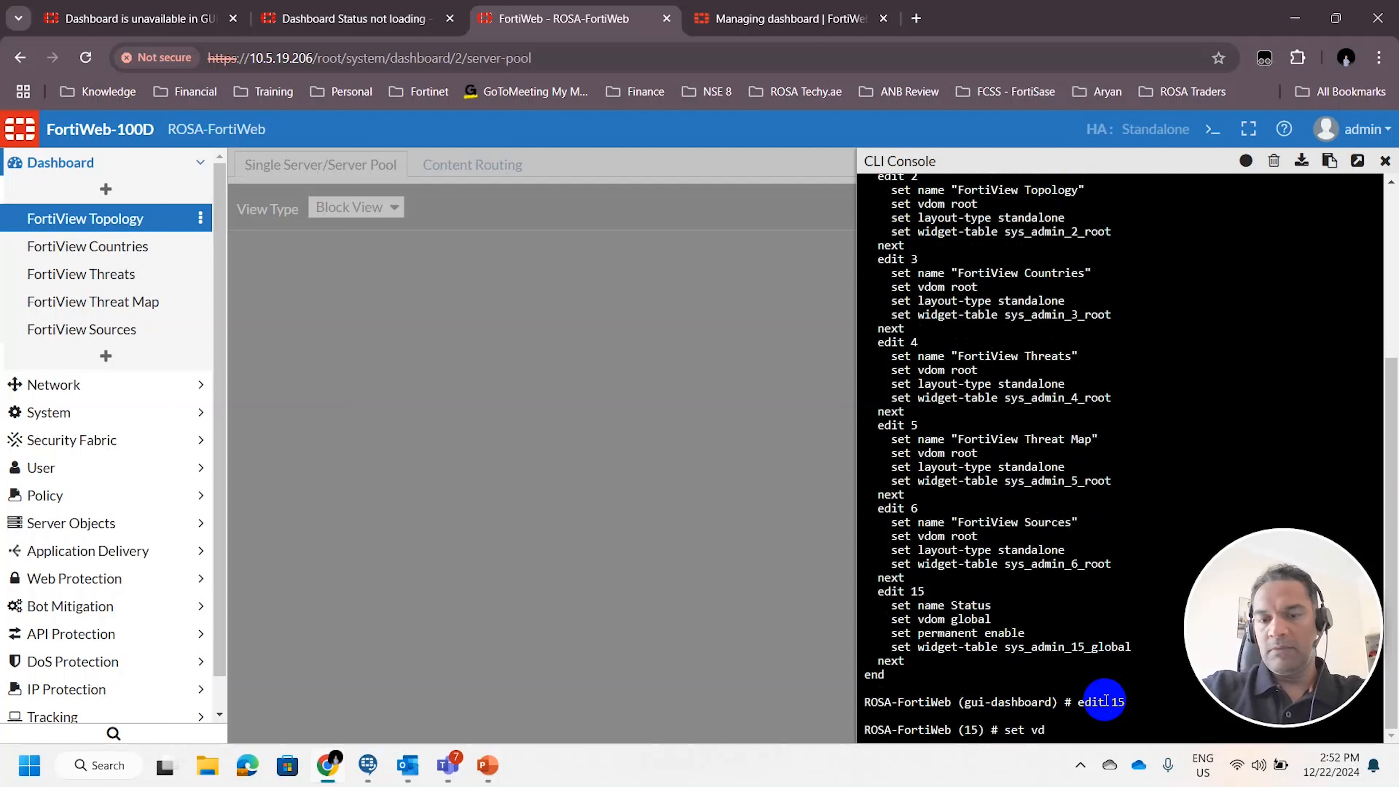
type("set vdom root")
key("Return")
key("Return")
key("Return")
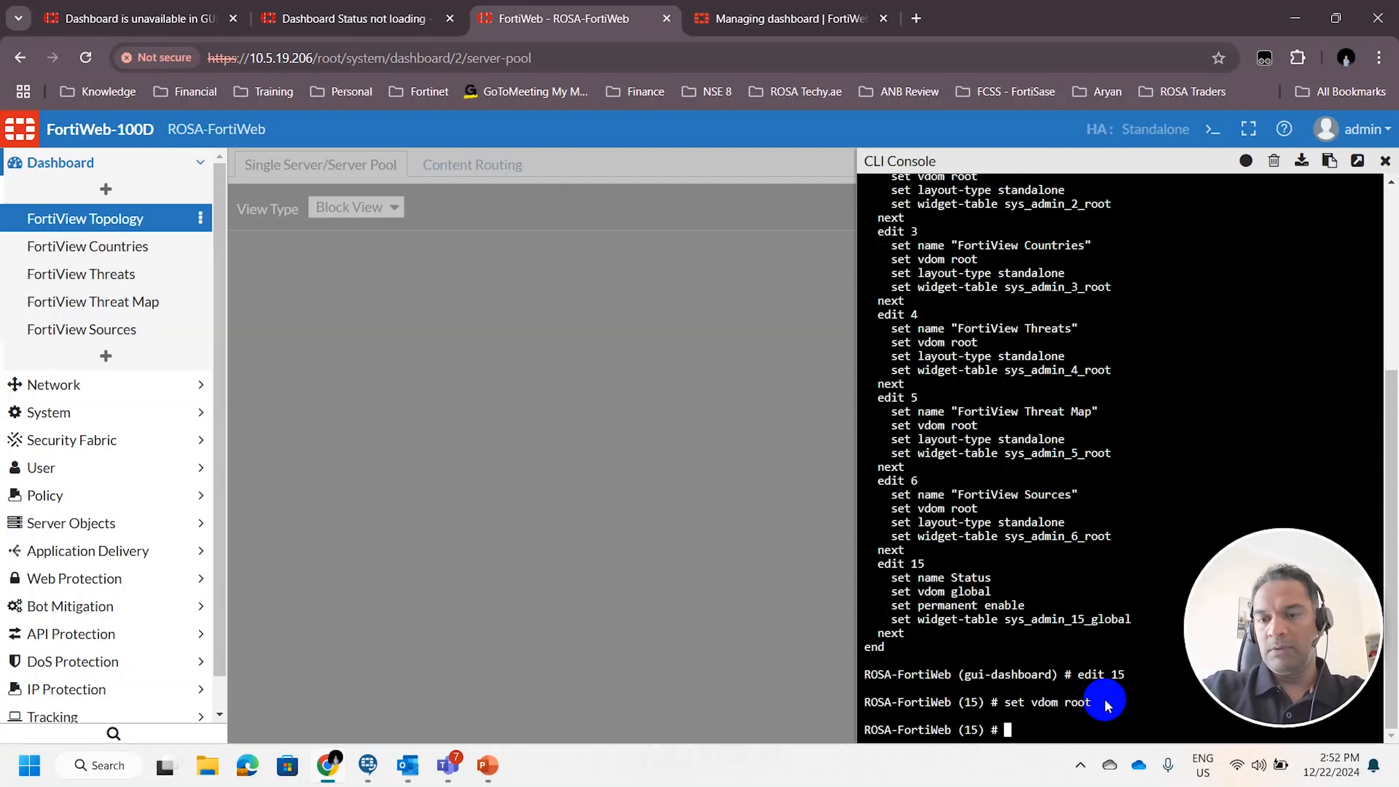
type("end")
key("Return")
key("Return")
key("Return")
key("Return")
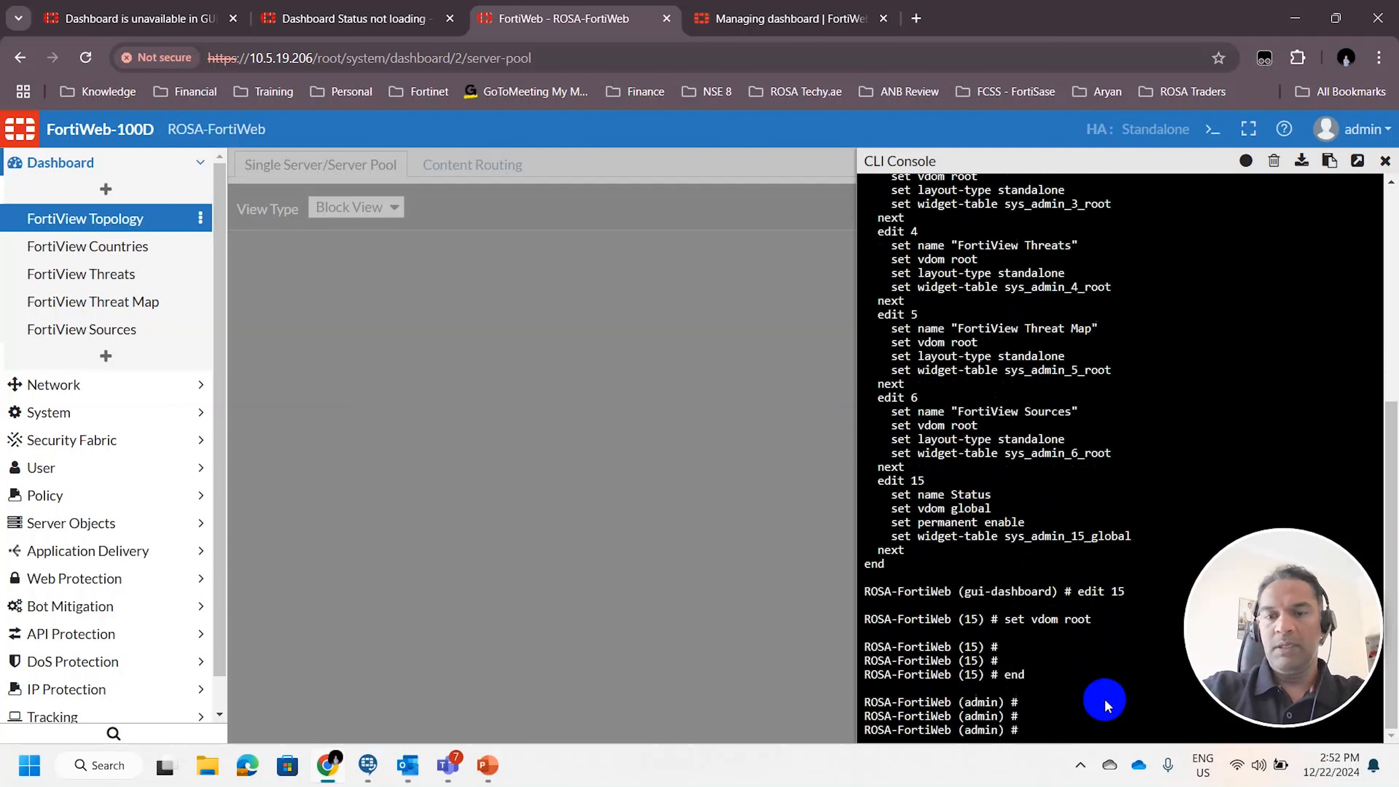
Reload the FortiWeb page and open the Status dashboard
left_click(83, 60)
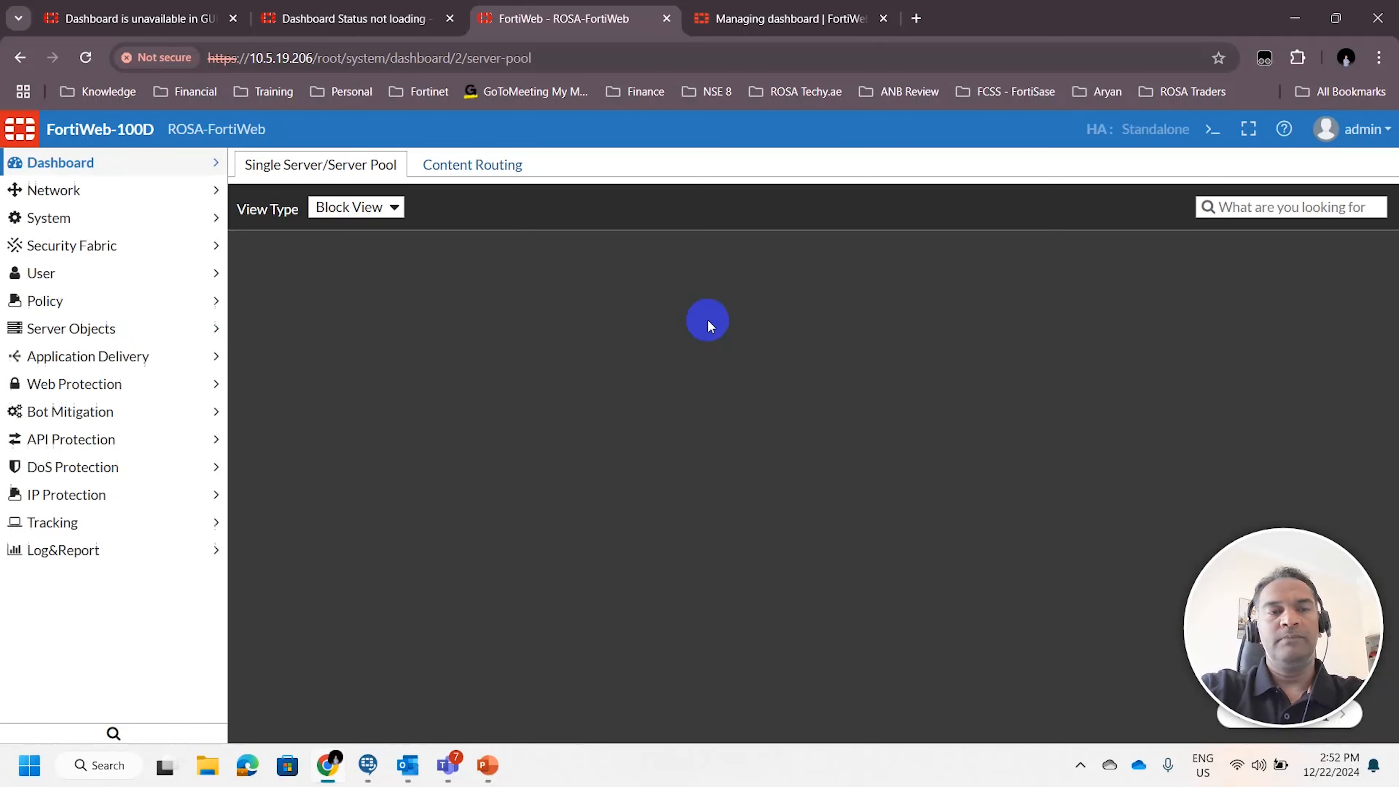
left_click(47, 188)
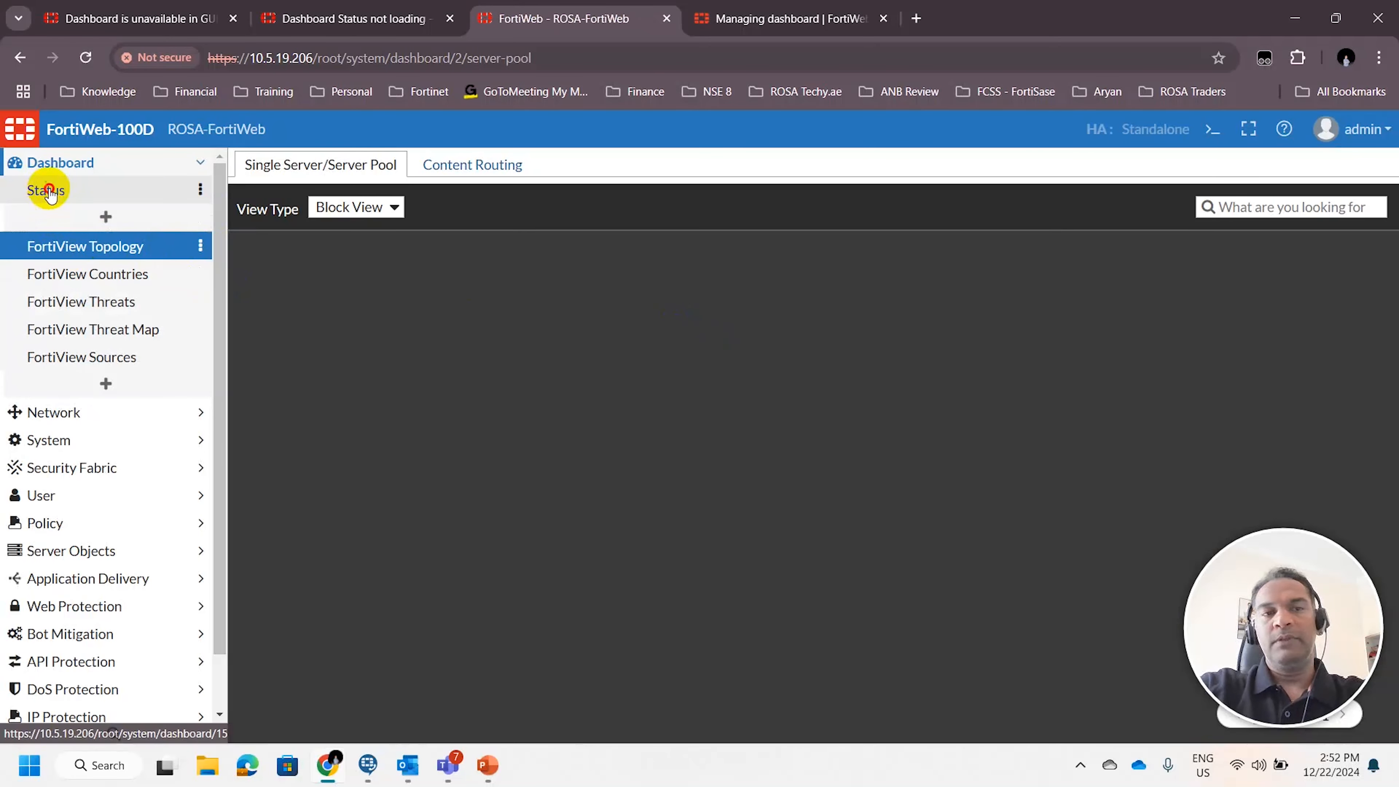
left_click(55, 198)
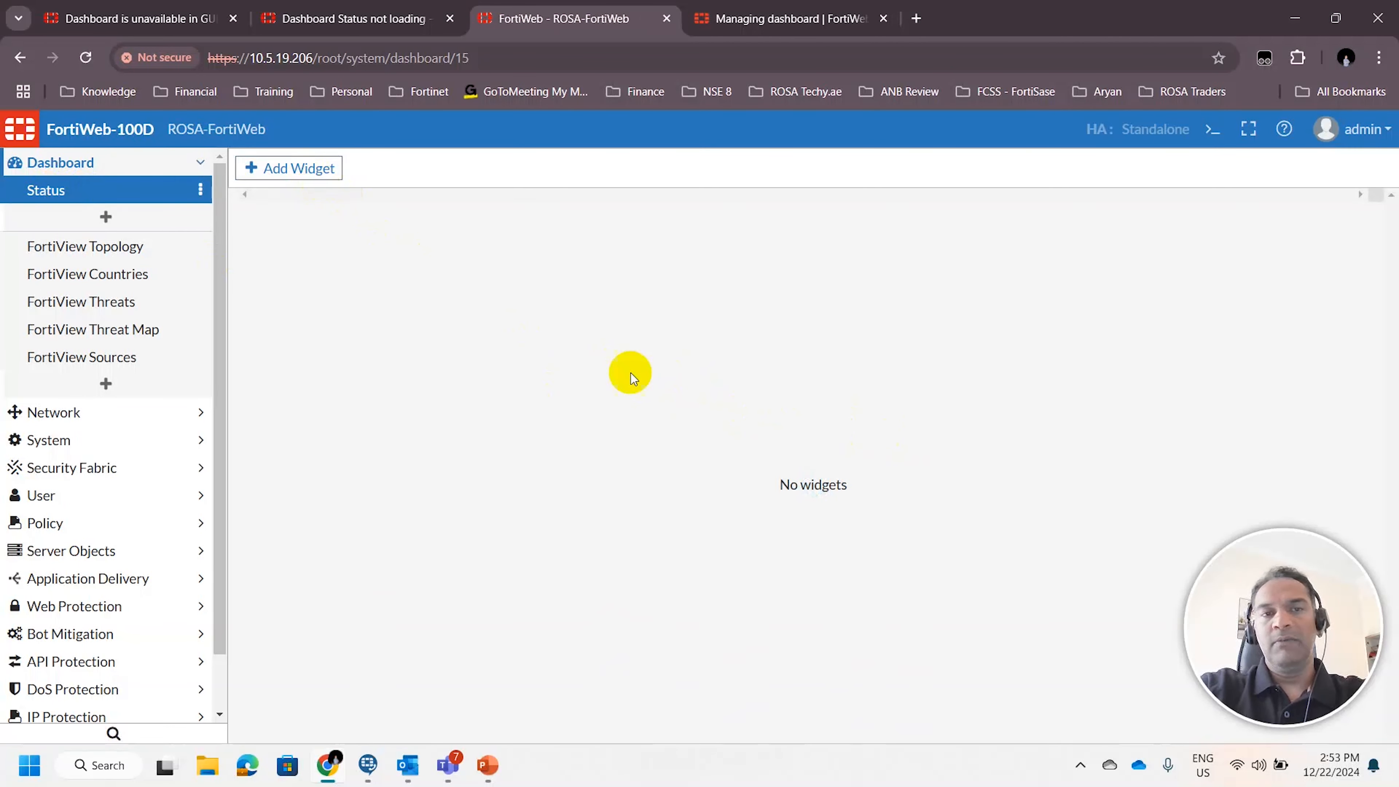
Add the System Information, Licenses and Operation widgets to the Status dashboard
left_click(282, 168)
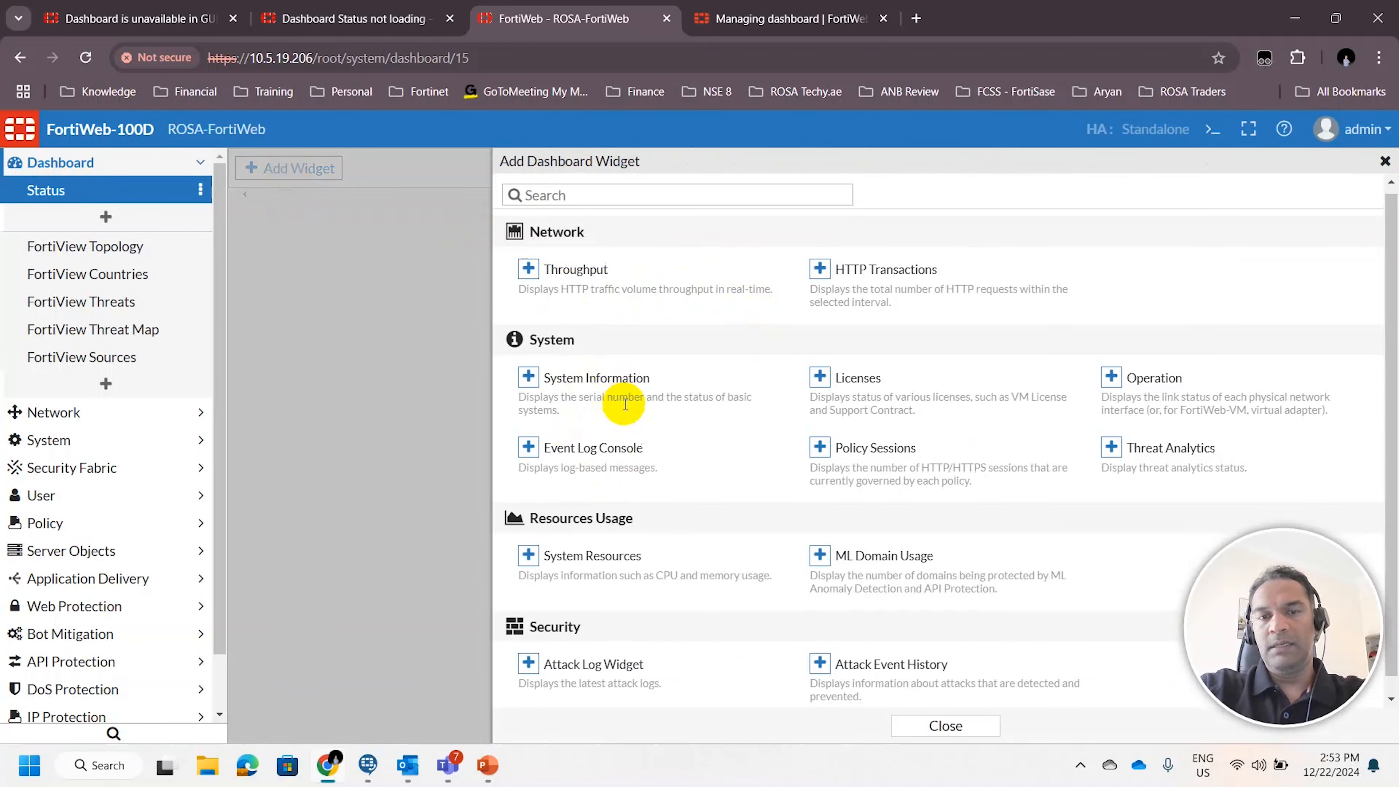
scroll(625, 404, "down", 1)
left_click(539, 362)
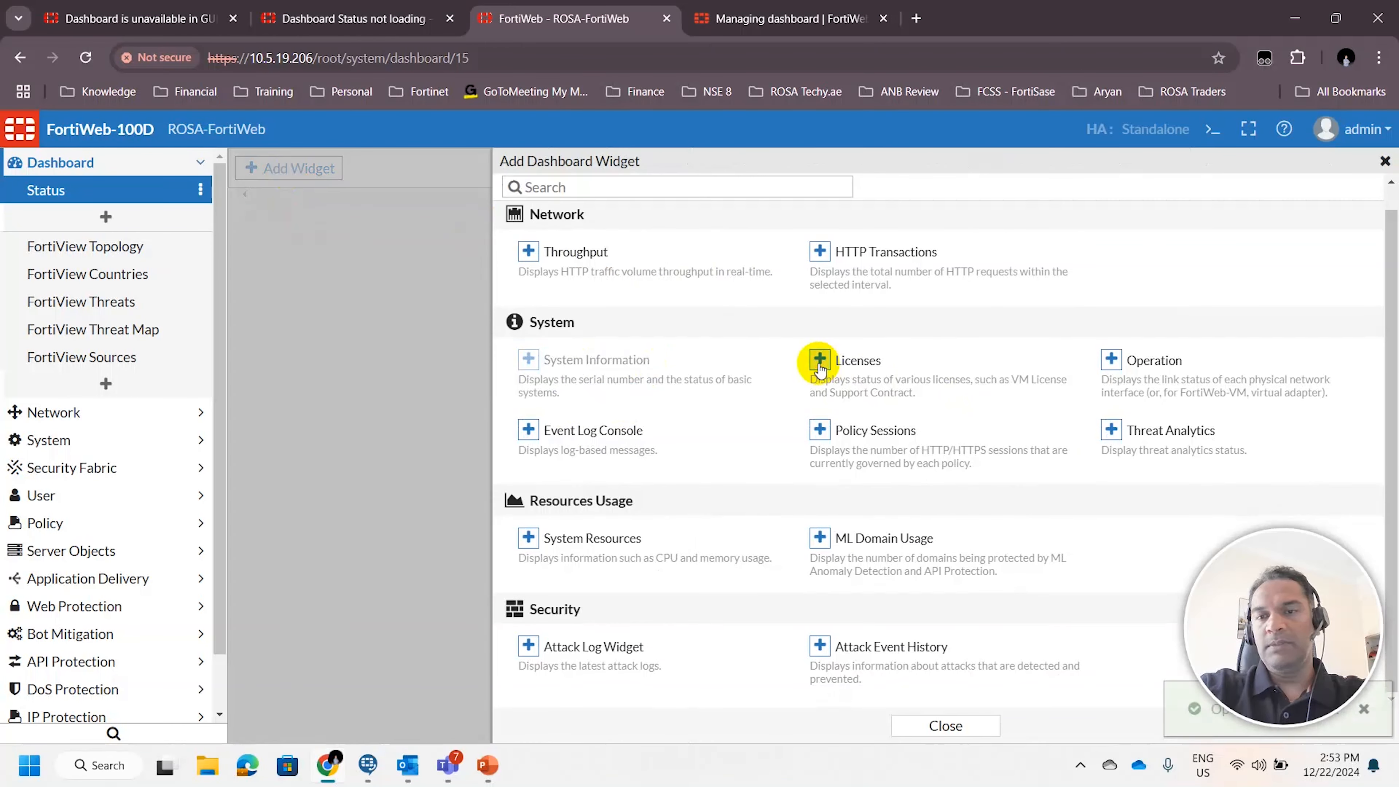
left_click(1130, 362)
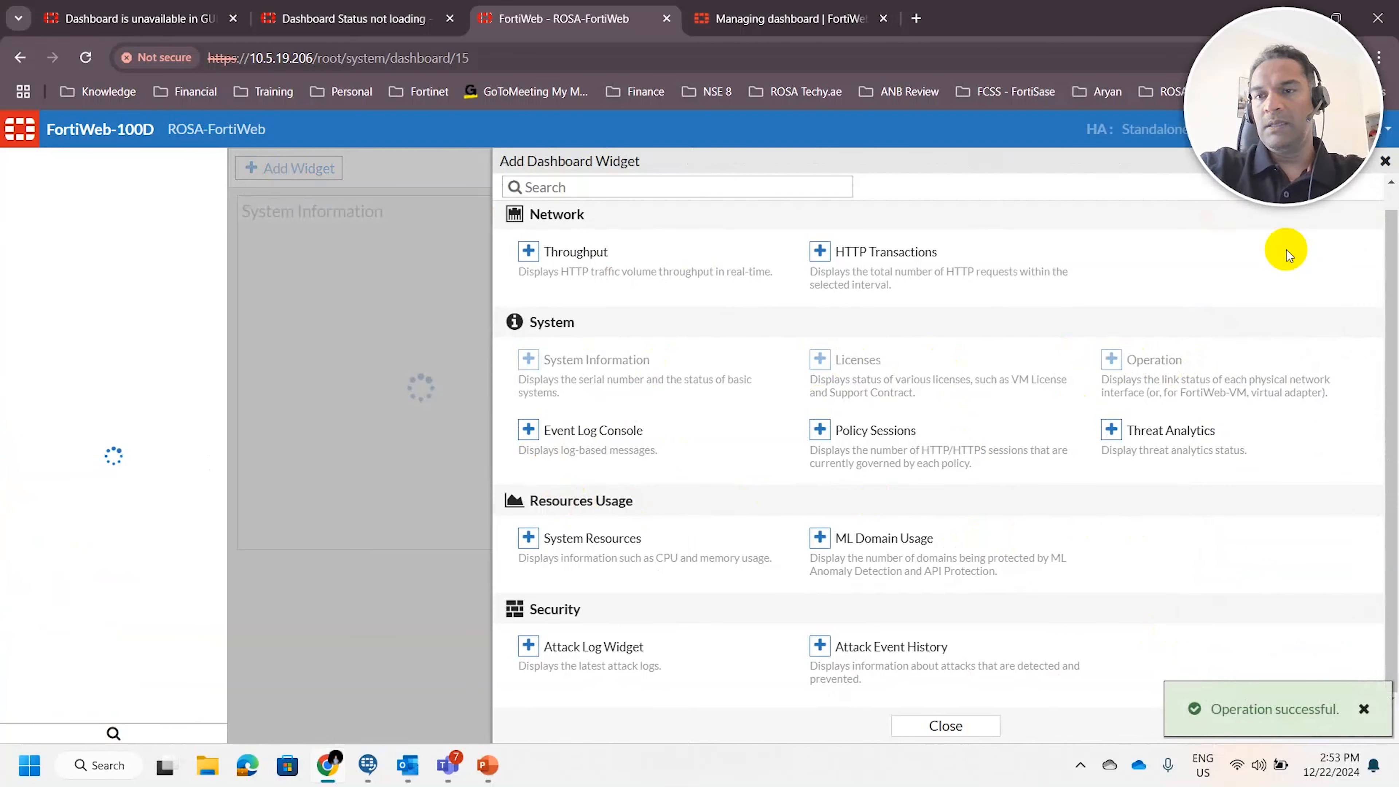
left_click(928, 723)
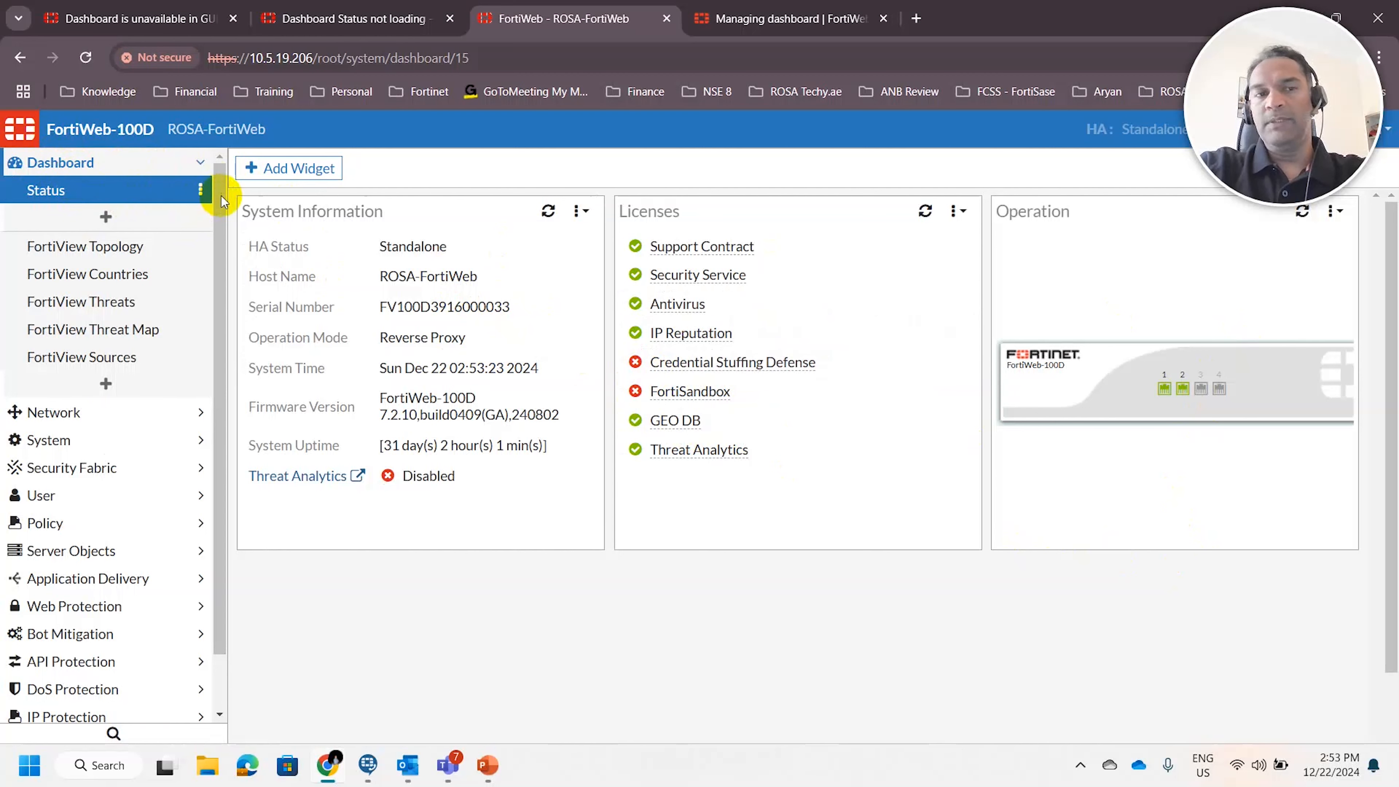
Try to add a new dashboard named Status-1 from the Dashboard section
left_click(107, 218)
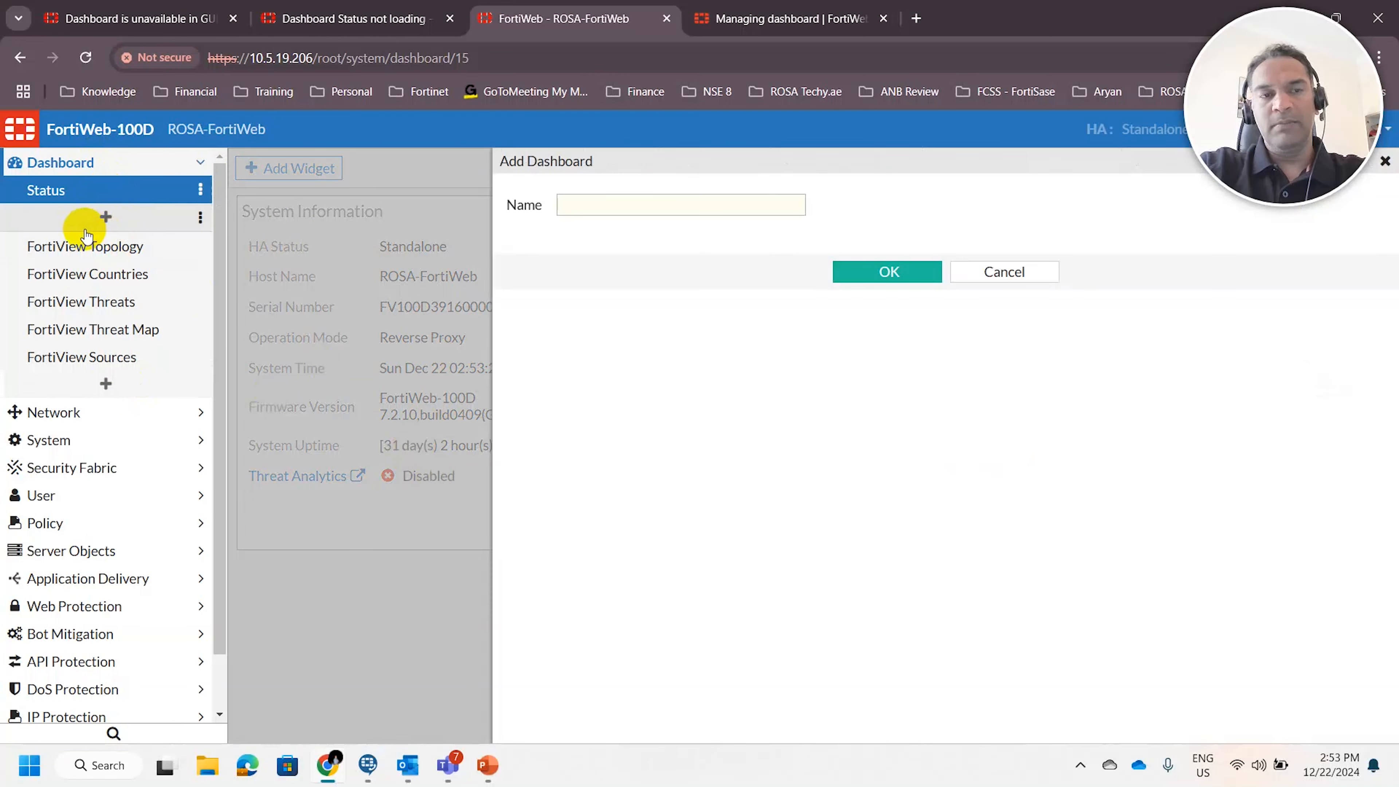
left_click(610, 203)
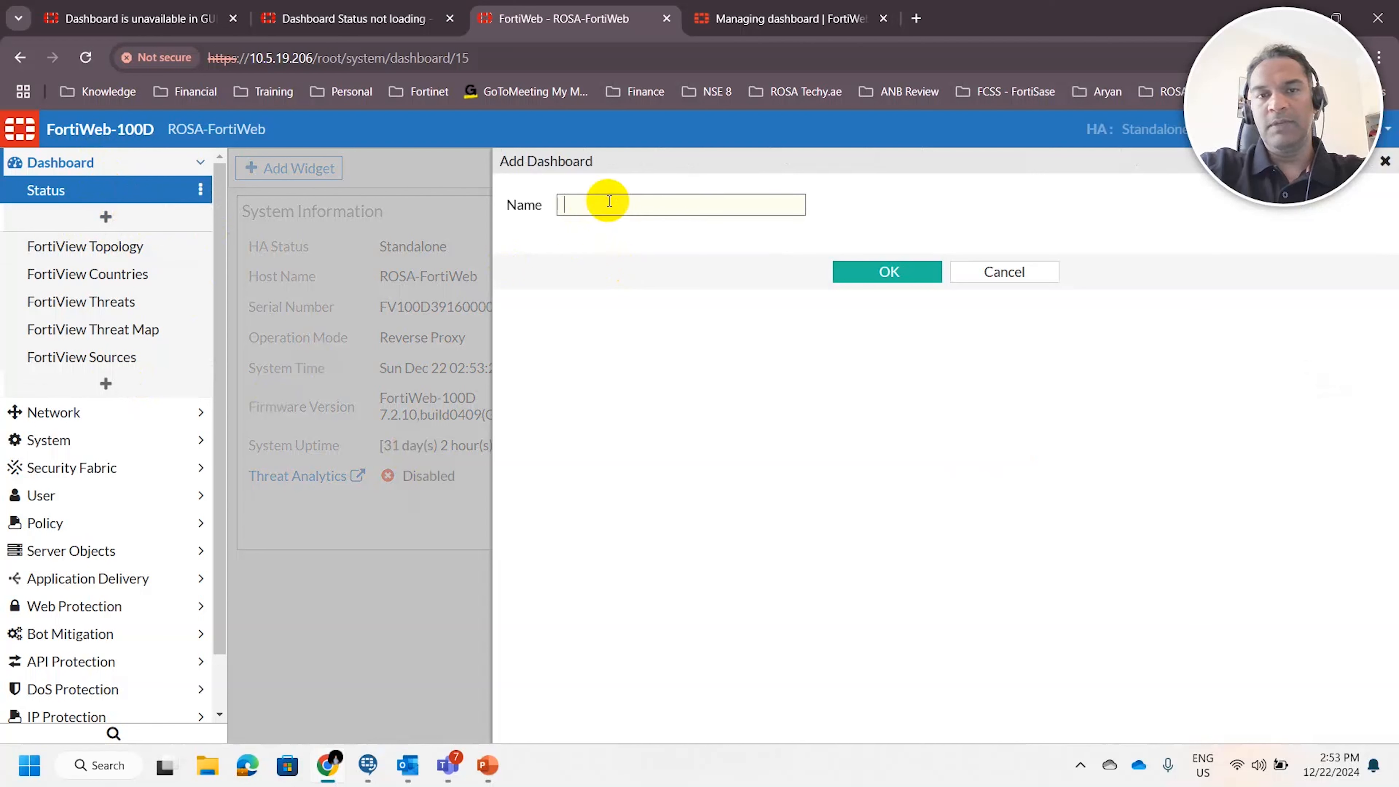
type("Status")
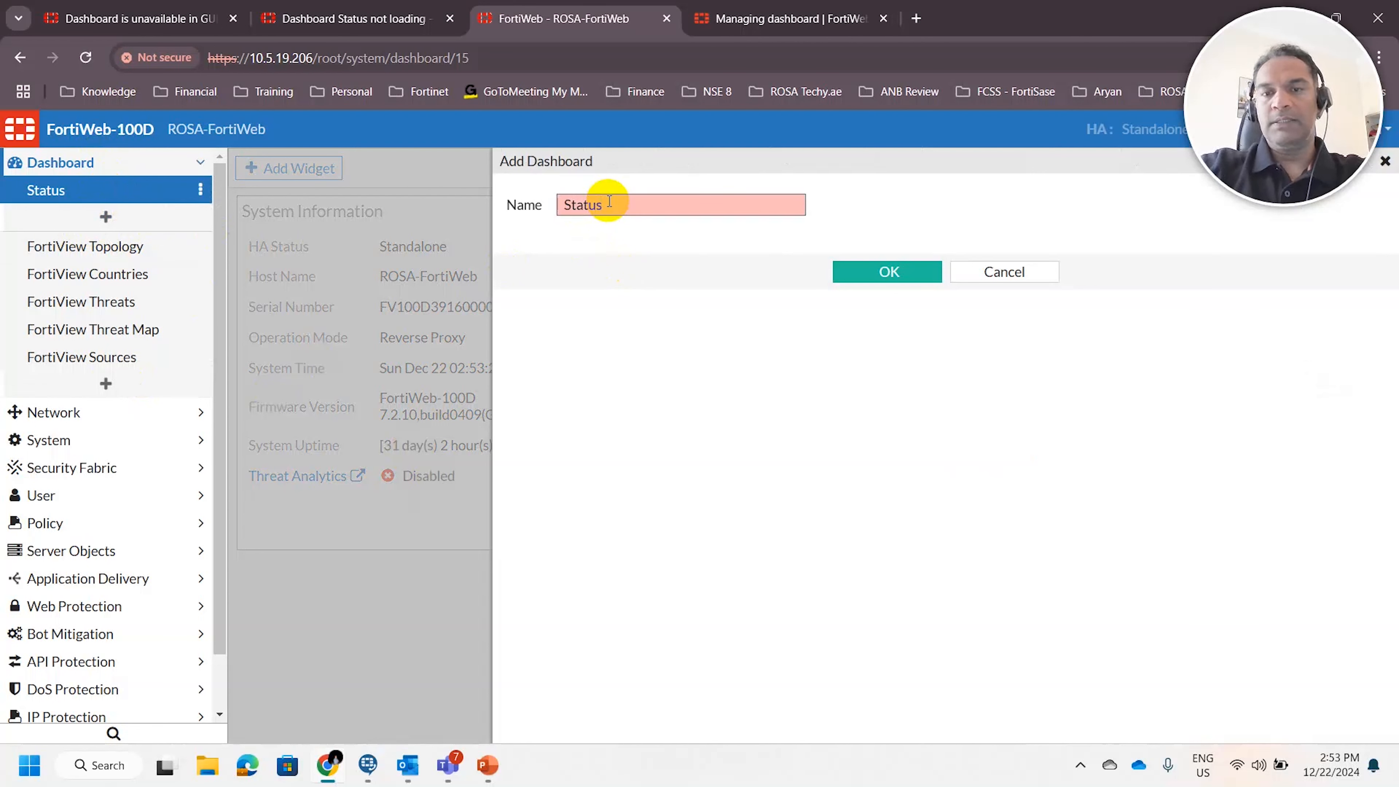
type("-1")
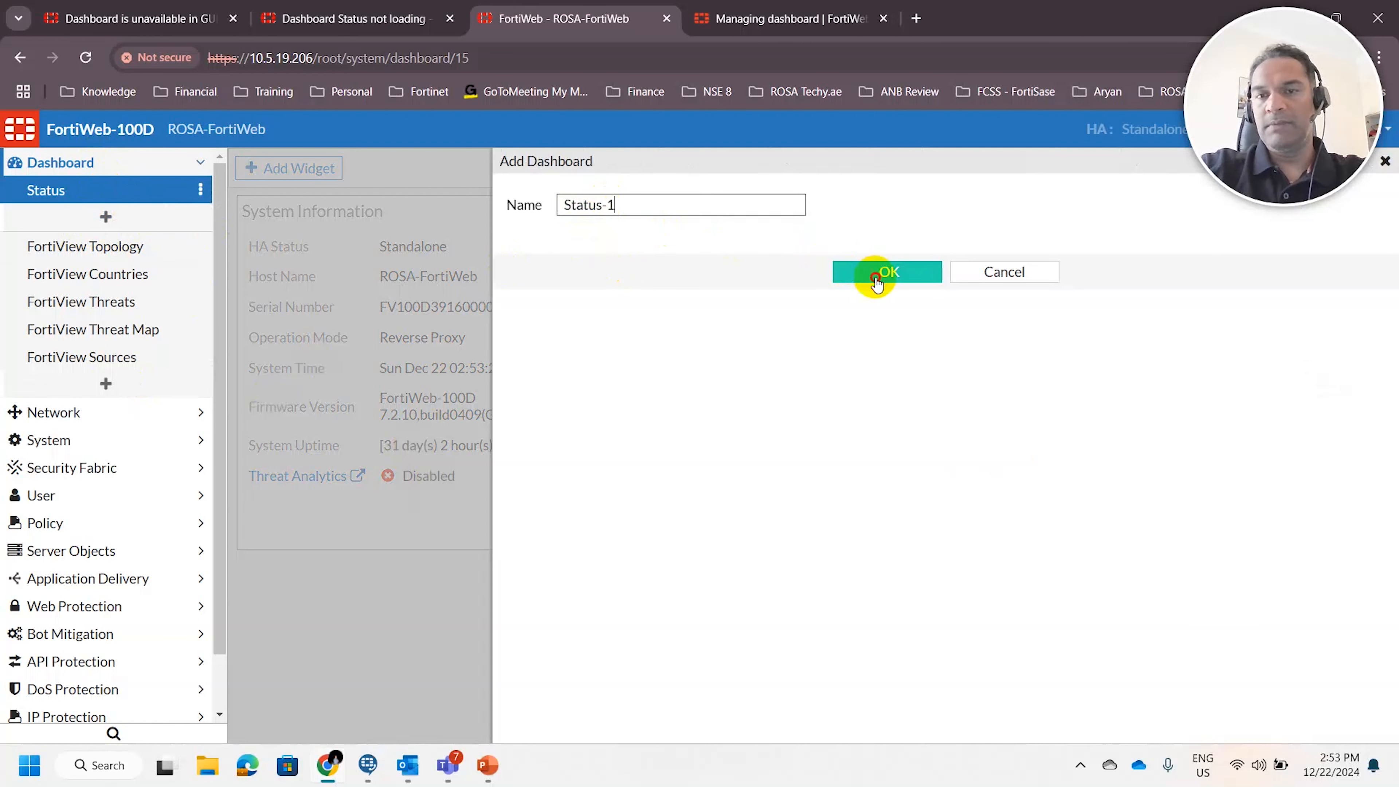
left_click(886, 272)
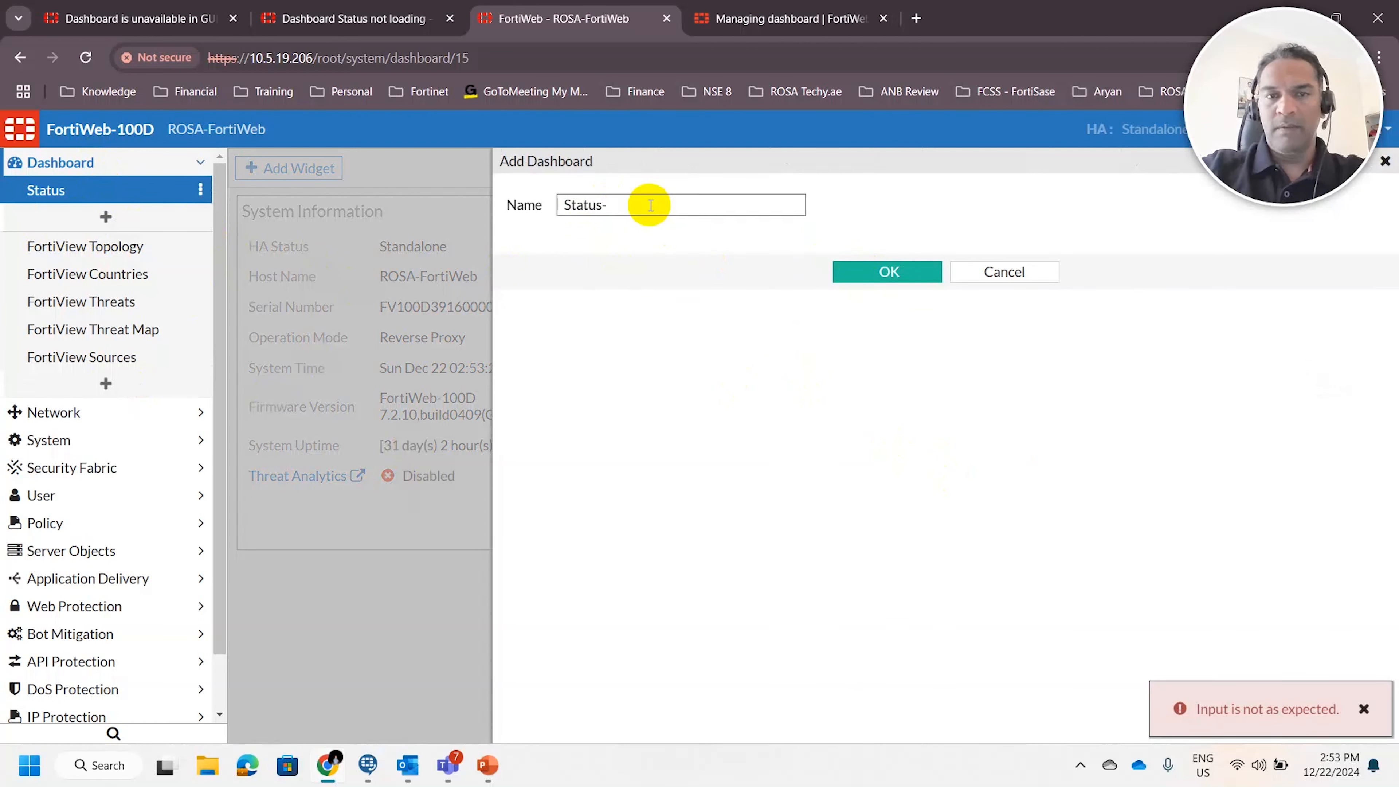
Try the name Test for the new dashboard, dismiss the error notification and cancel adding the dashboard
key("BackSpace")
type("1")
left_click(878, 271)
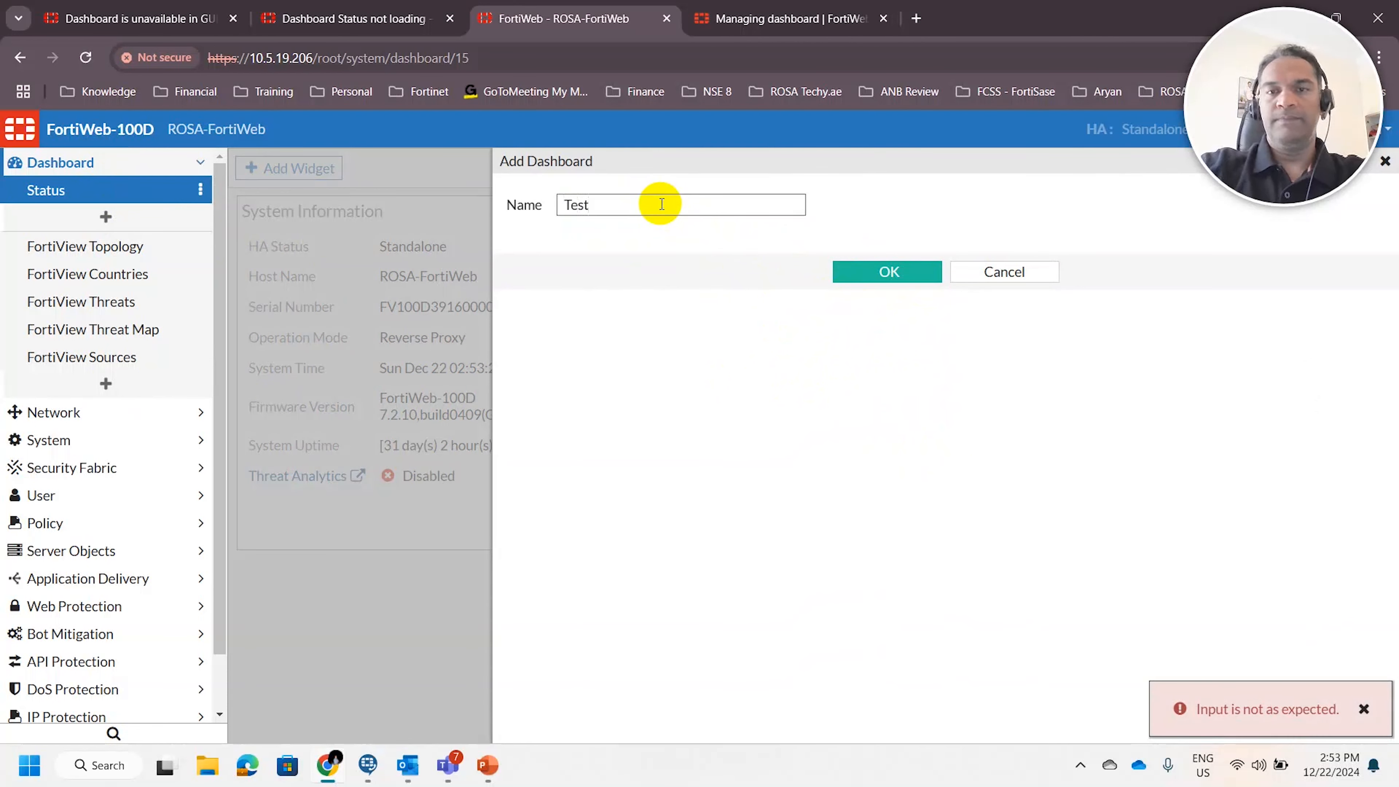
left_click(870, 279)
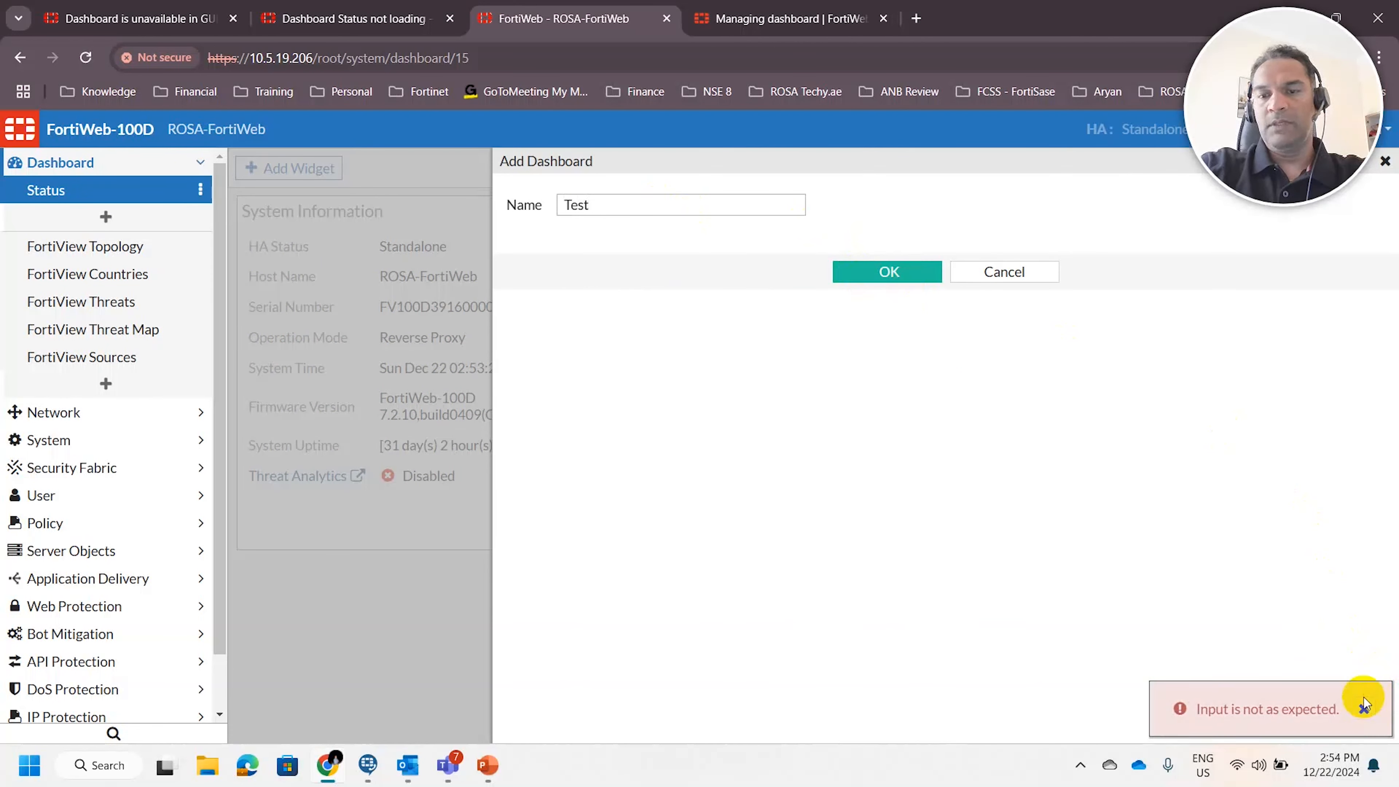
left_click(1364, 707)
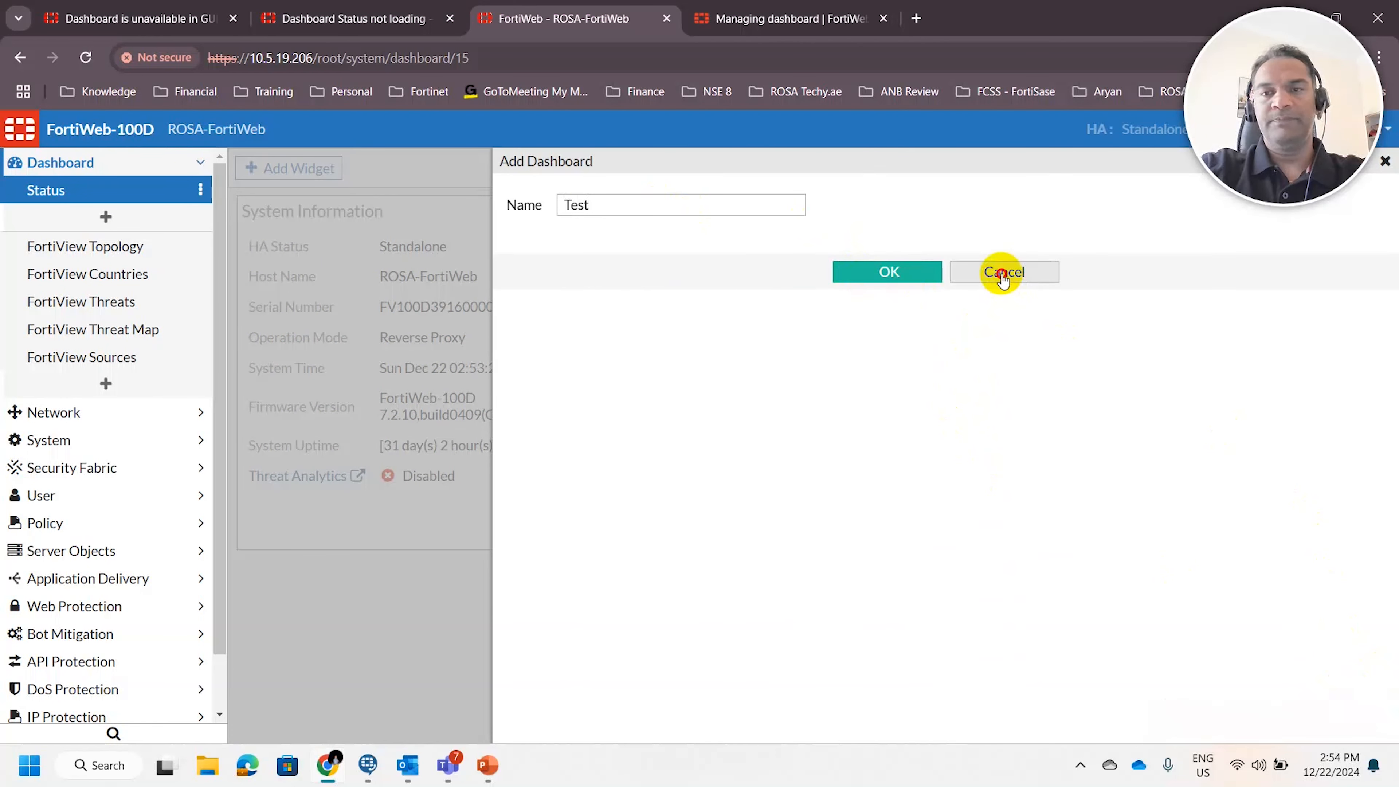
left_click(1001, 272)
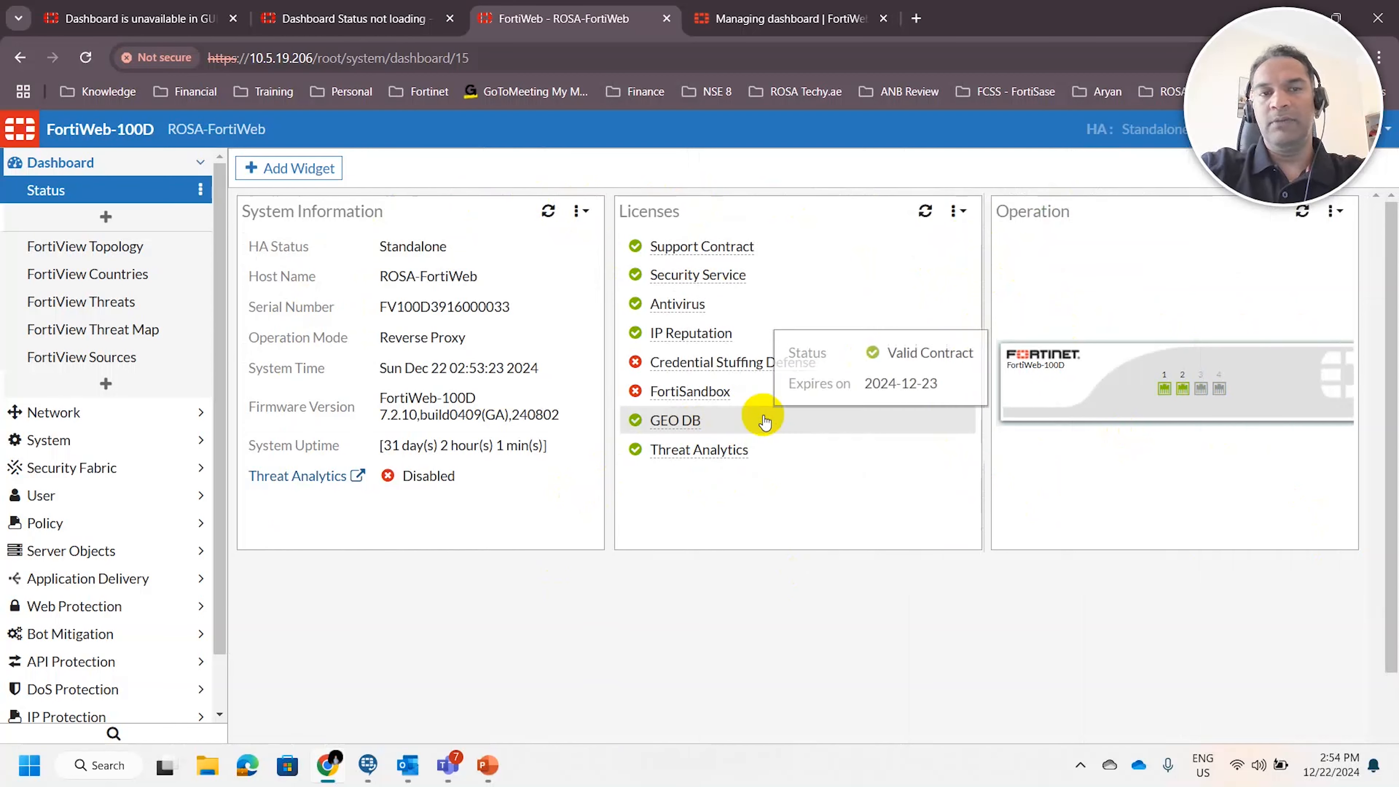
Look over the widgets available for the Status dashboard and close the list without adding any
left_click(311, 170)
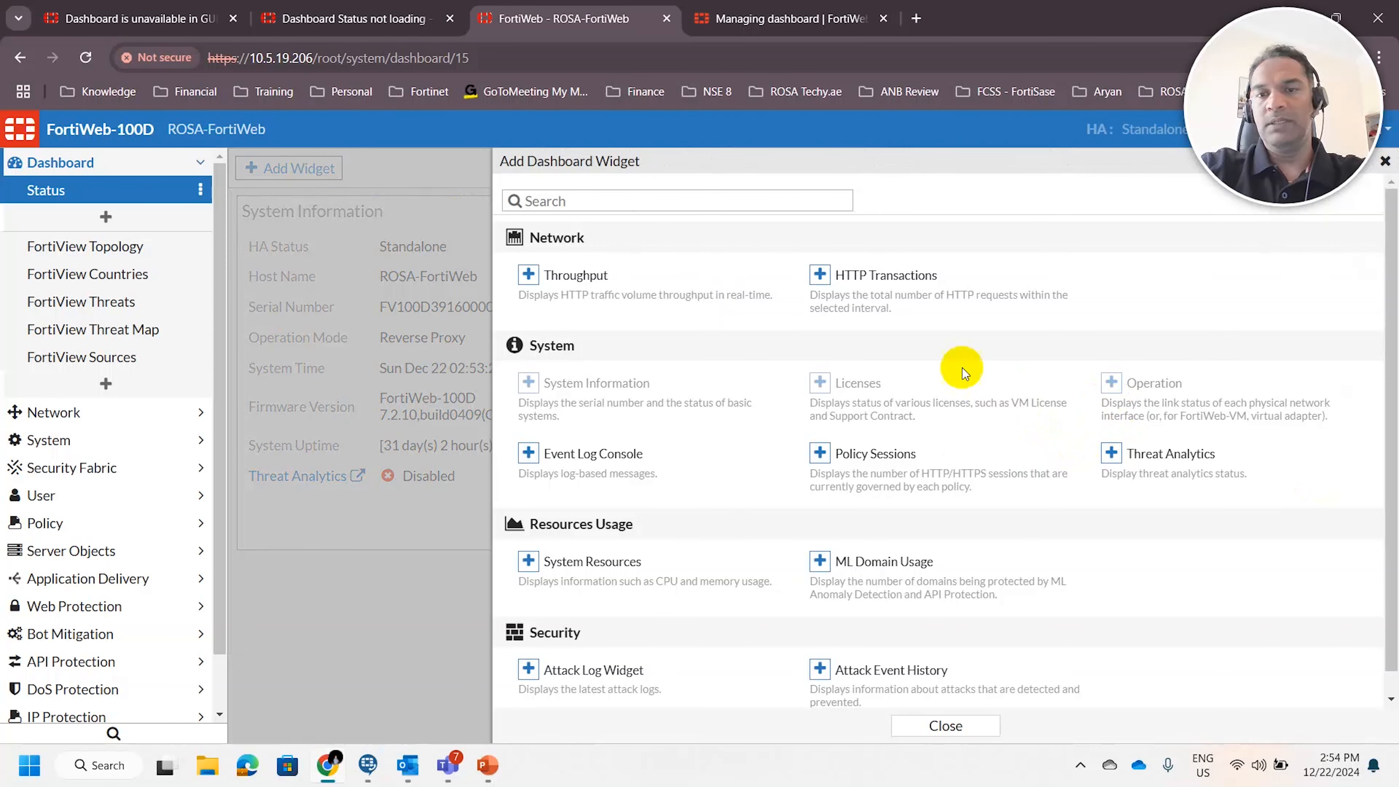
left_click(946, 727)
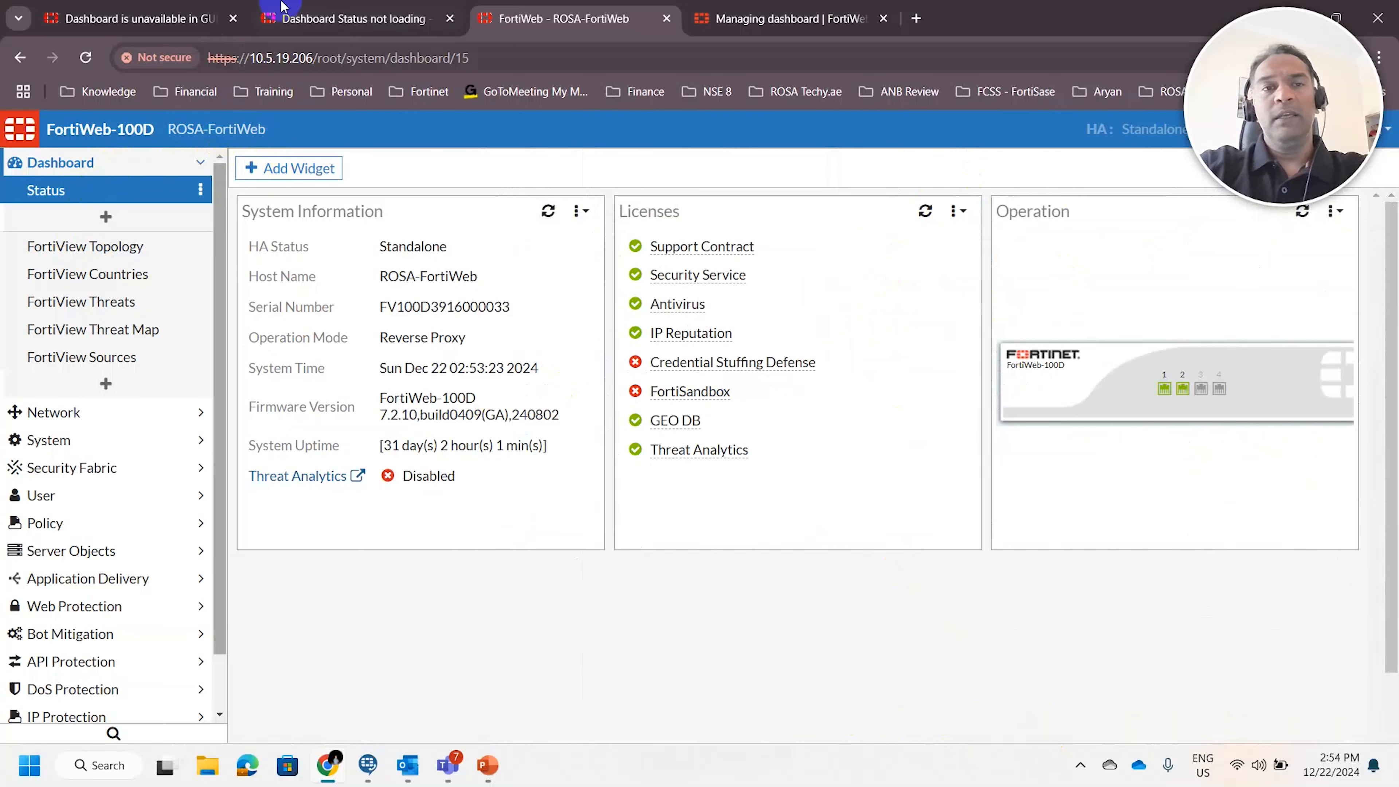
Review the FortiGate article on Dashboard Status not loading, including its CLI commands for checking and adding the Status dashboard
left_click(375, 8)
scroll(653, 409, "up", 20)
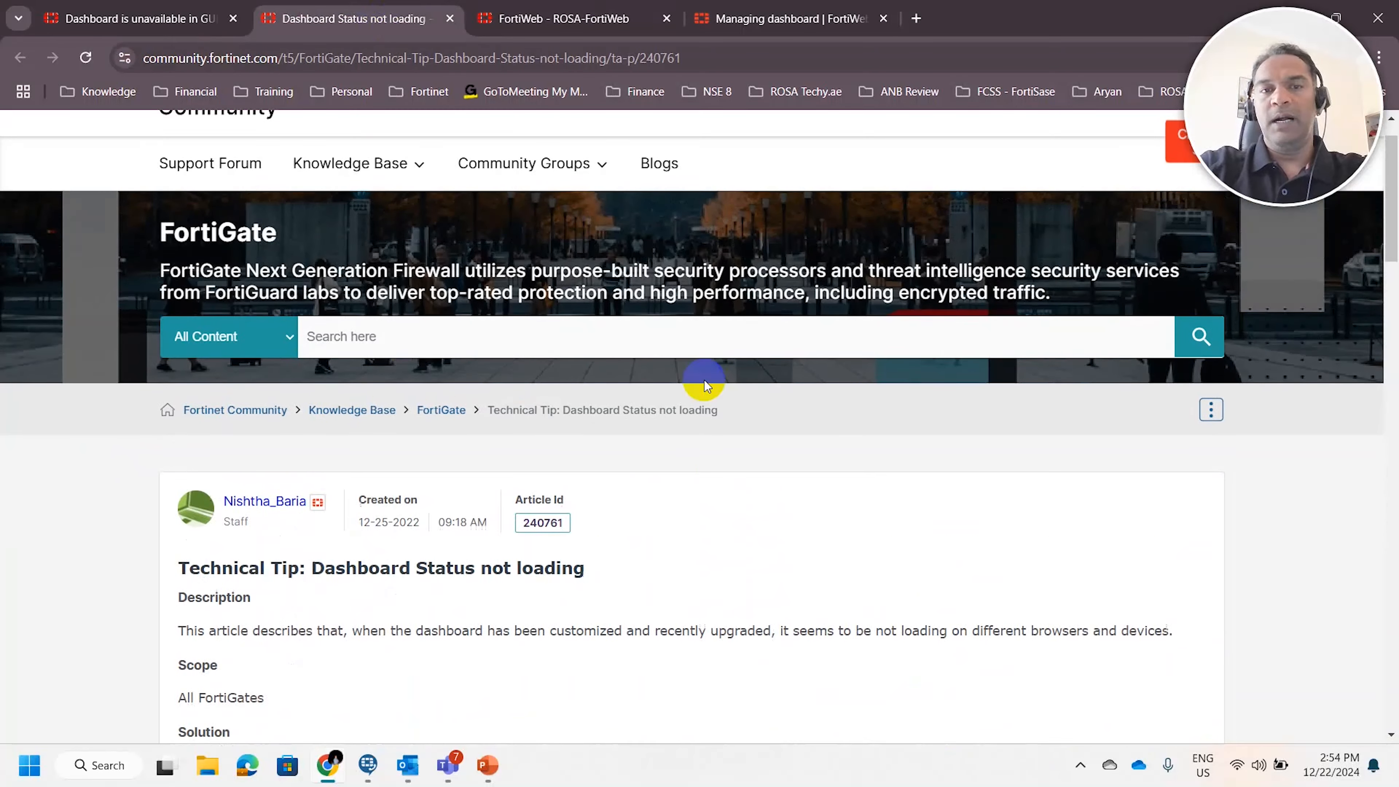
scroll(897, 375, "down", 2)
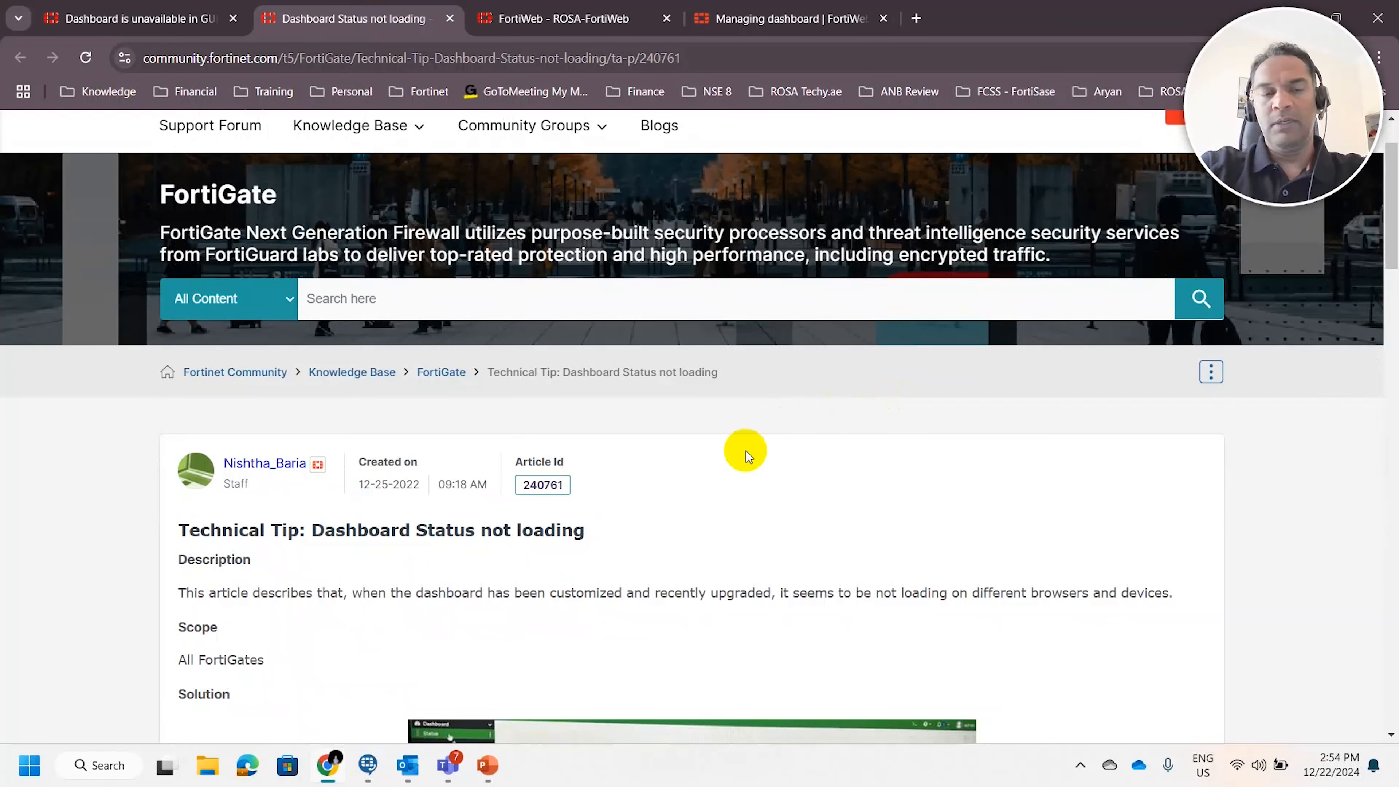
scroll(690, 463, "down", 2)
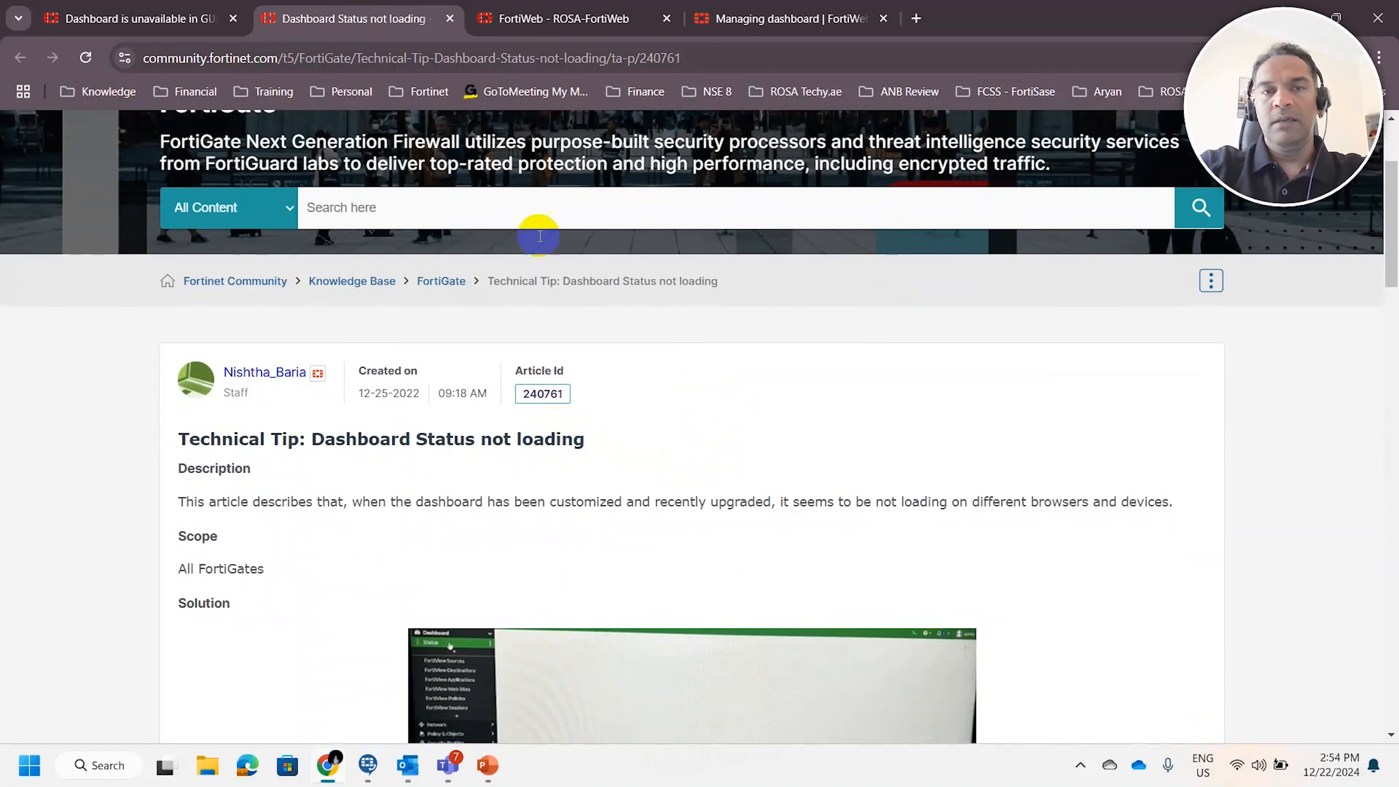
scroll(888, 423, "down", 4)
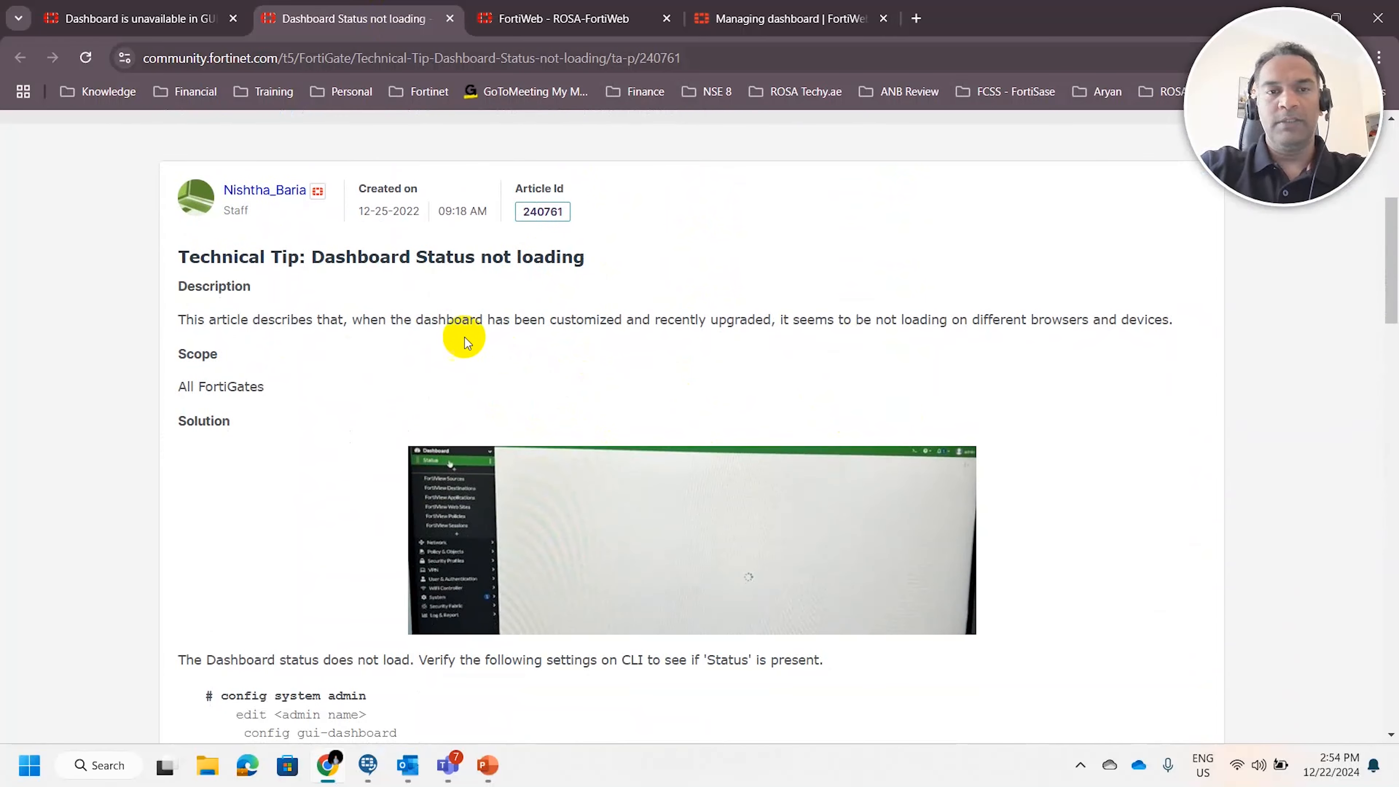
left_click_drag(665, 274, 295, 265)
left_click(400, 335)
scroll(401, 335, "down", 6)
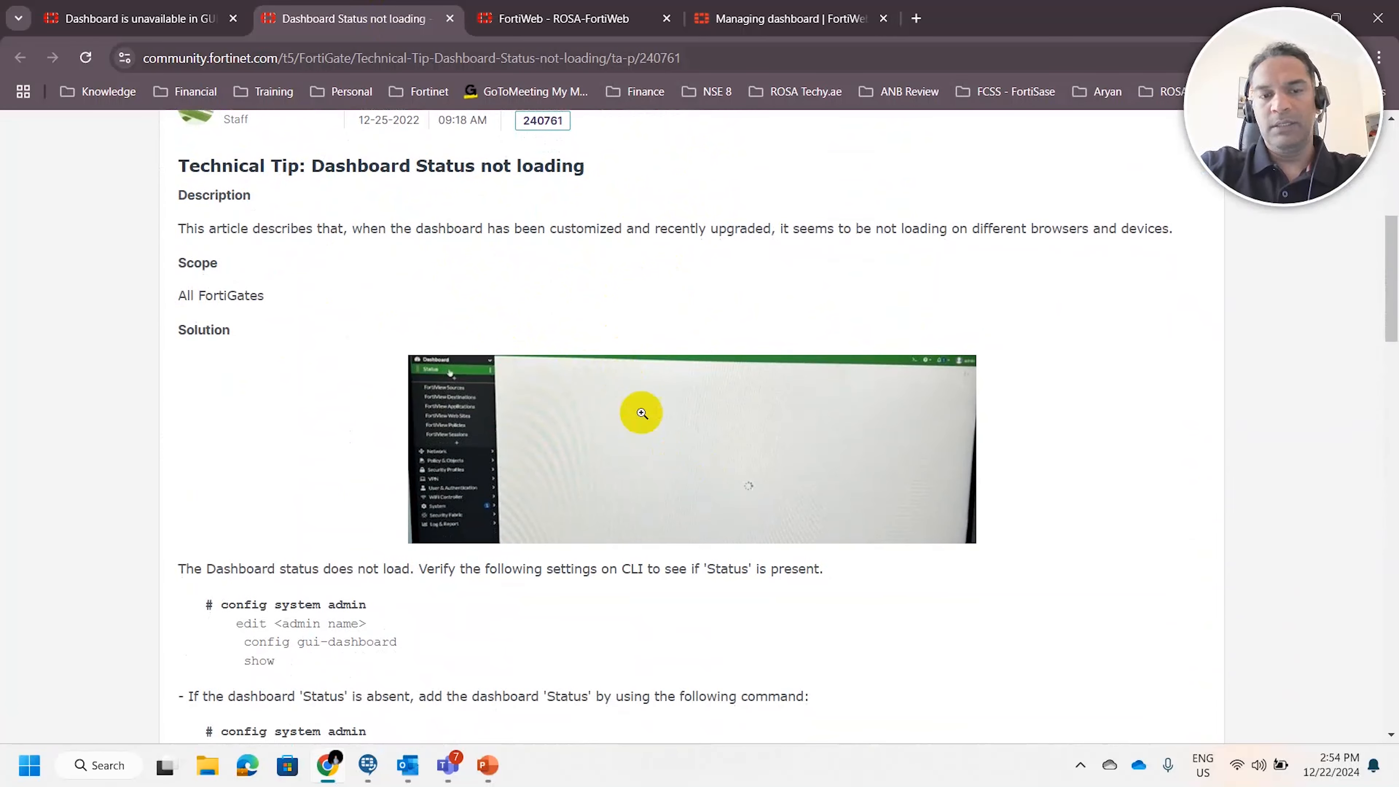
scroll(761, 364, "down", 4)
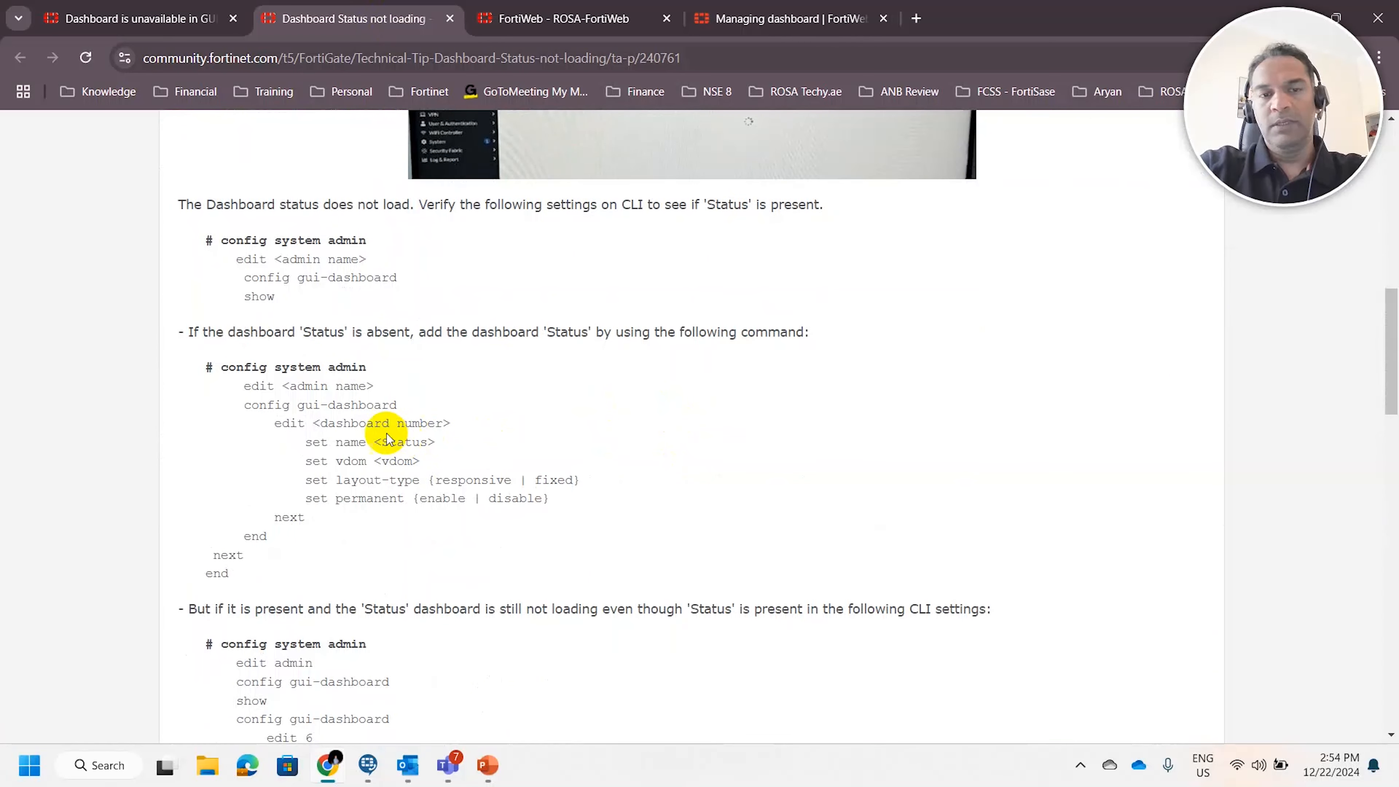
scroll(359, 521, "down", 12)
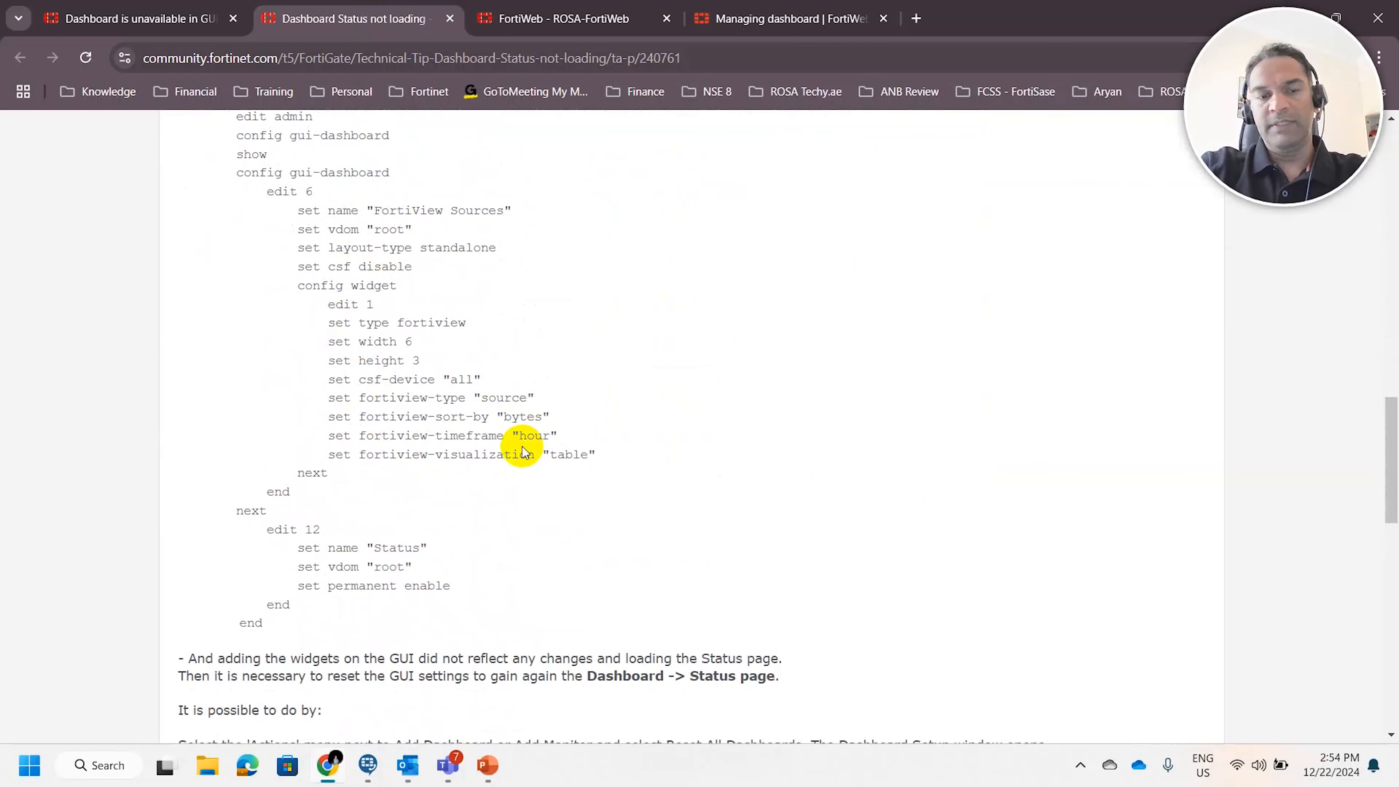
scroll(531, 424, "down", 4)
scroll(538, 433, "up", 20)
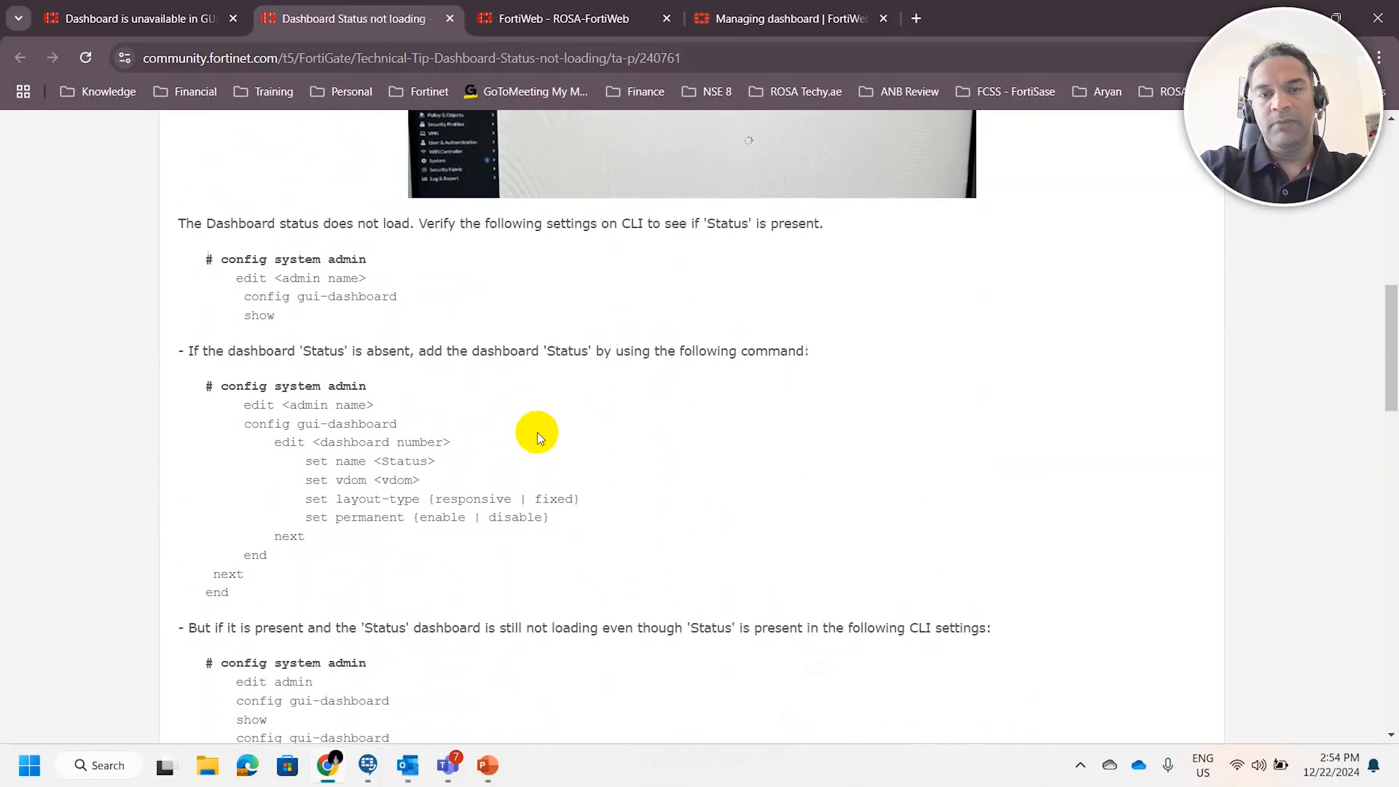
scroll(656, 444, "down", 10)
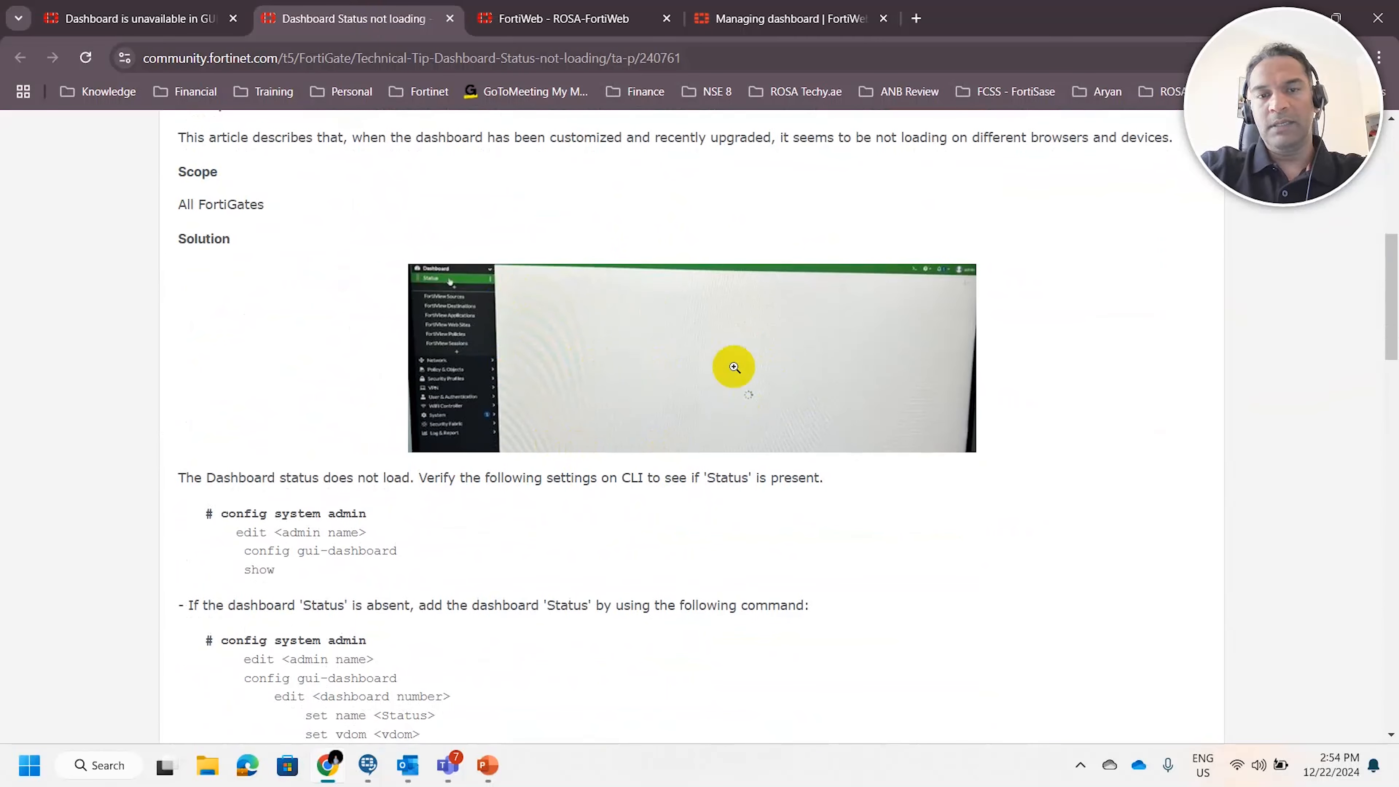
scroll(712, 380, "down", 1)
scroll(598, 372, "down", 20)
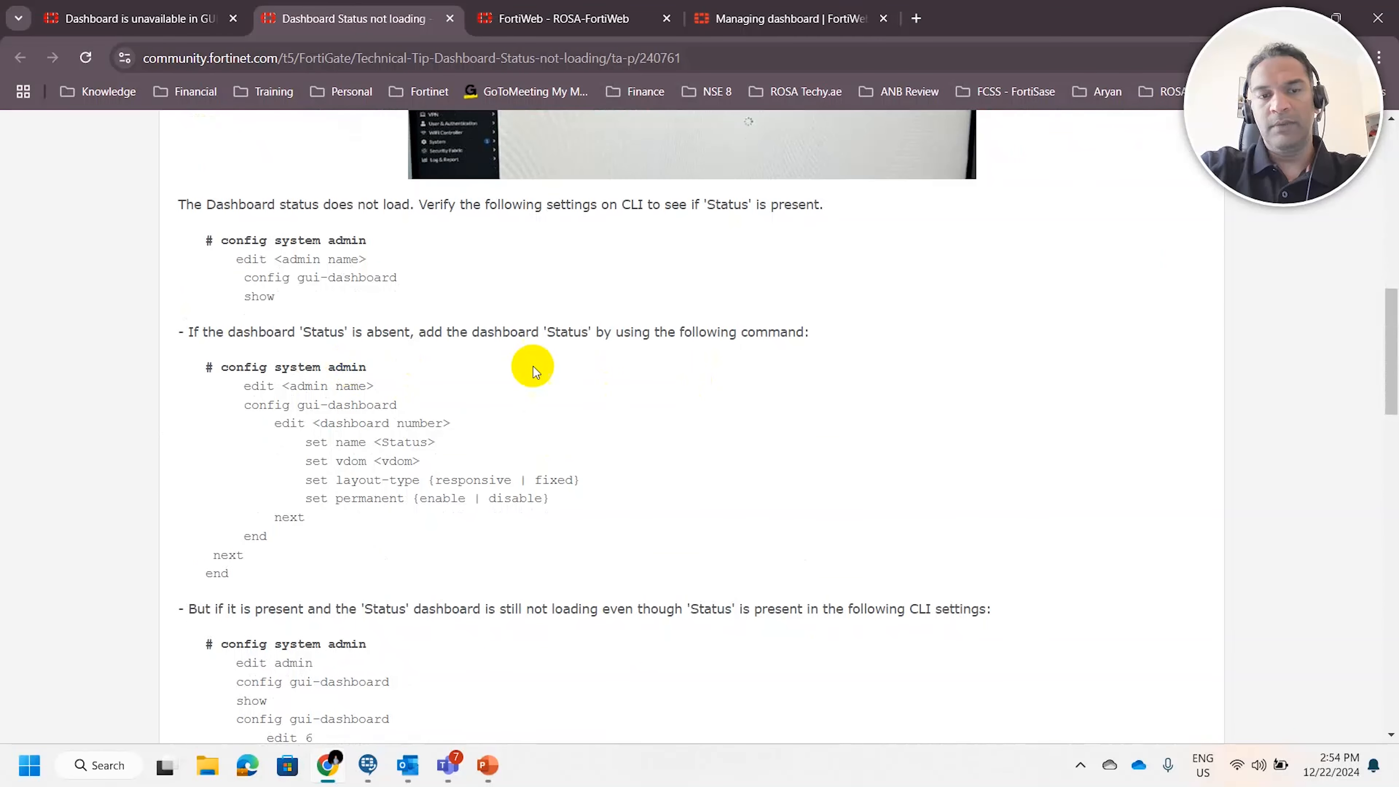
scroll(600, 374, "up", 18)
scroll(600, 373, "up", 5)
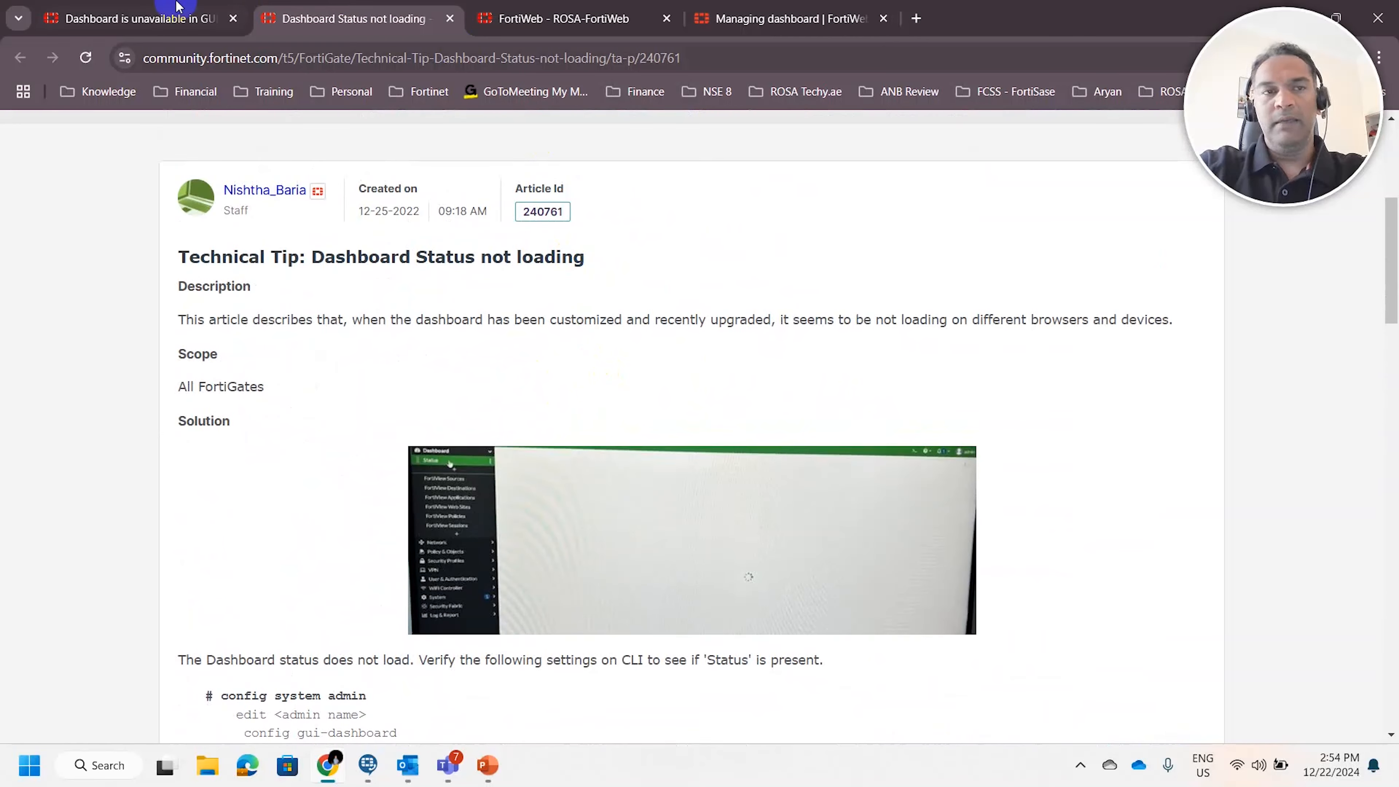
Review the FortiWeb article on the dashboard being unavailable in the GUI, covering its title and the admin gui-dashboard check
left_click(177, 16)
scroll(706, 453, "up", 10)
scroll(717, 427, "up", 11)
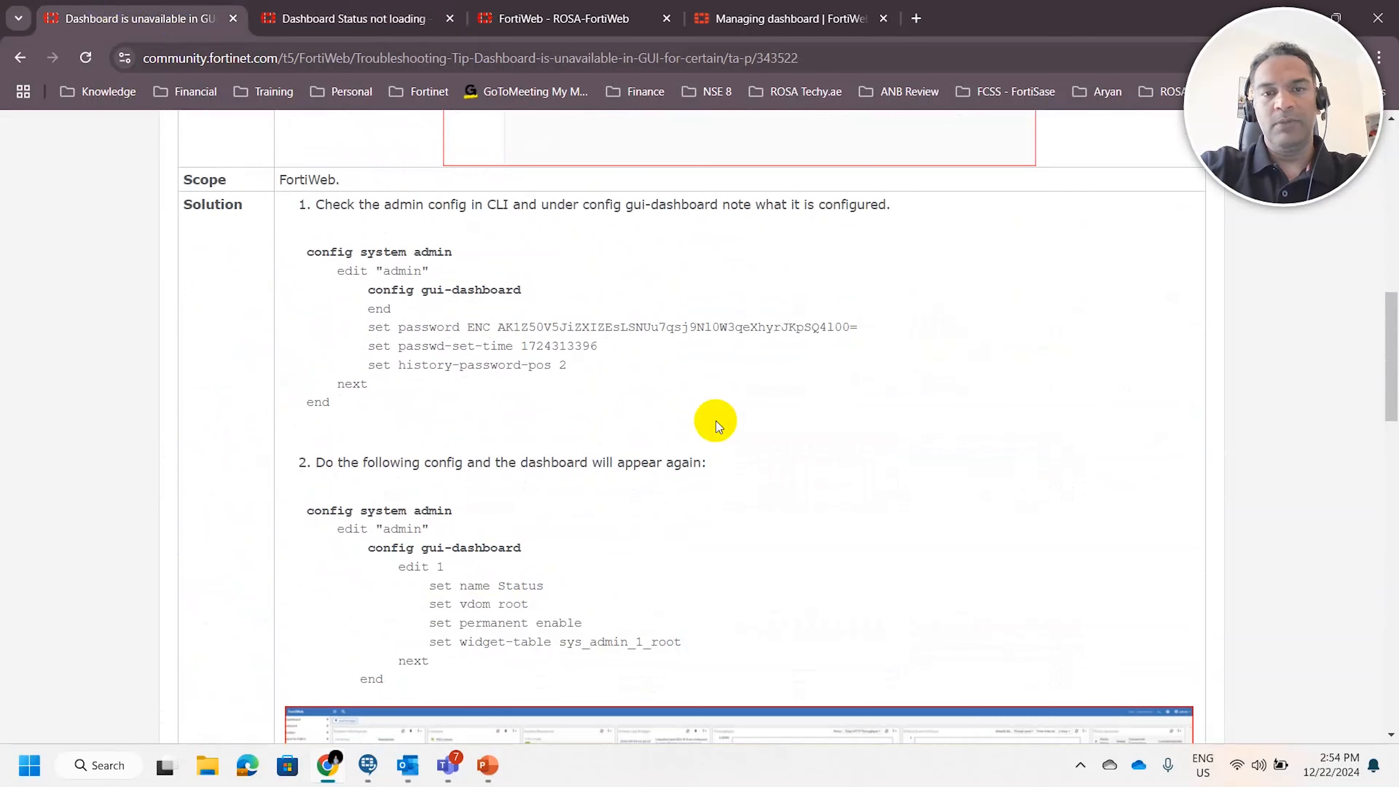
left_click(517, 293)
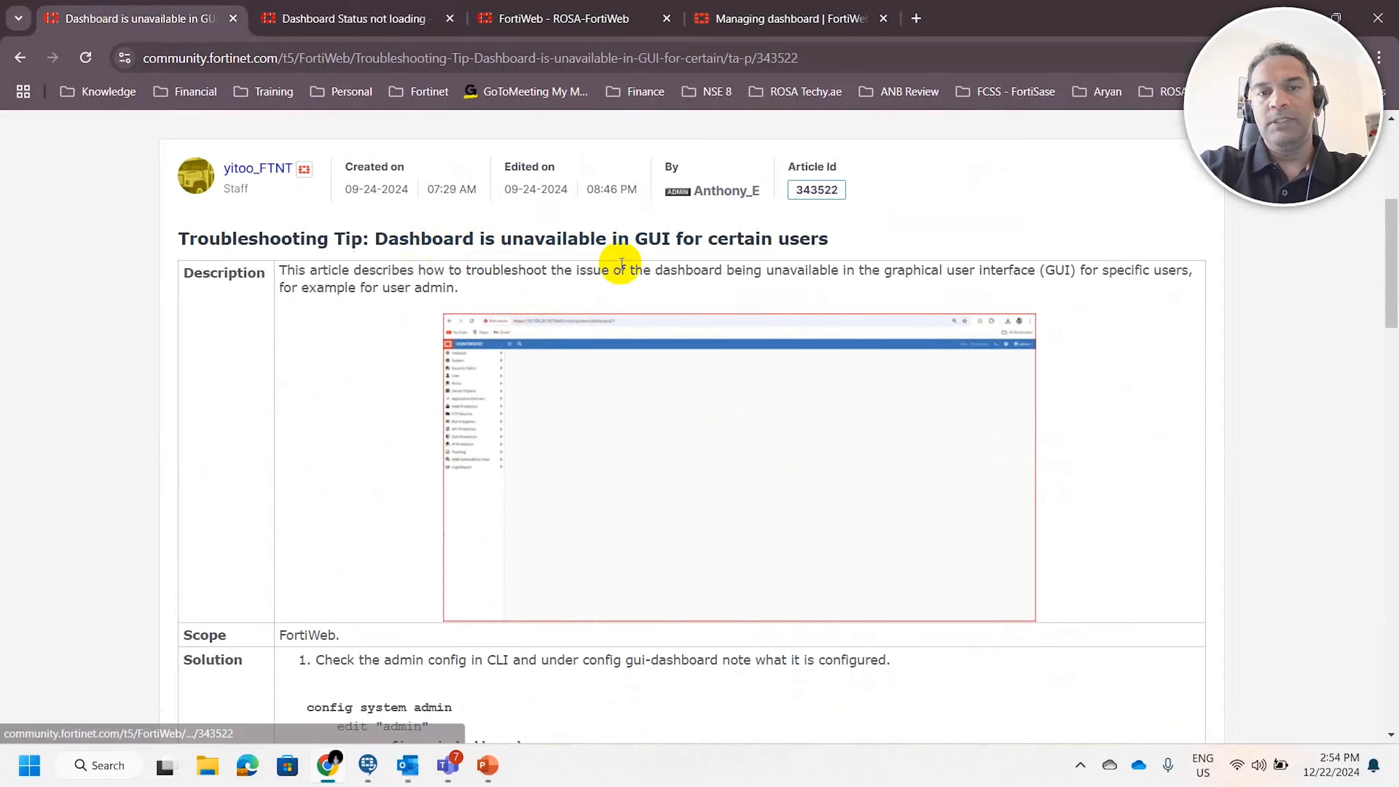
left_click_drag(897, 243, 374, 238)
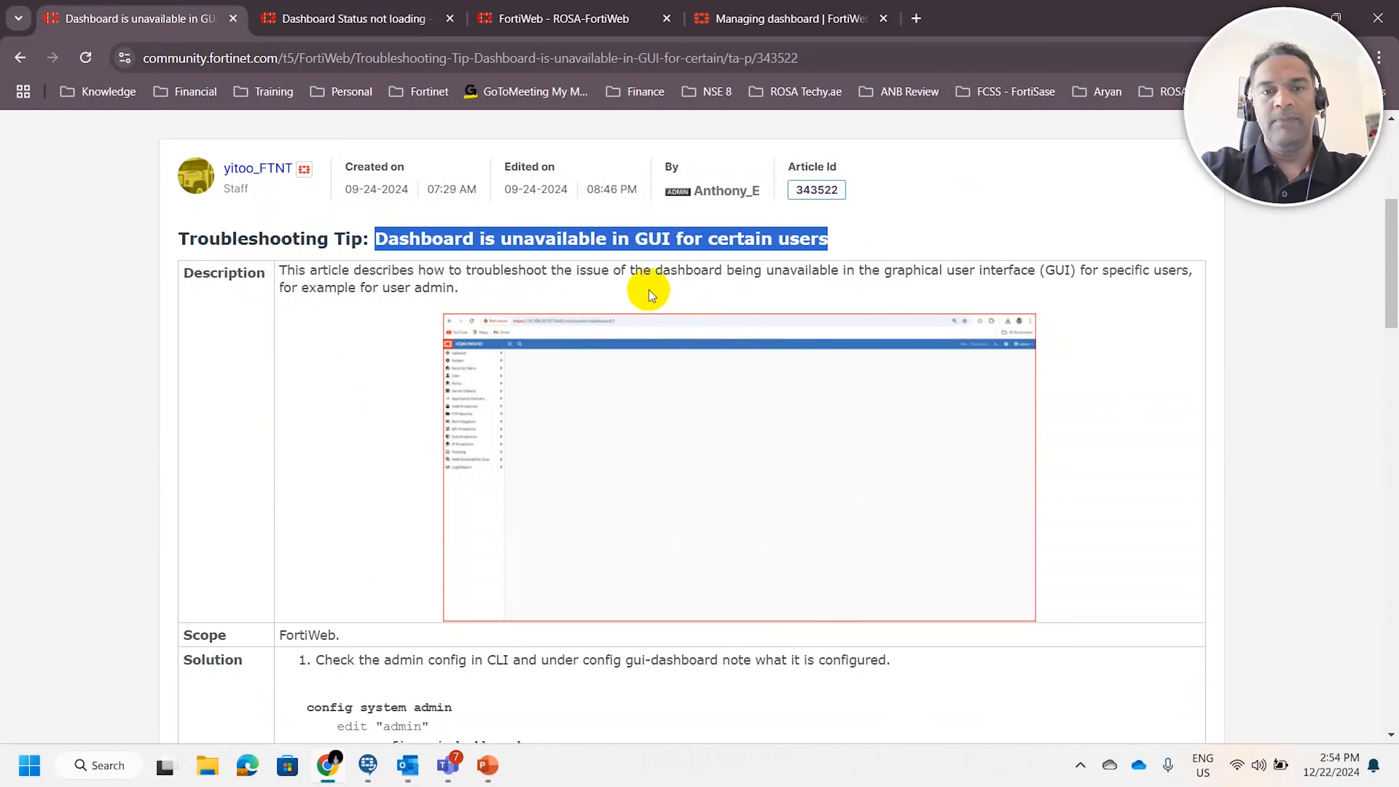
scroll(510, 366, "down", 5)
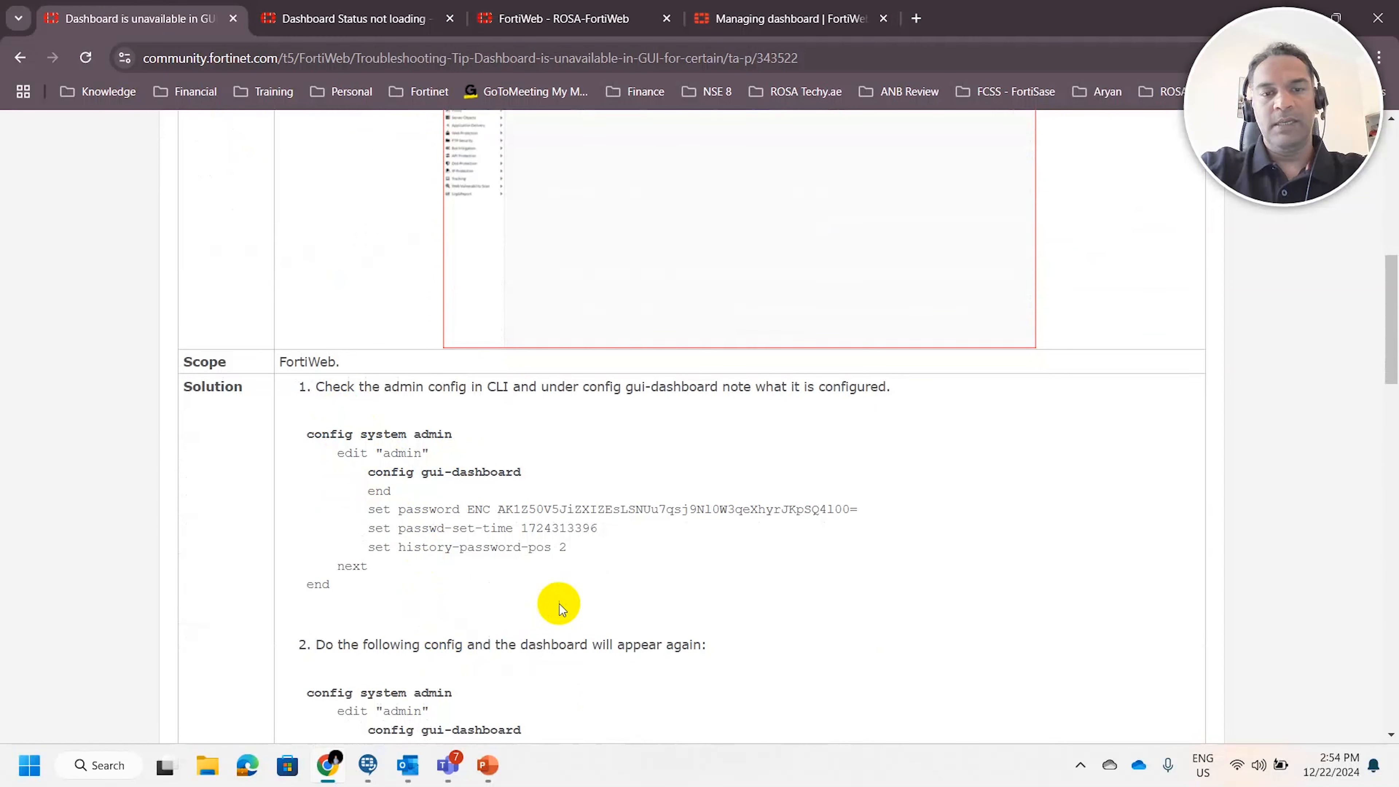
left_click_drag(353, 452, 567, 590)
left_click(666, 582)
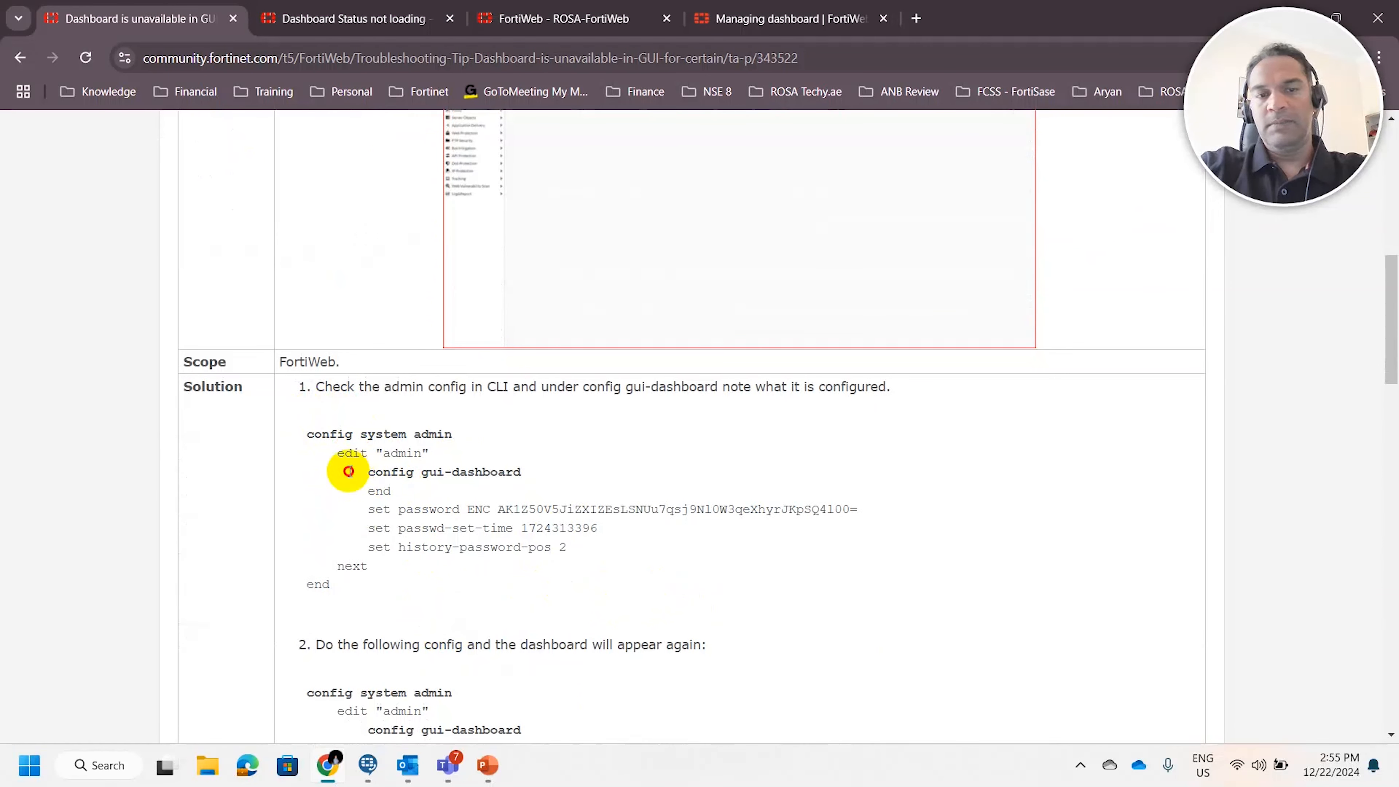
left_click_drag(347, 472, 584, 472)
Examine the article's second solution step, covering the edit 1 entry with its name, vdom, permanent and widget-table settings
scroll(570, 468, "down", 3)
scroll(571, 468, "down", 3)
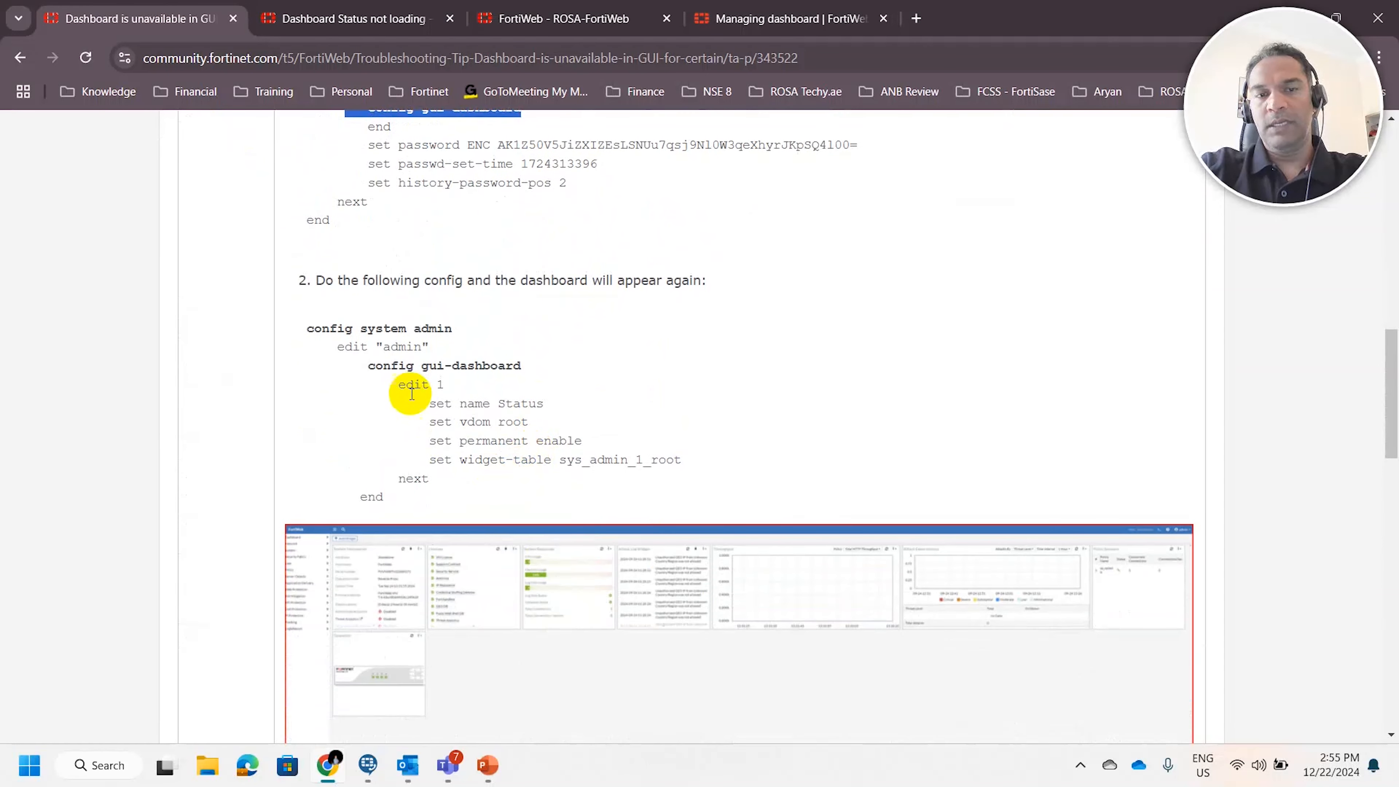
left_click_drag(394, 386, 468, 397)
left_click(770, 475)
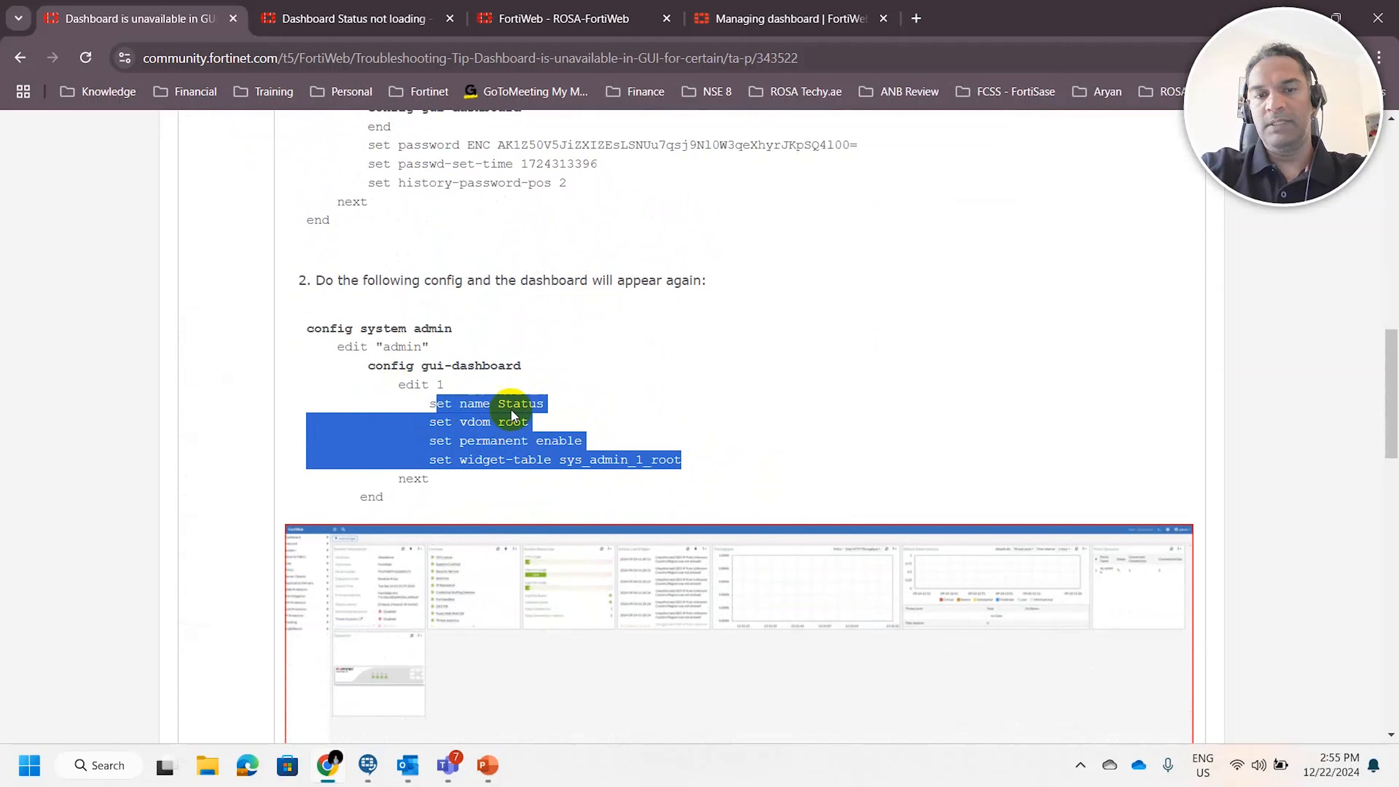
left_click(869, 428)
scroll(869, 429, "down", 3)
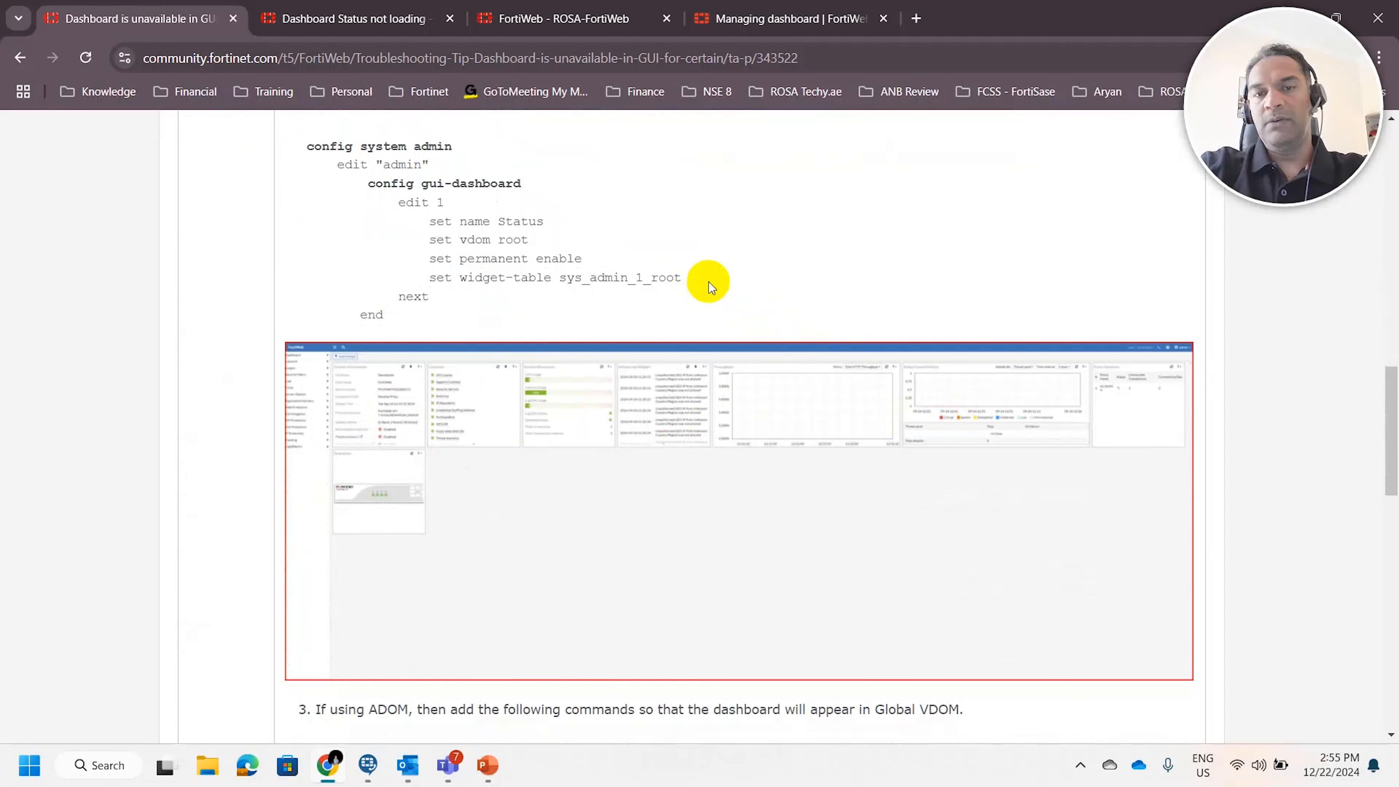
left_click_drag(709, 281, 427, 280)
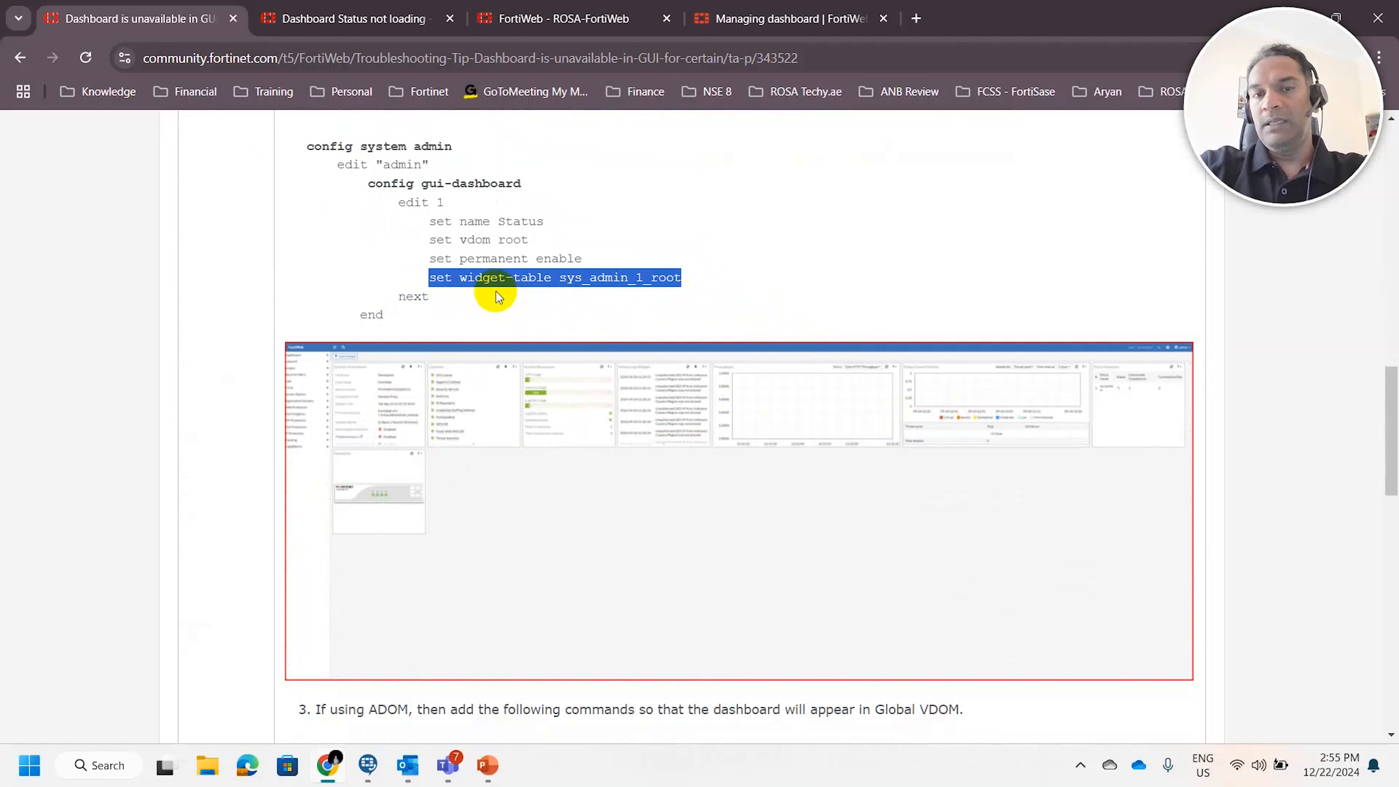
left_click(771, 295)
left_click_drag(716, 284, 498, 279)
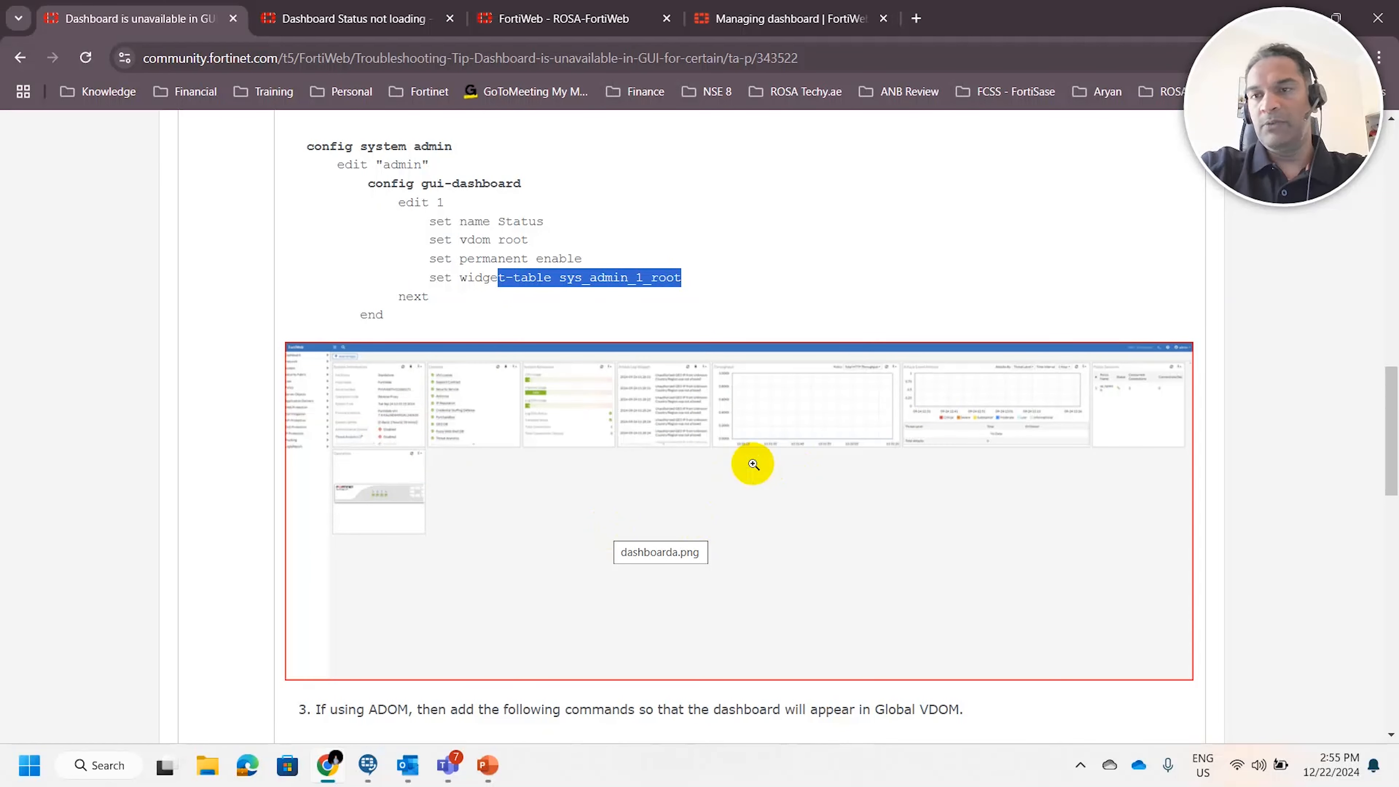
Examine the article's ADOM commands for making the Status dashboard appear in the Global VDOM
scroll(747, 463, "down", 5)
left_click_drag(377, 320, 797, 422)
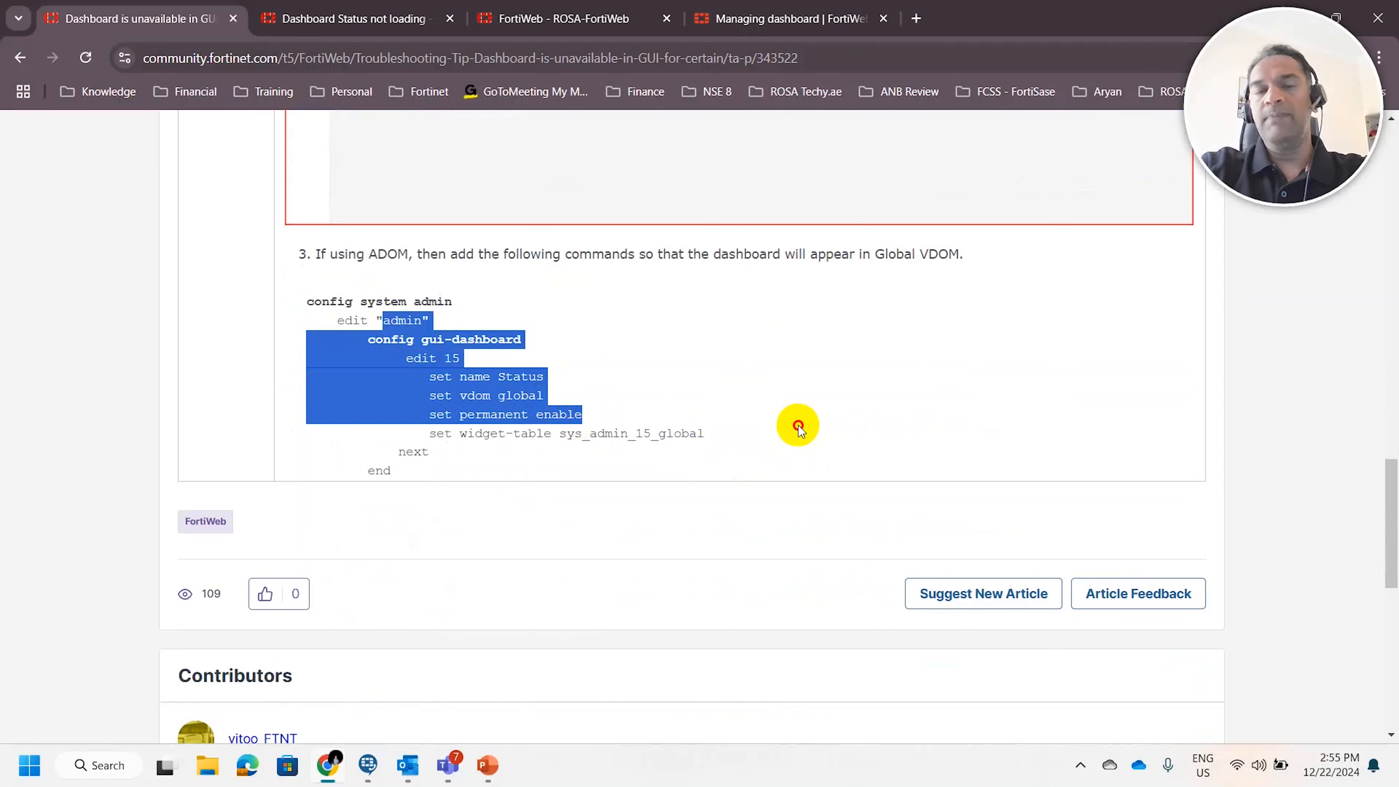
left_click(797, 424)
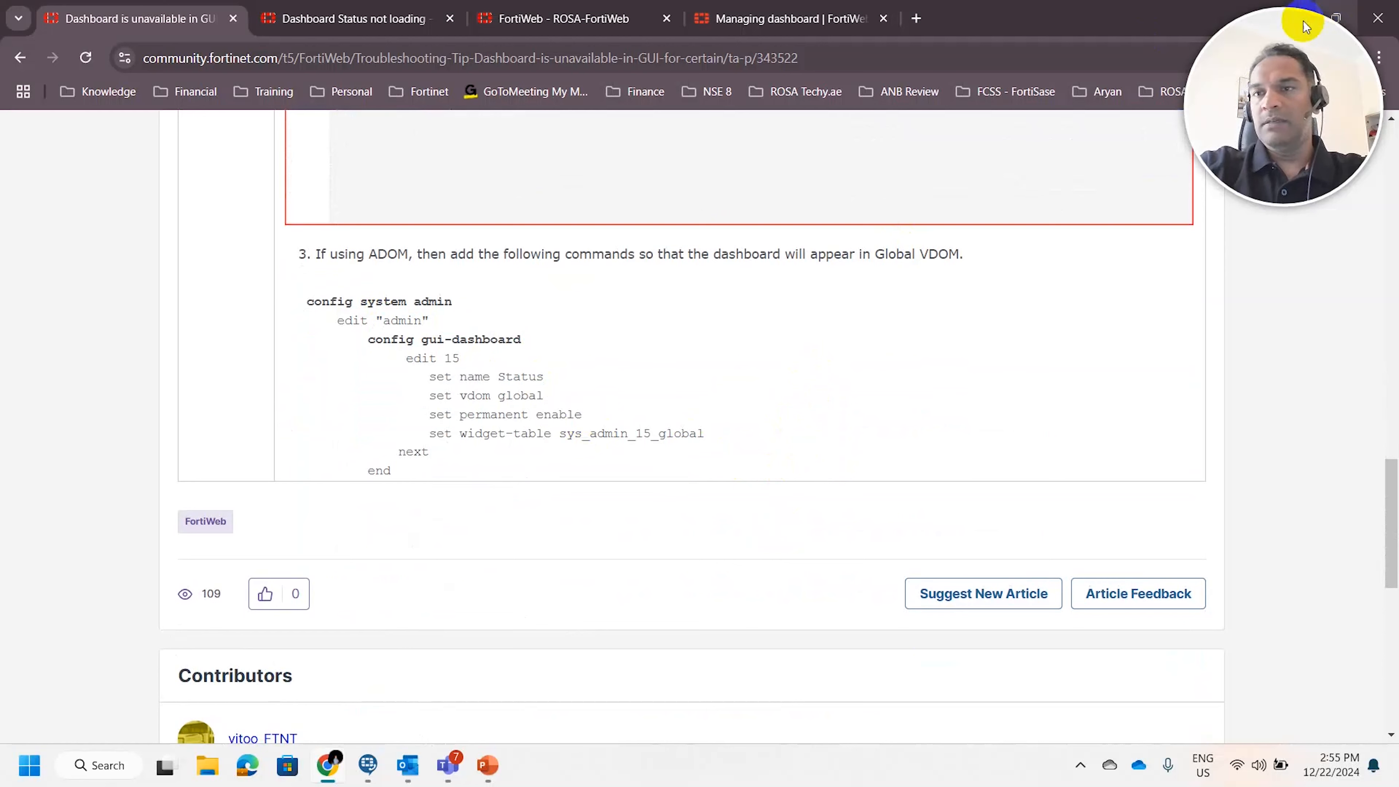
Switch to the PowerPoint slide show and go back to the slide comparing the expected and ADOM Global dashboards
left_click_drag(1045, 11, 870, 116)
left_click(1163, 110)
left_click(848, 325)
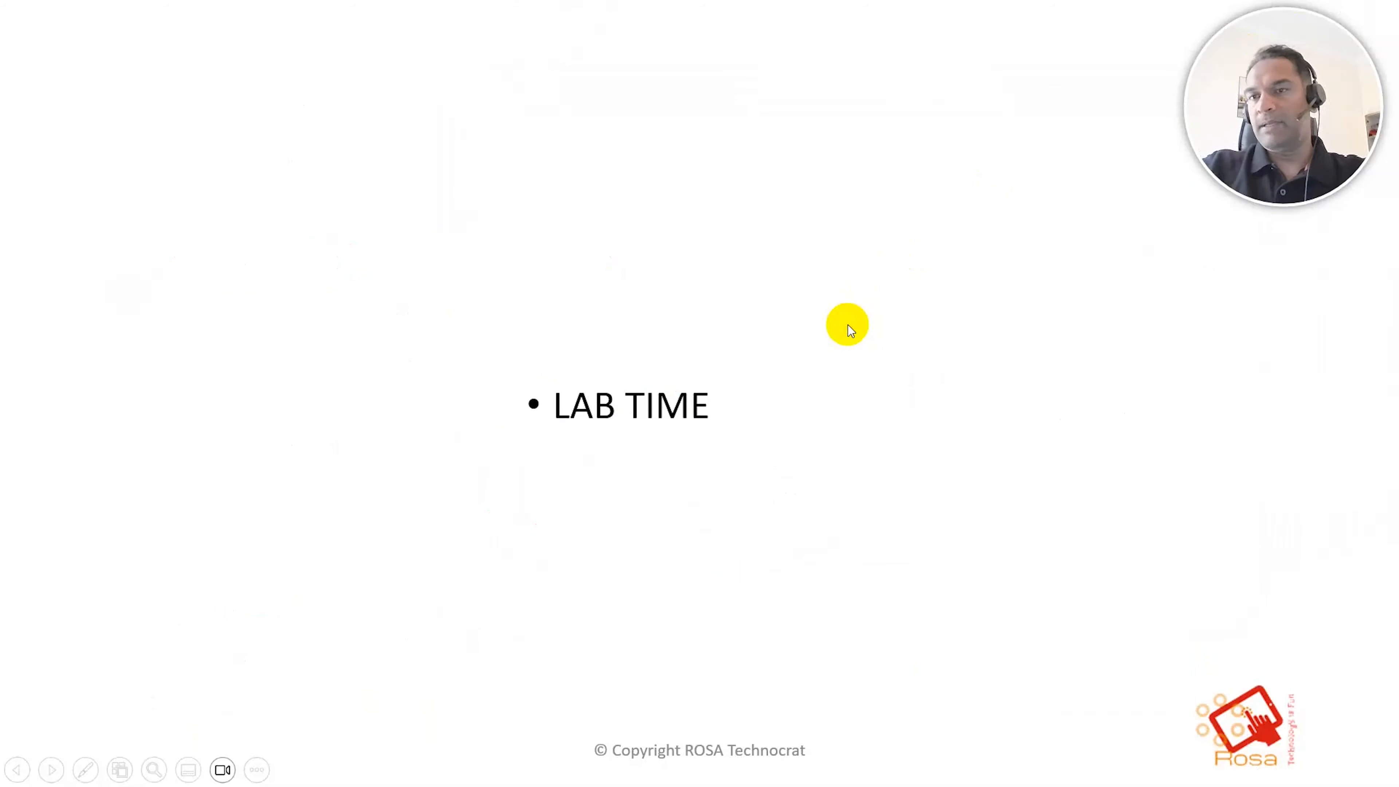
key("Left")
key("Left")
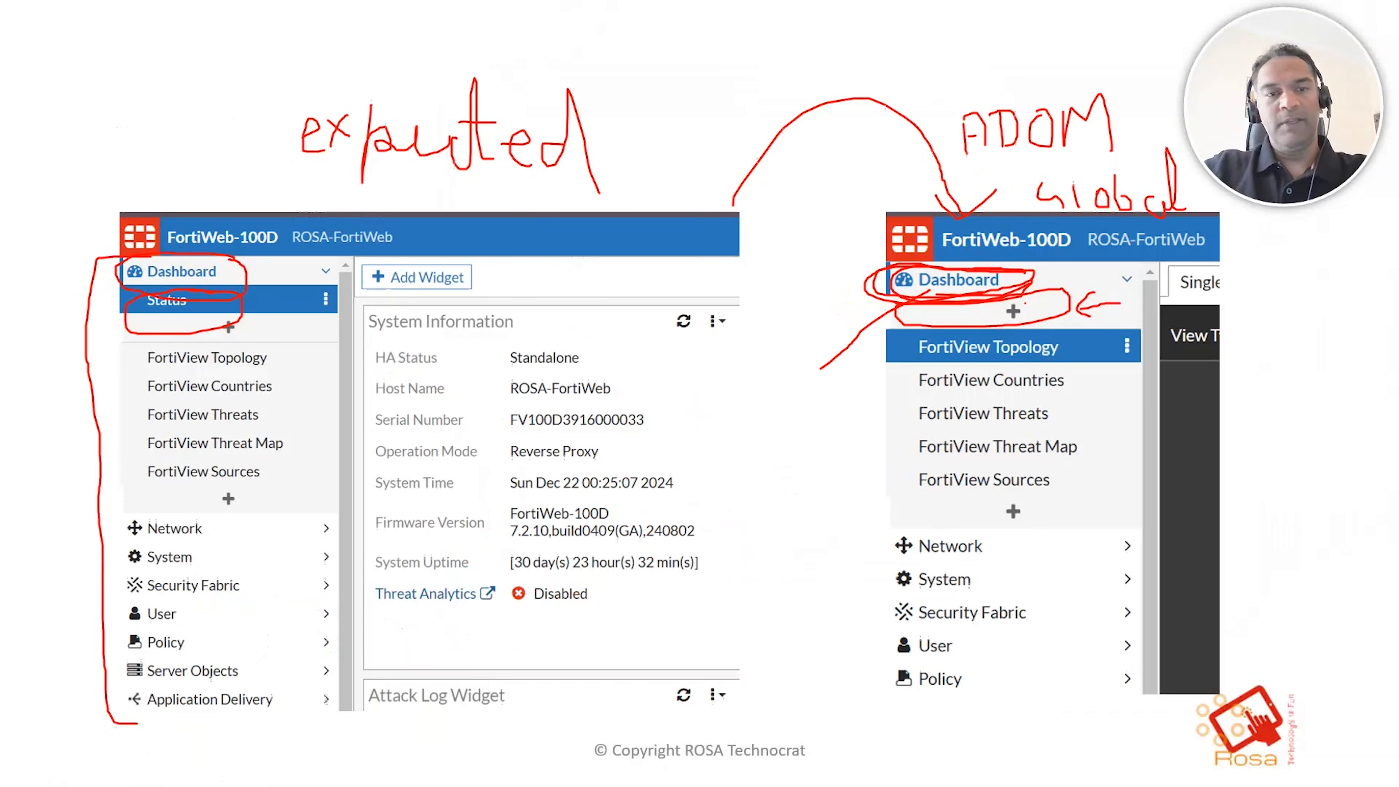